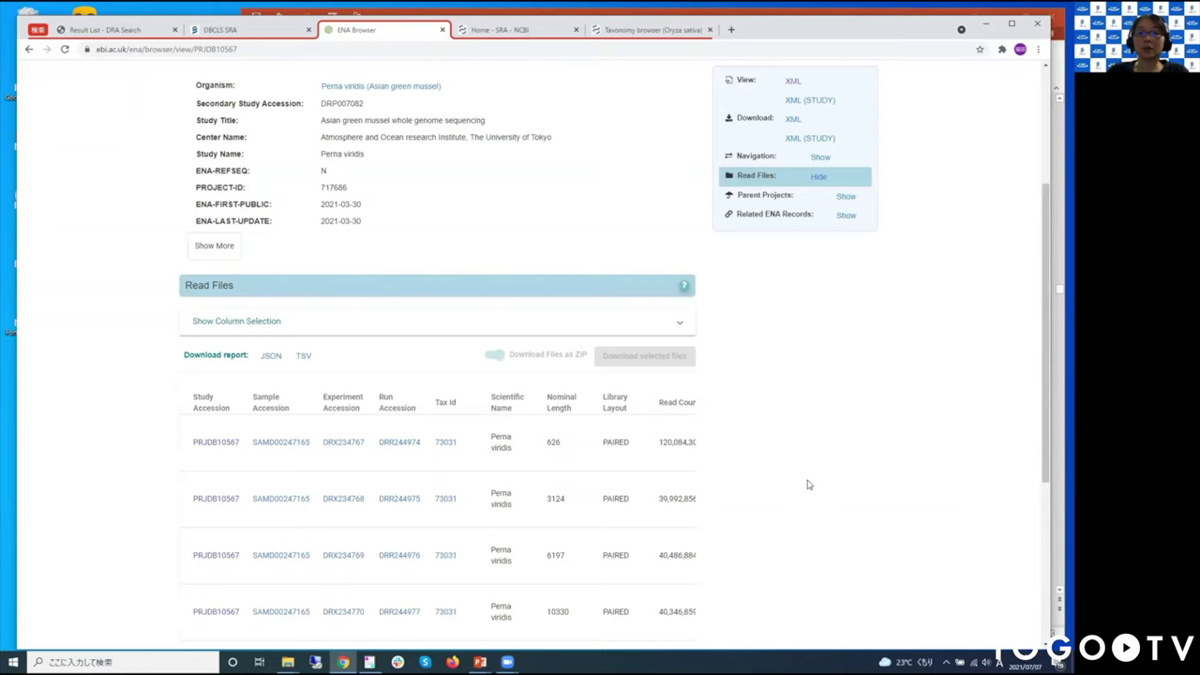
- Leave the PRJDB10567 project record and open the Searching ENA page
scroll(816, 485, "up", 3)
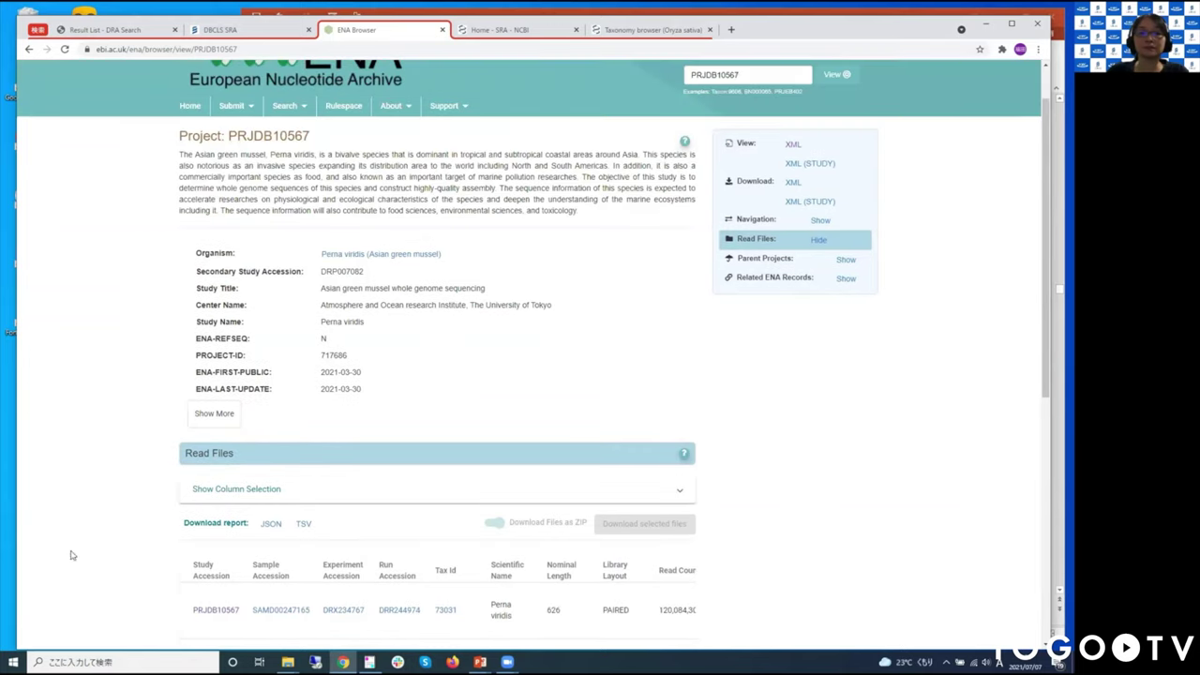
key("alt+Tab")
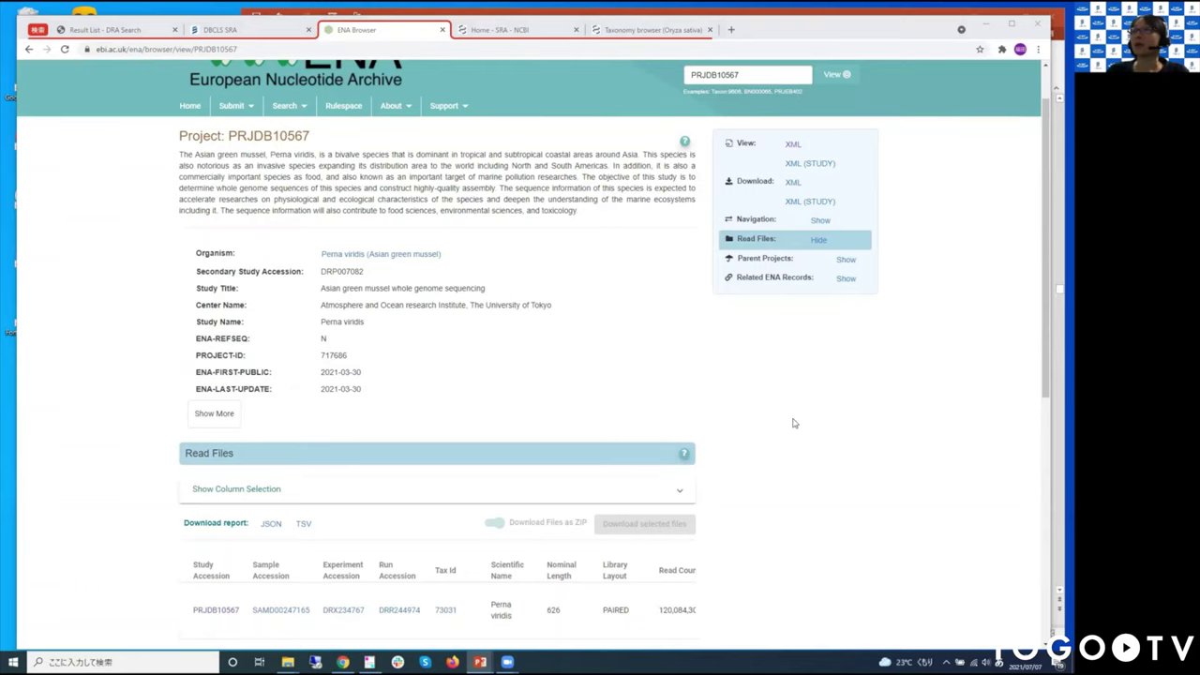
left_click(877, 421)
scroll(876, 415, "up", 2)
left_click(384, 165)
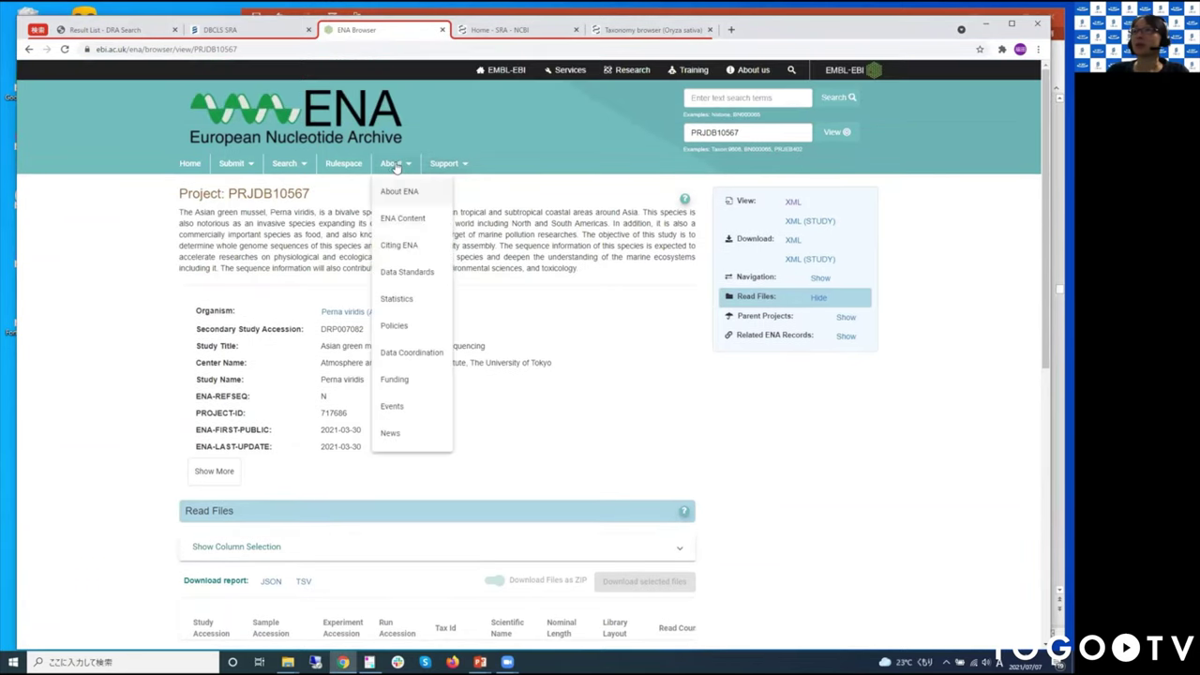
mouse_move(284, 165)
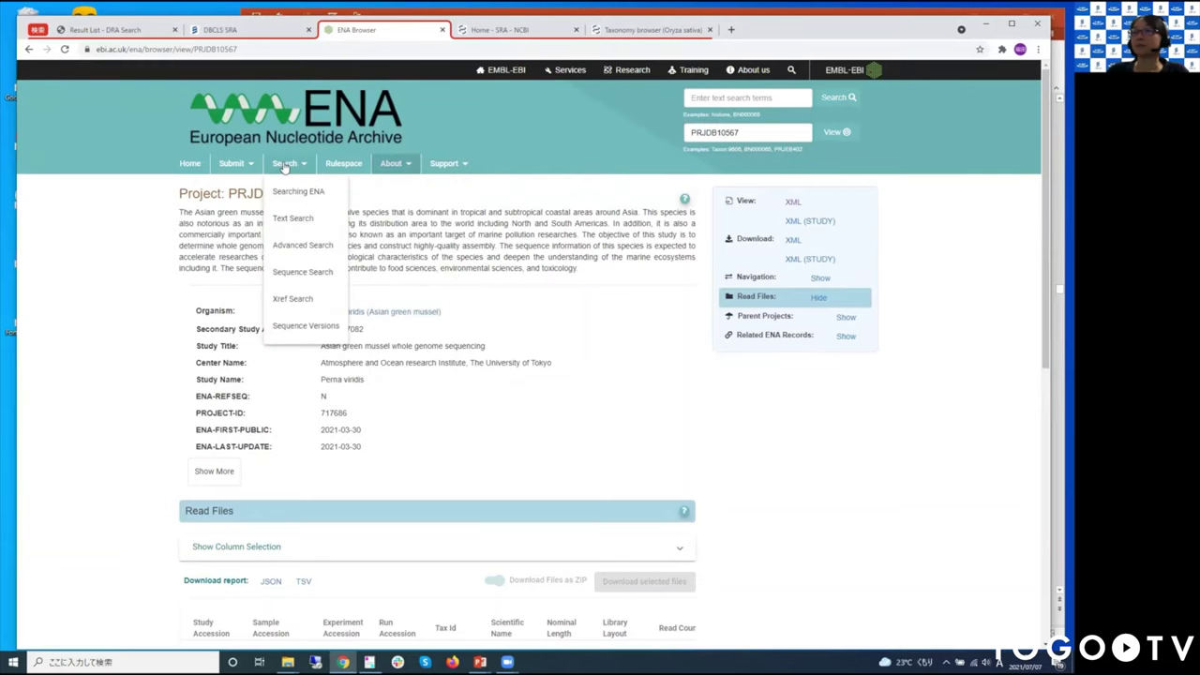
left_click(289, 165)
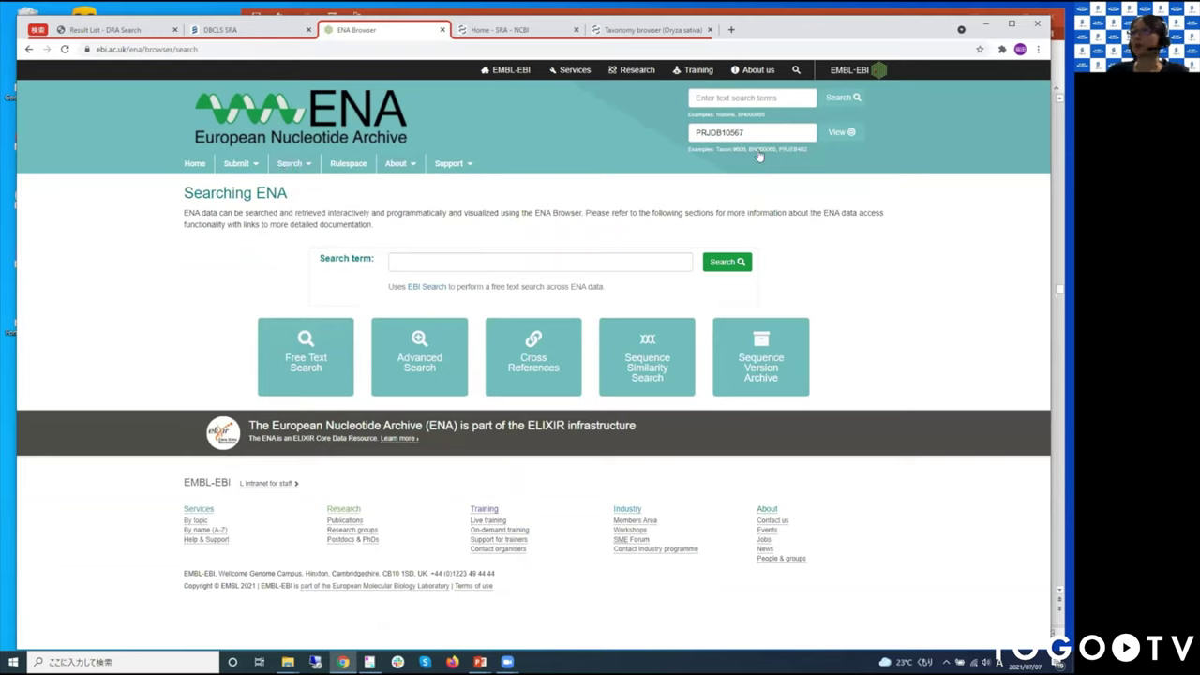
- Run a free text search on ENA for "covid-19 OR sars-cov-2 OR (2019 AND ncov)"
left_click(731, 98)
left_click(453, 261)
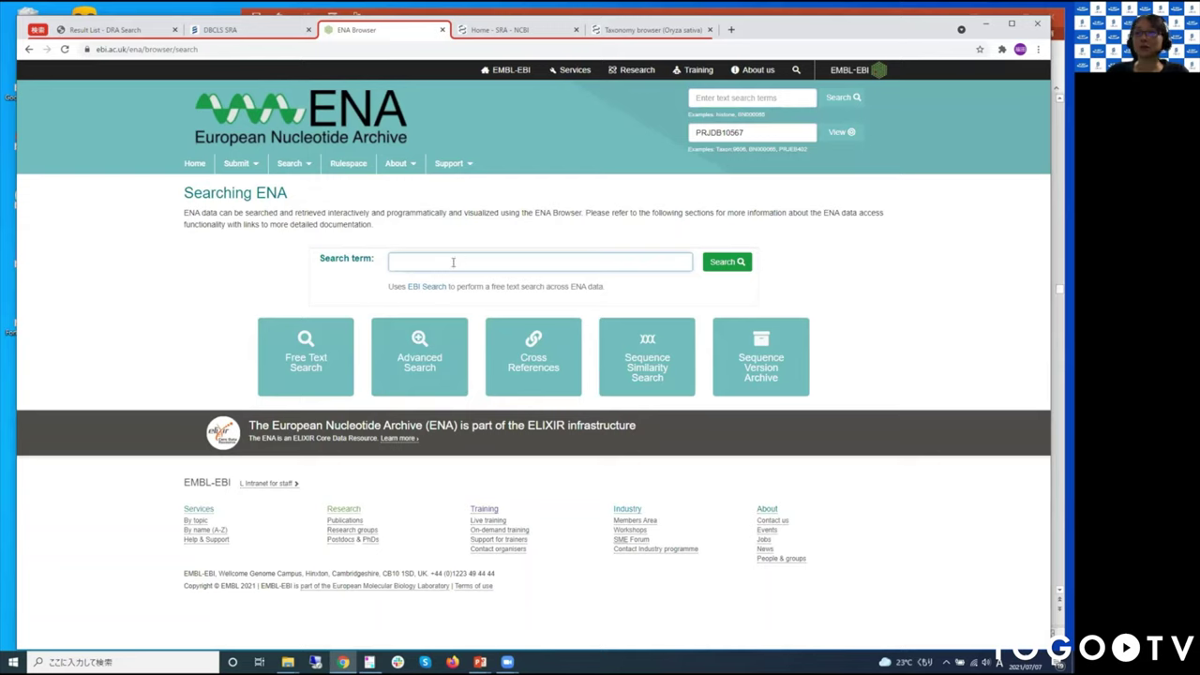
key("alt+Tab")
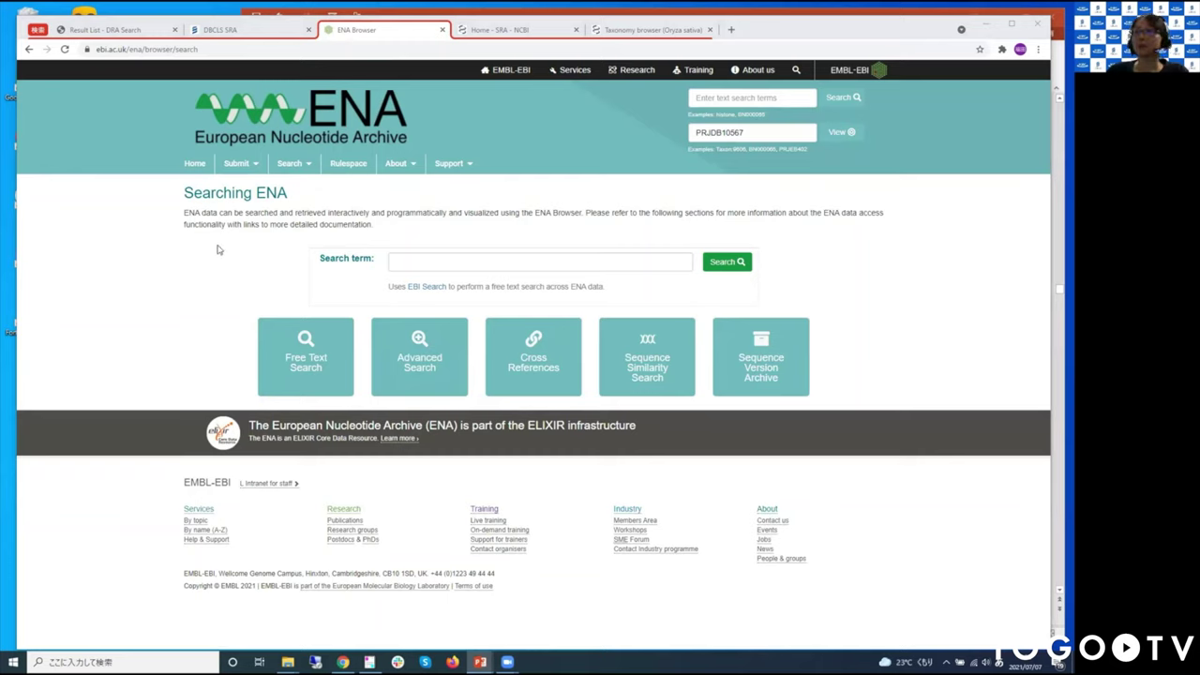
left_click(466, 261)
type("covid-19 OR sars-cov-2 OR (2019 AND ncov)")
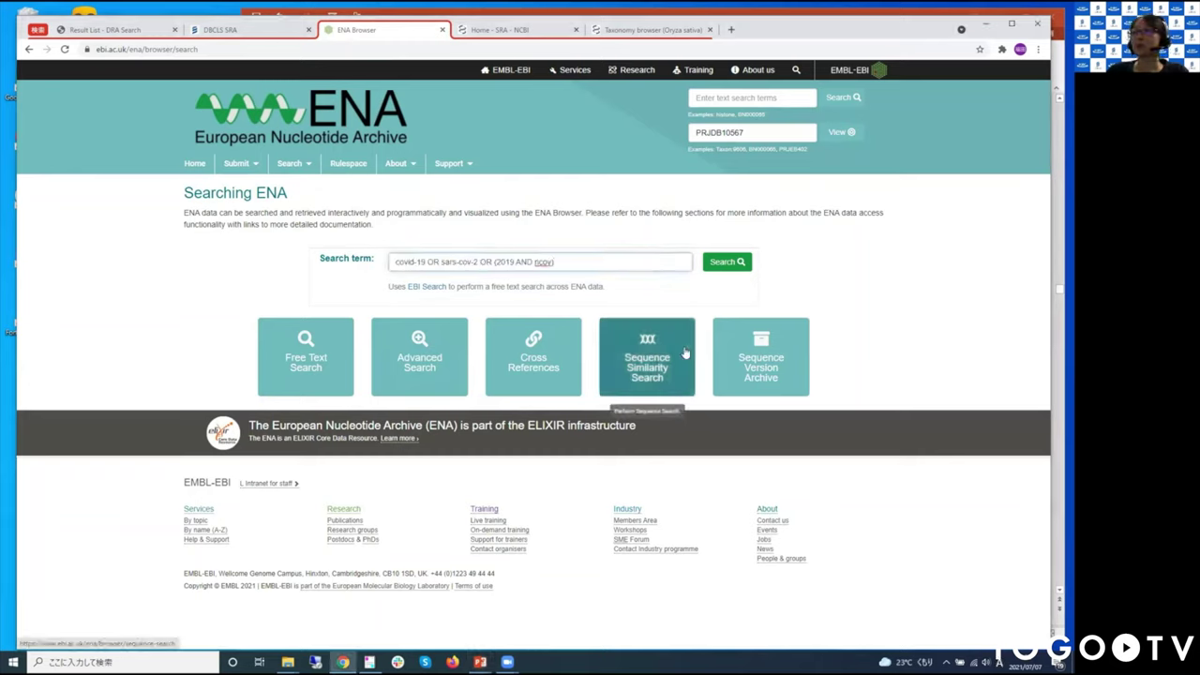
left_click(740, 262)
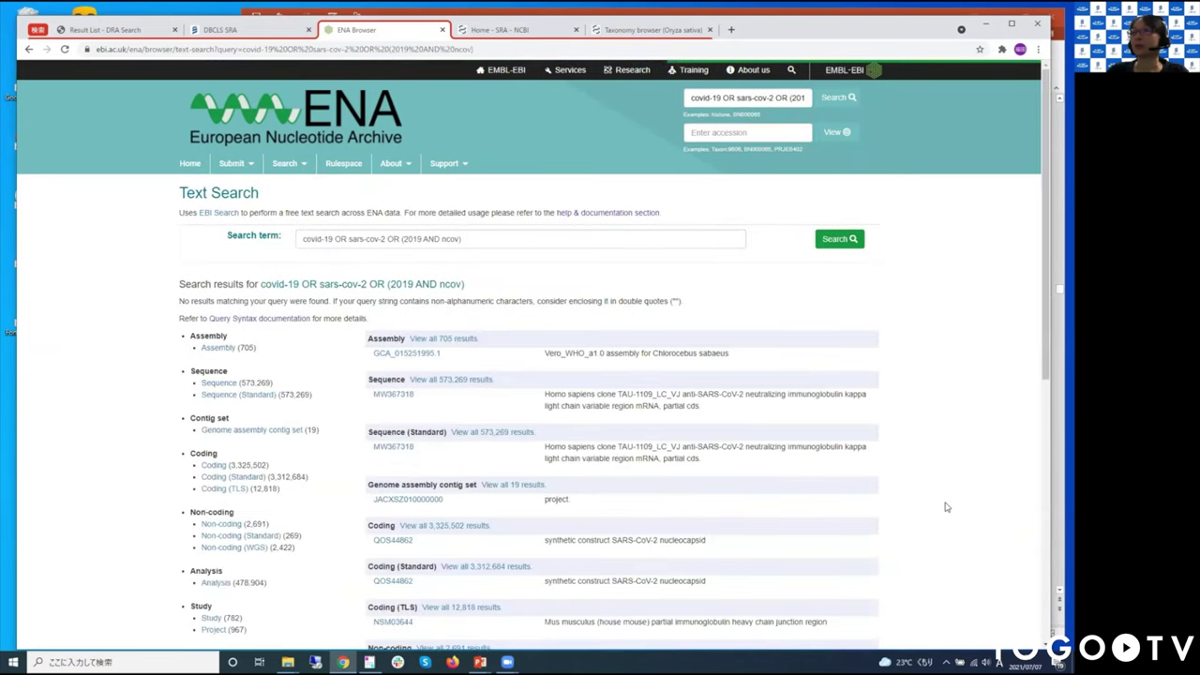
- Review the result categories of the text search, list its Run records, and switch to the PowerPoint slides
scroll(961, 507, "down", 2)
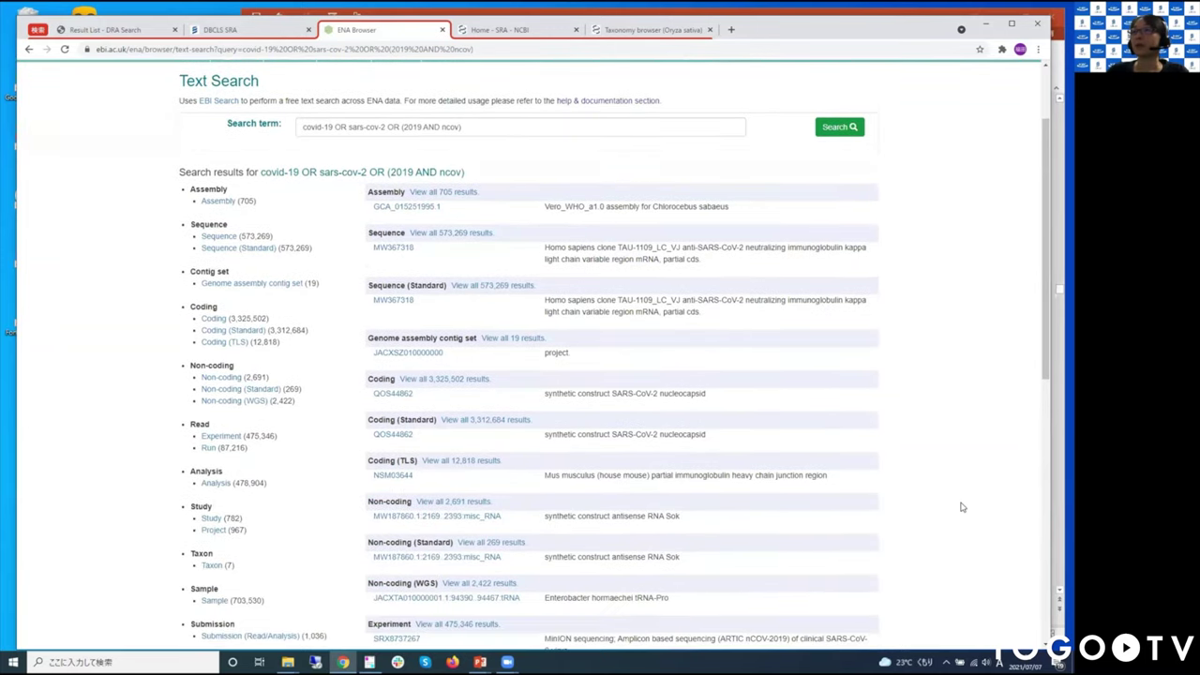
scroll(961, 506, "down", 1)
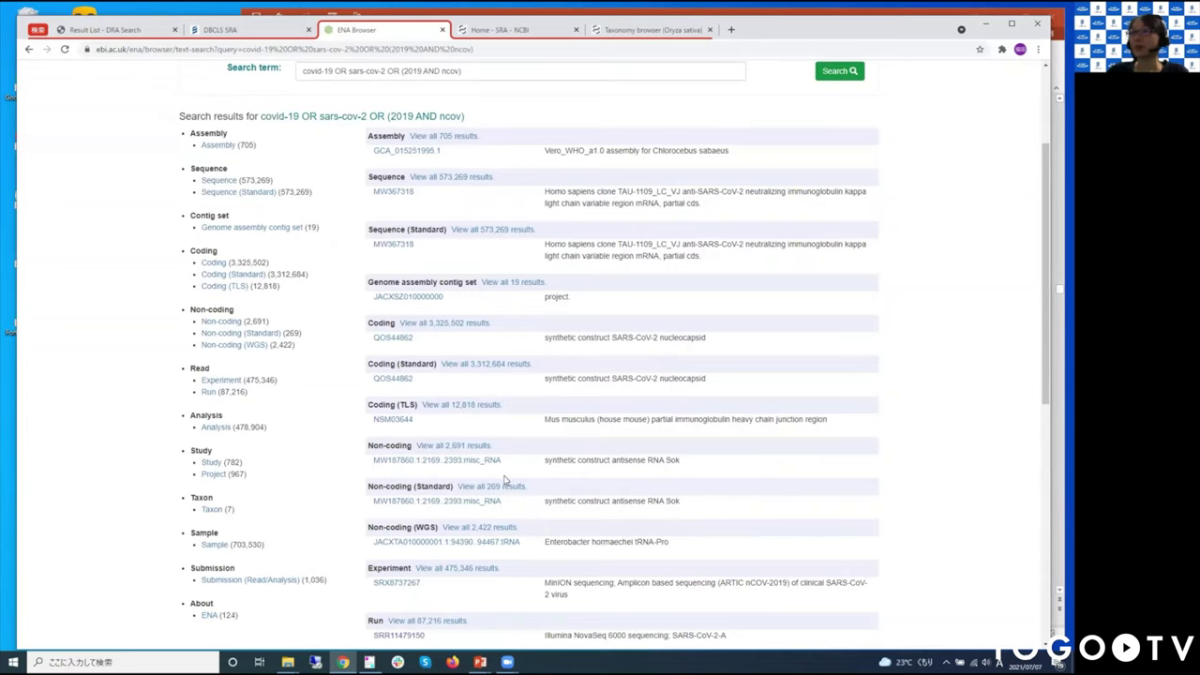
scroll(134, 337, "up", 2)
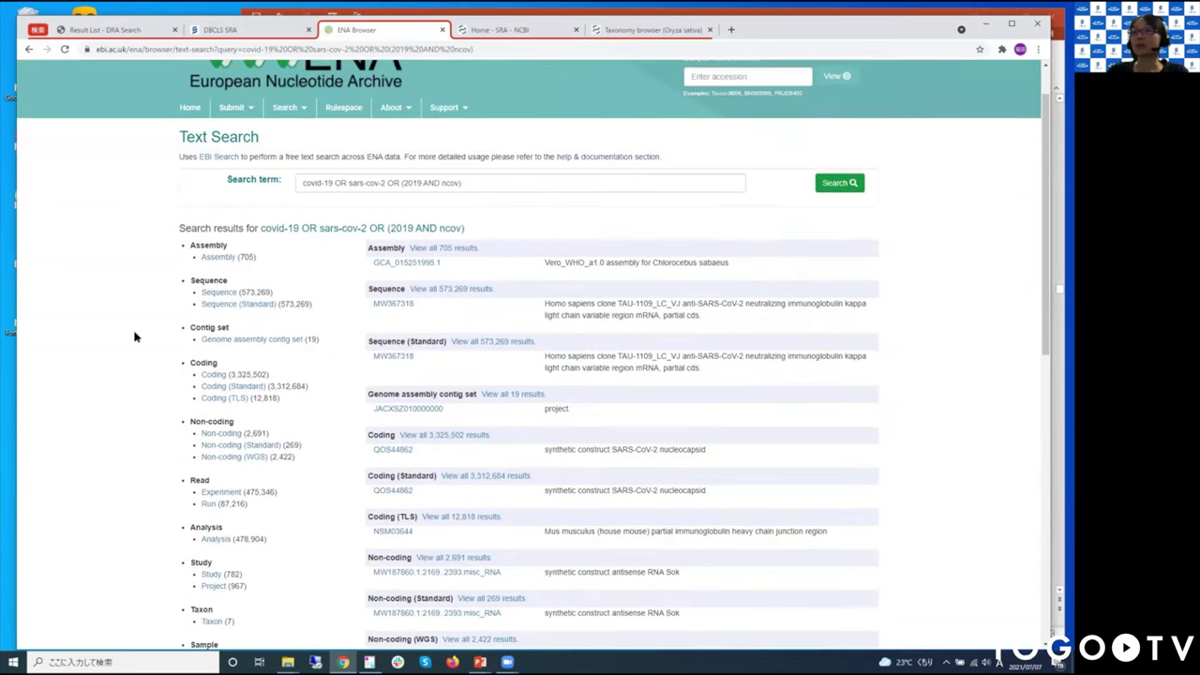
scroll(134, 337, "down", 3)
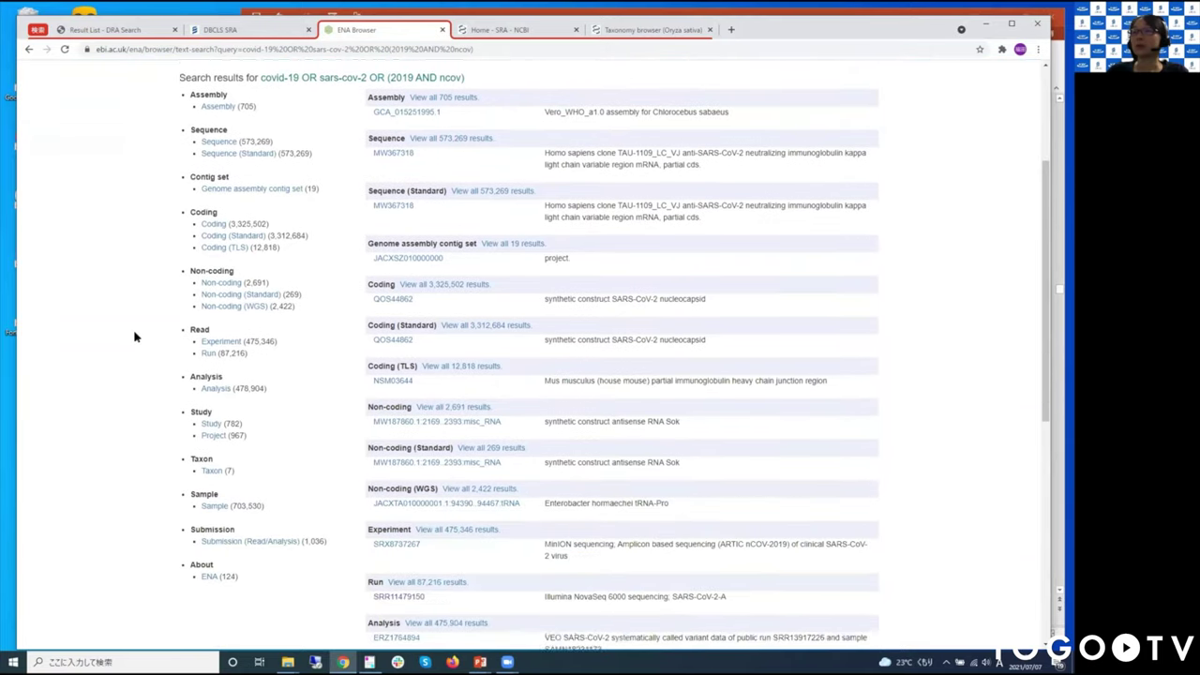
scroll(134, 337, "up", 1)
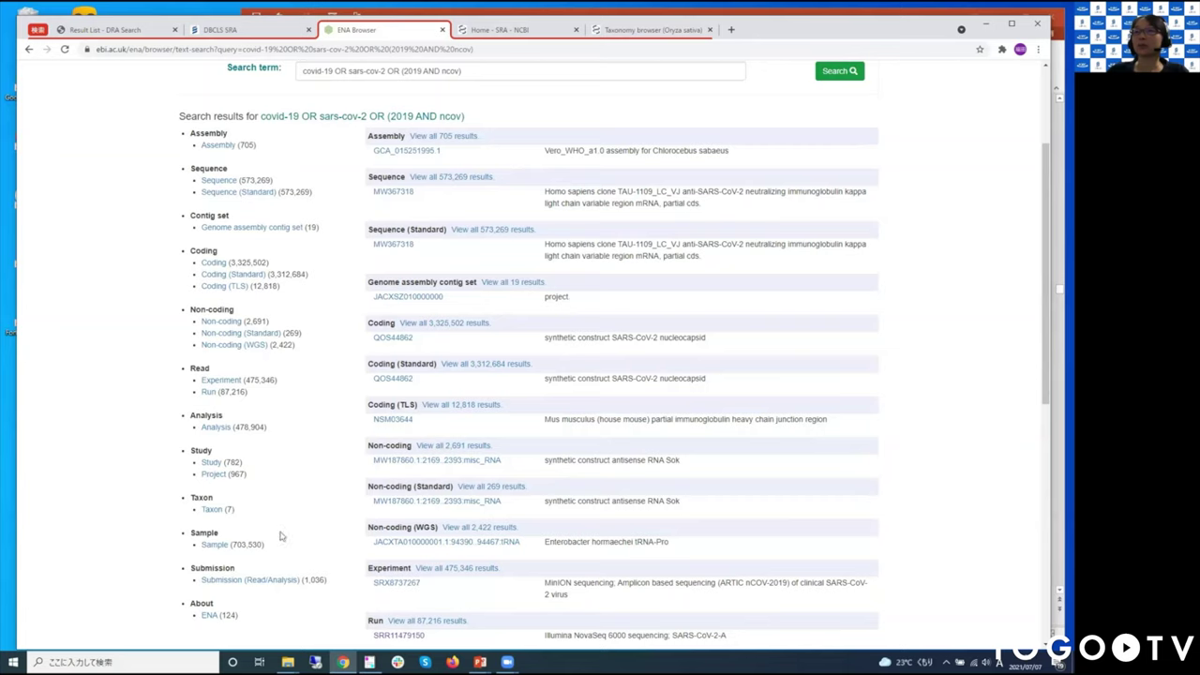
left_click(207, 393)
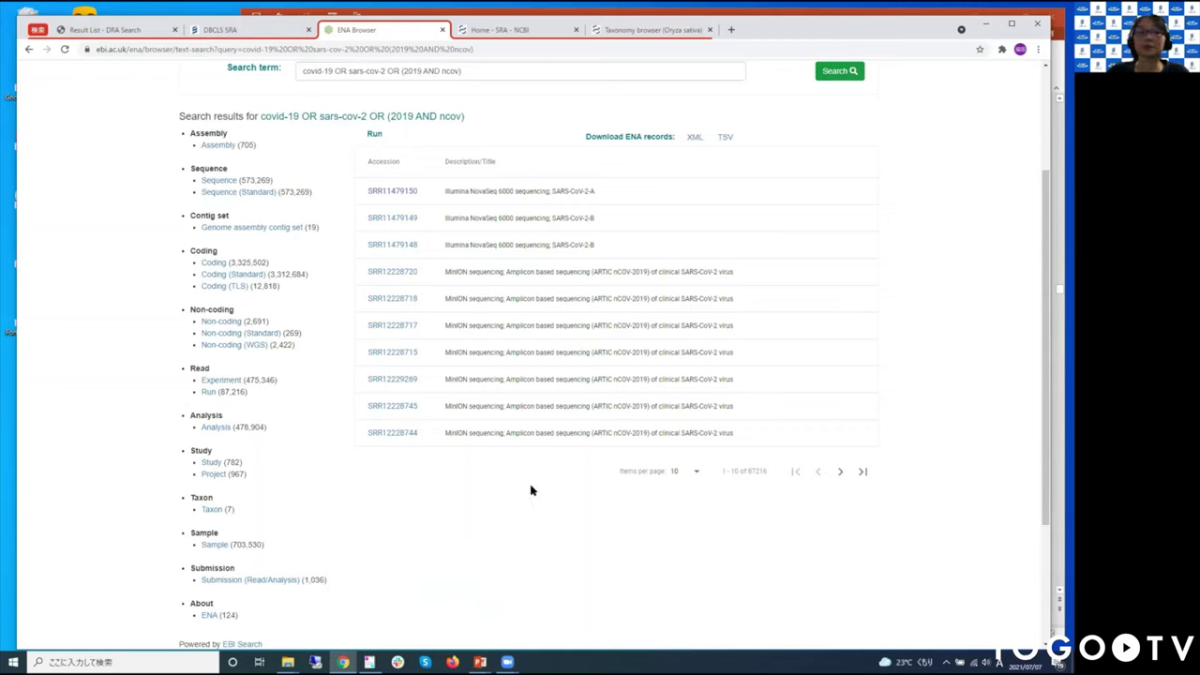
left_click(480, 661)
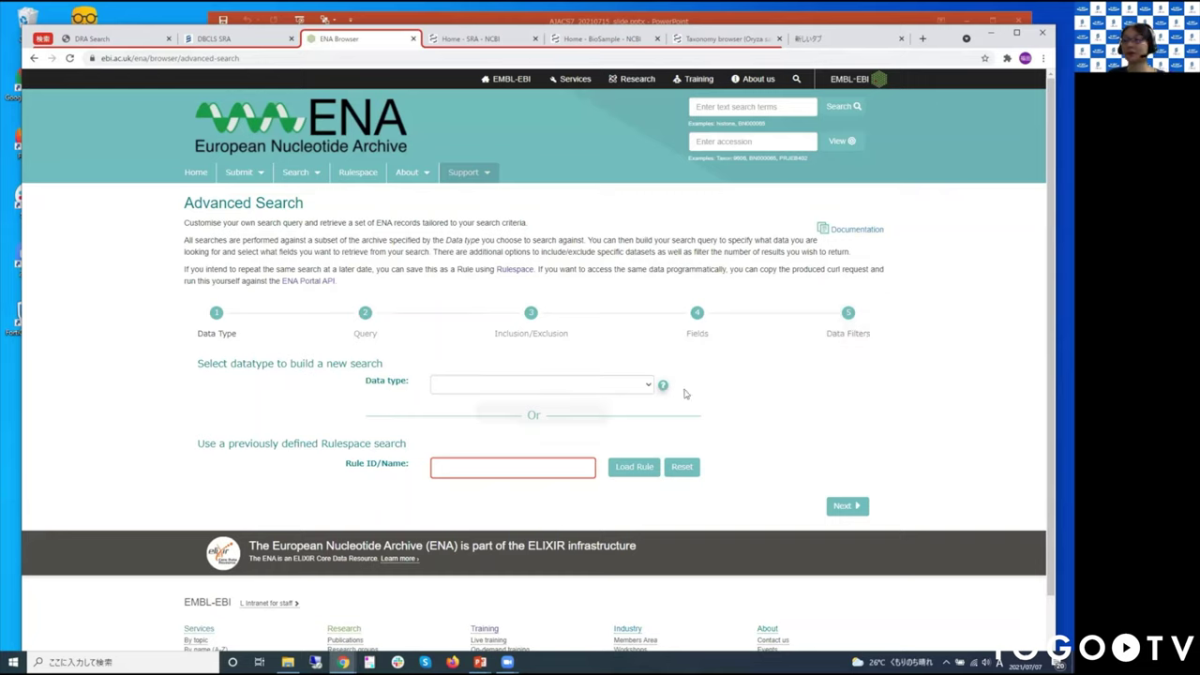
- Set the advanced search data type to Raw reads and proceed to the Query stage
left_click(650, 388)
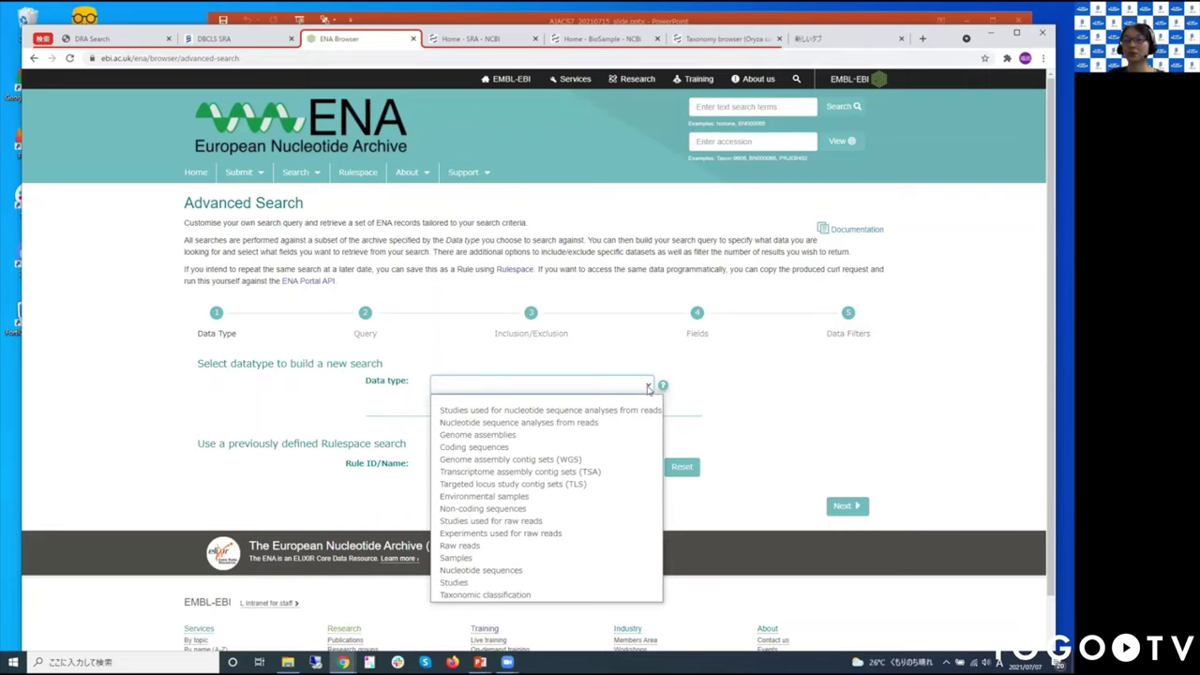
left_click(567, 548)
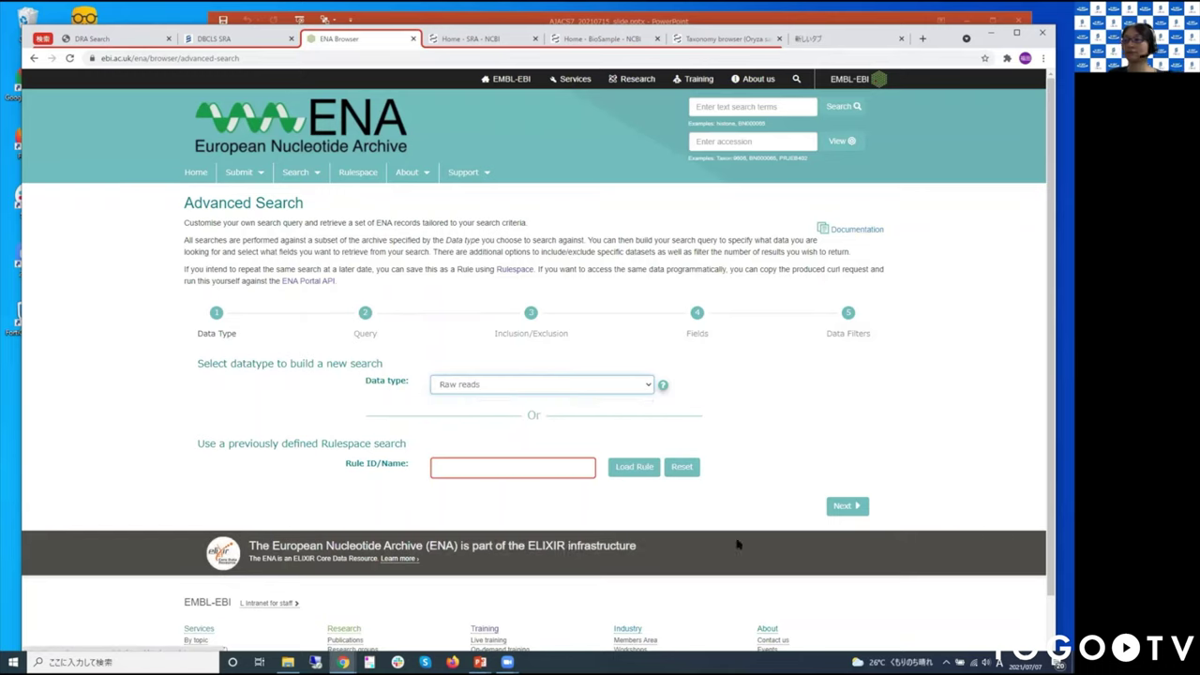
left_click(842, 510)
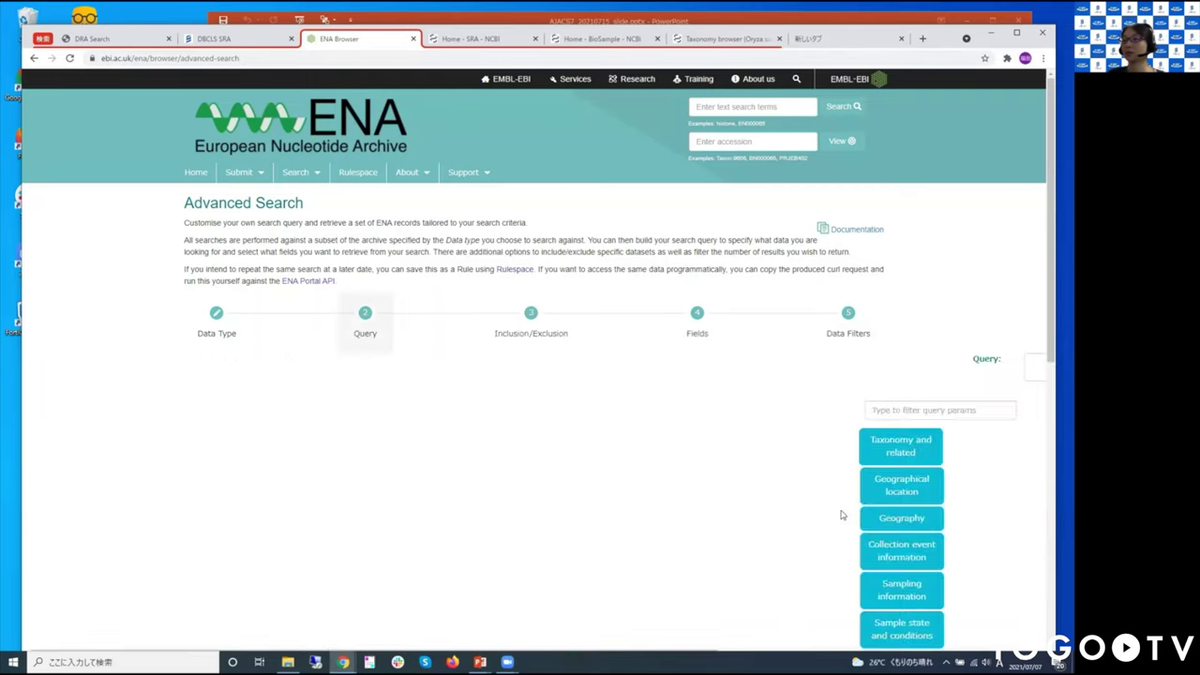
scroll(611, 486, "down", 2)
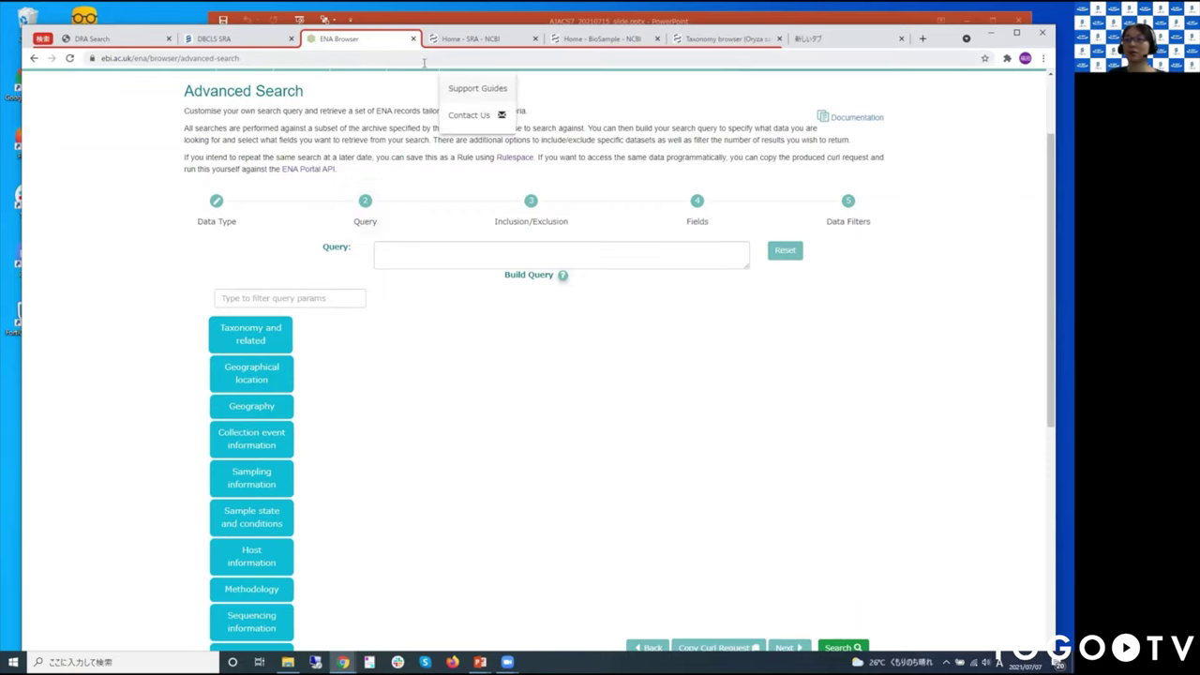
scroll(459, 108, "up", 1)
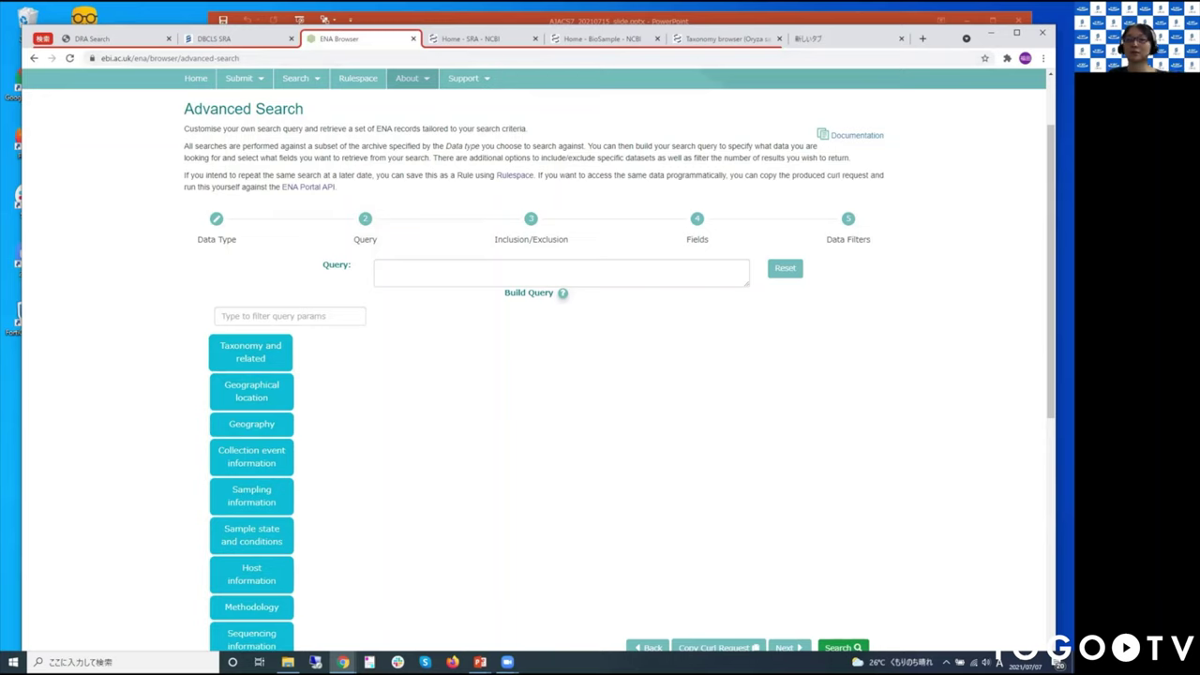
key("alt+Tab")
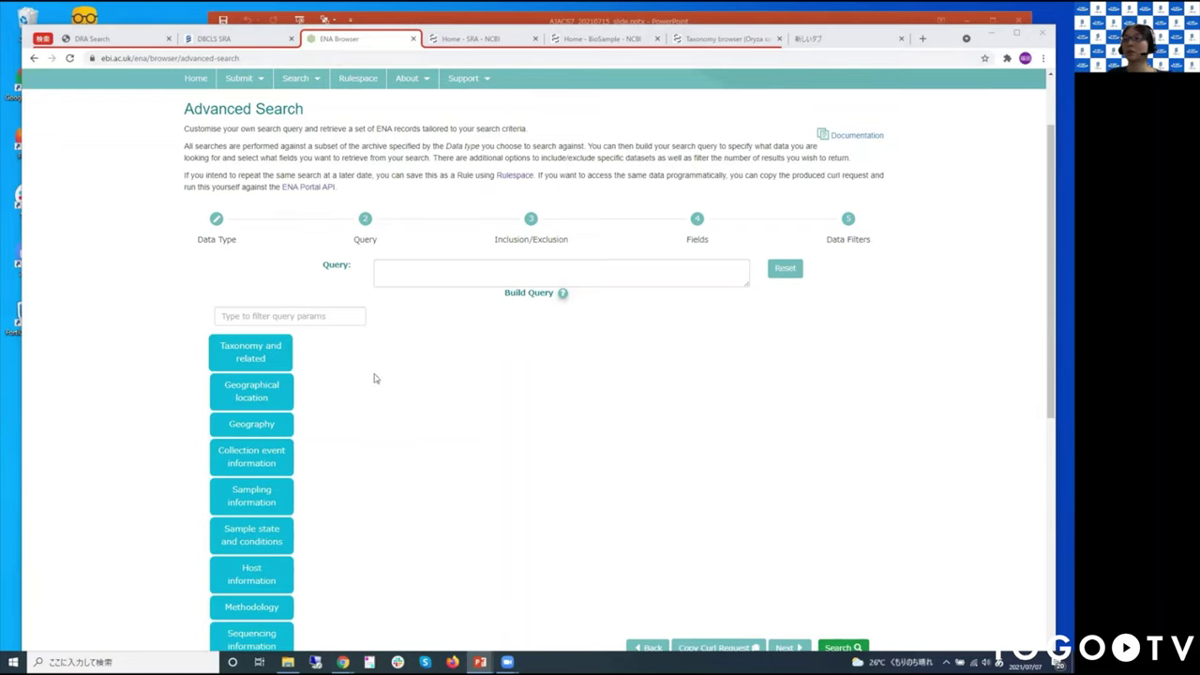
- Add a taxonomy rule to the query with NCBI Taxonomy equal to Oryza sativa
left_click(282, 366)
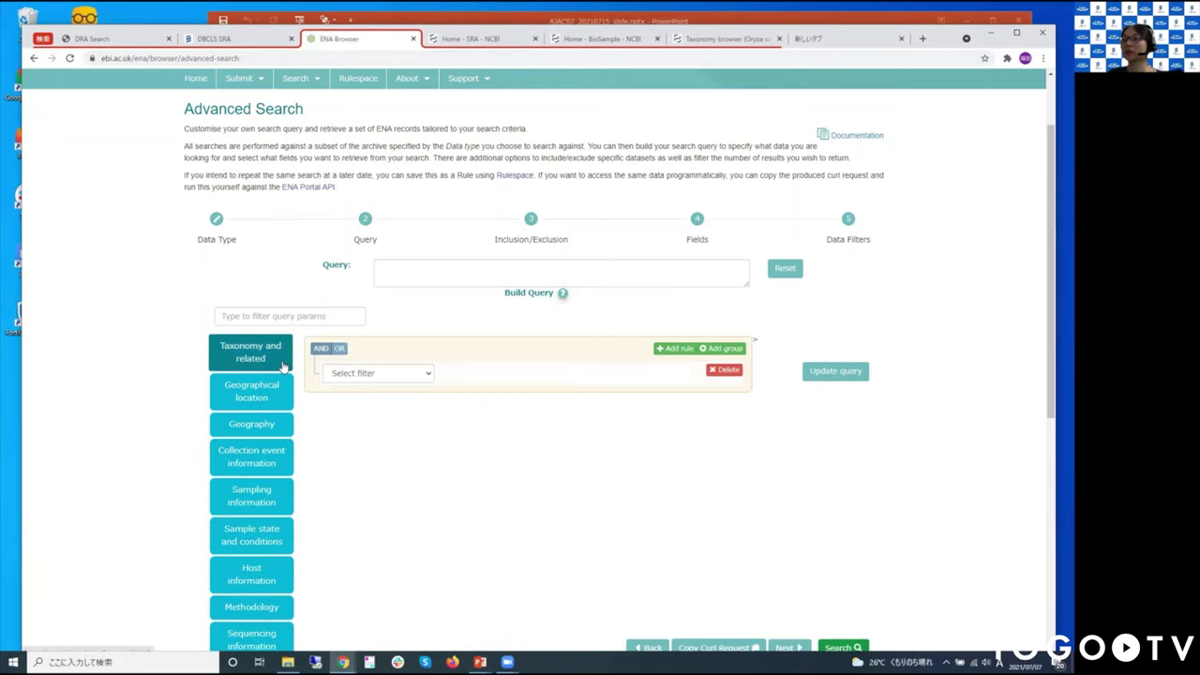
left_click(426, 374)
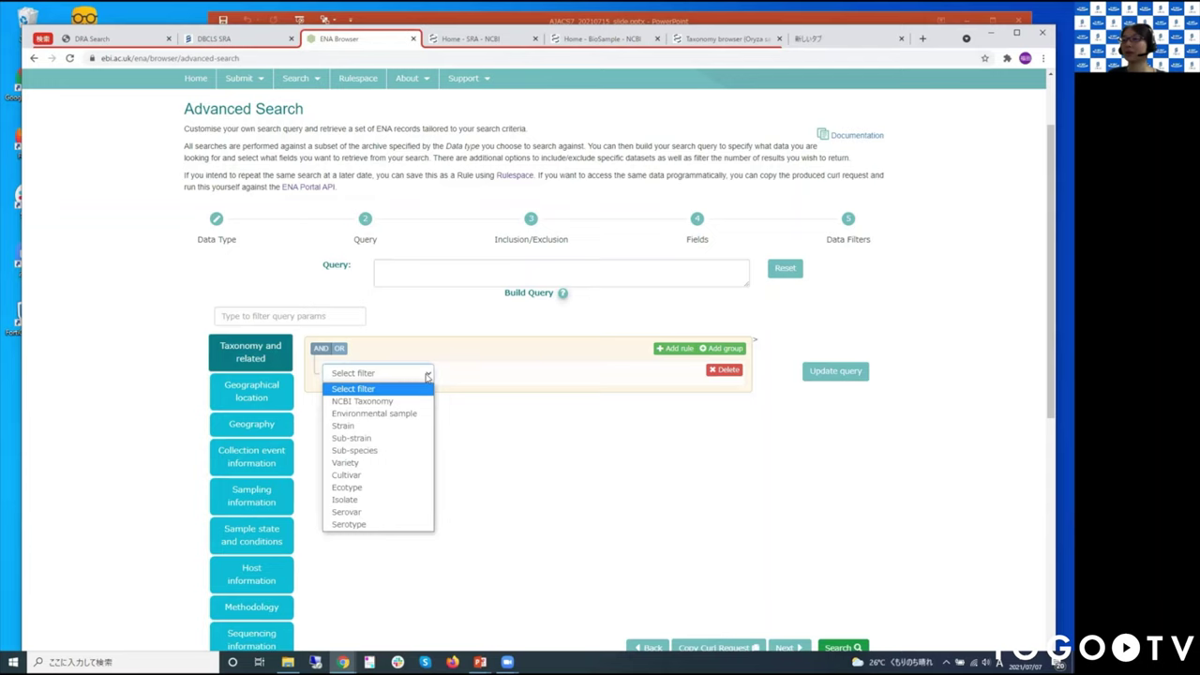
left_click(421, 401)
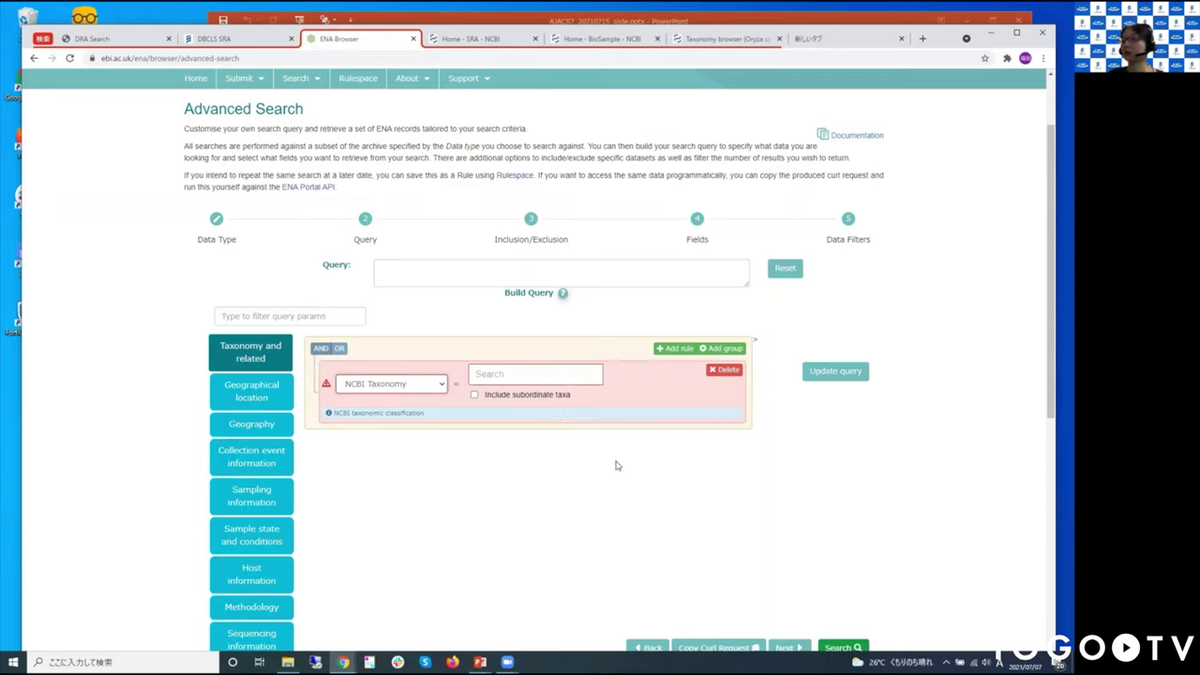
left_click(521, 374)
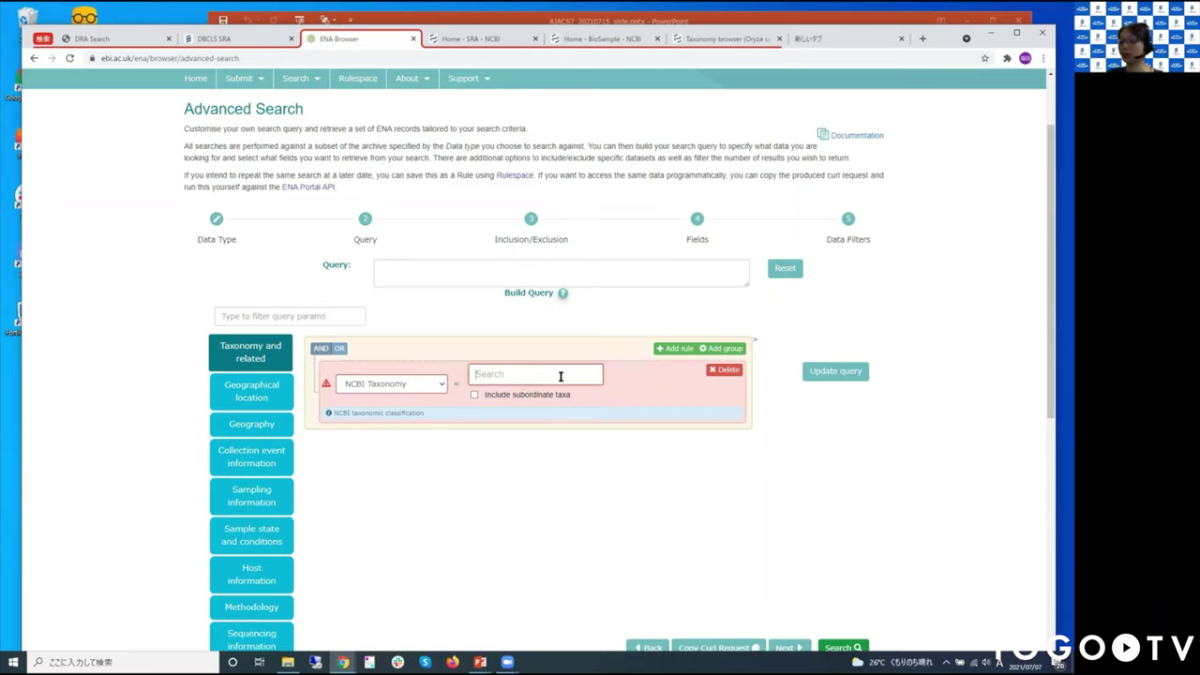
type("Oryza sativa")
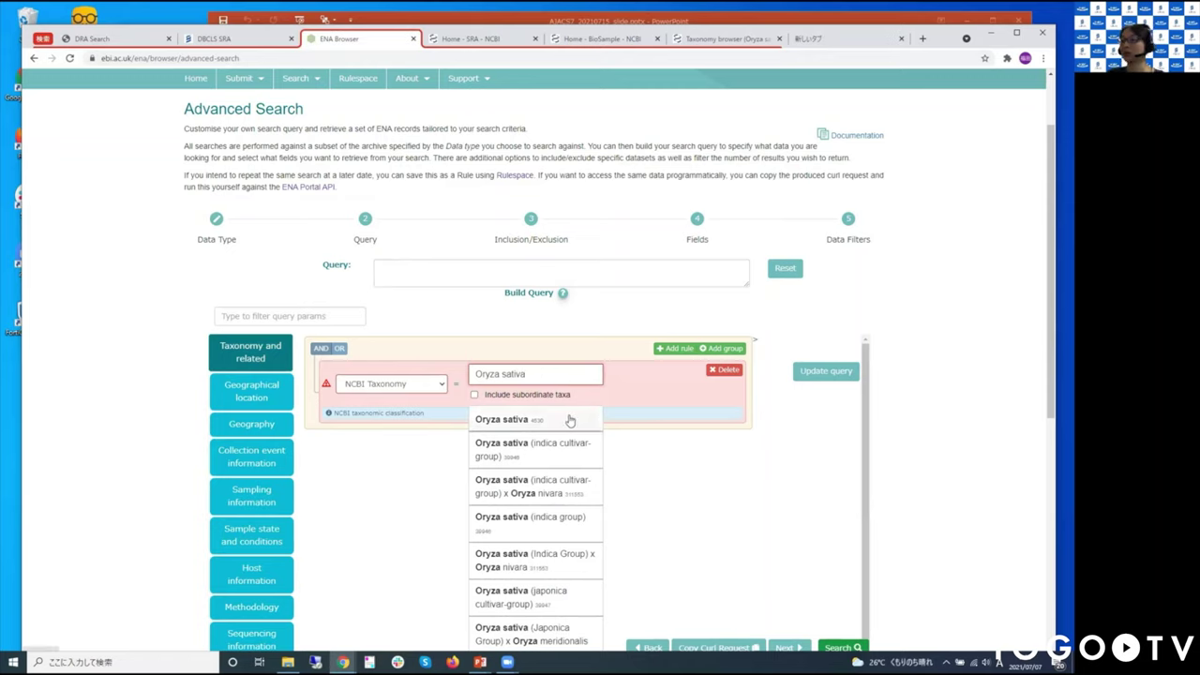
left_click(566, 426)
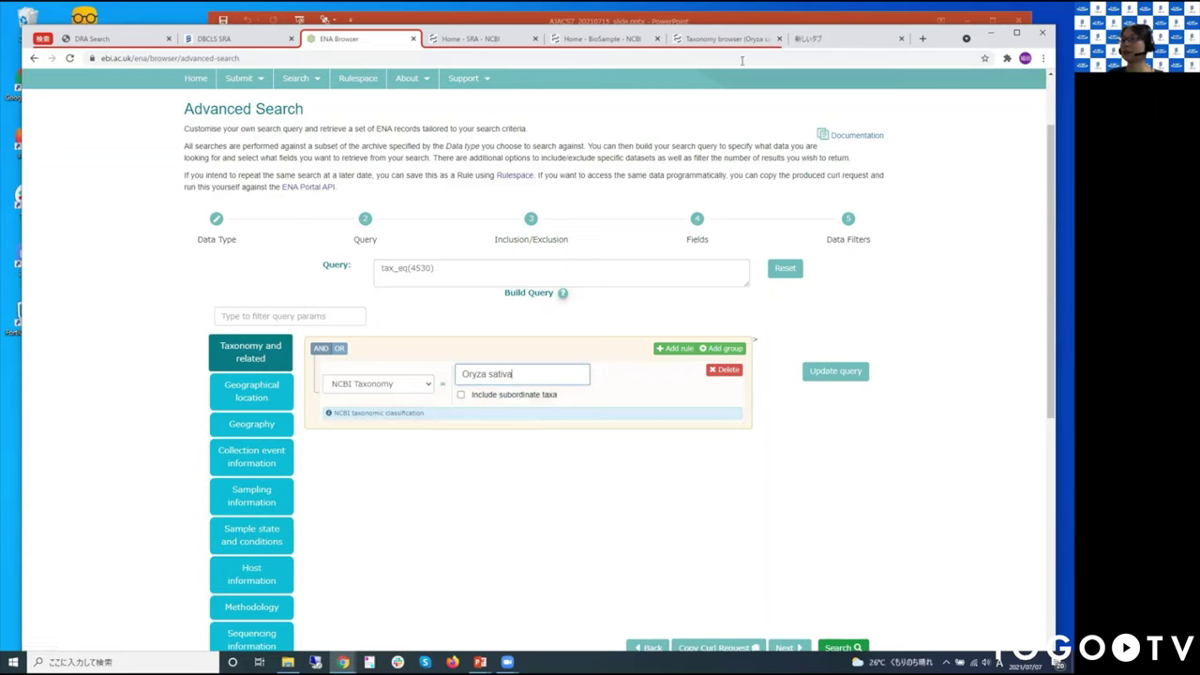
- Check the Oryza sativa subgroups in the NCBI Taxonomy Browser and include subordinate taxa in the taxonomy rule
left_click(718, 41)
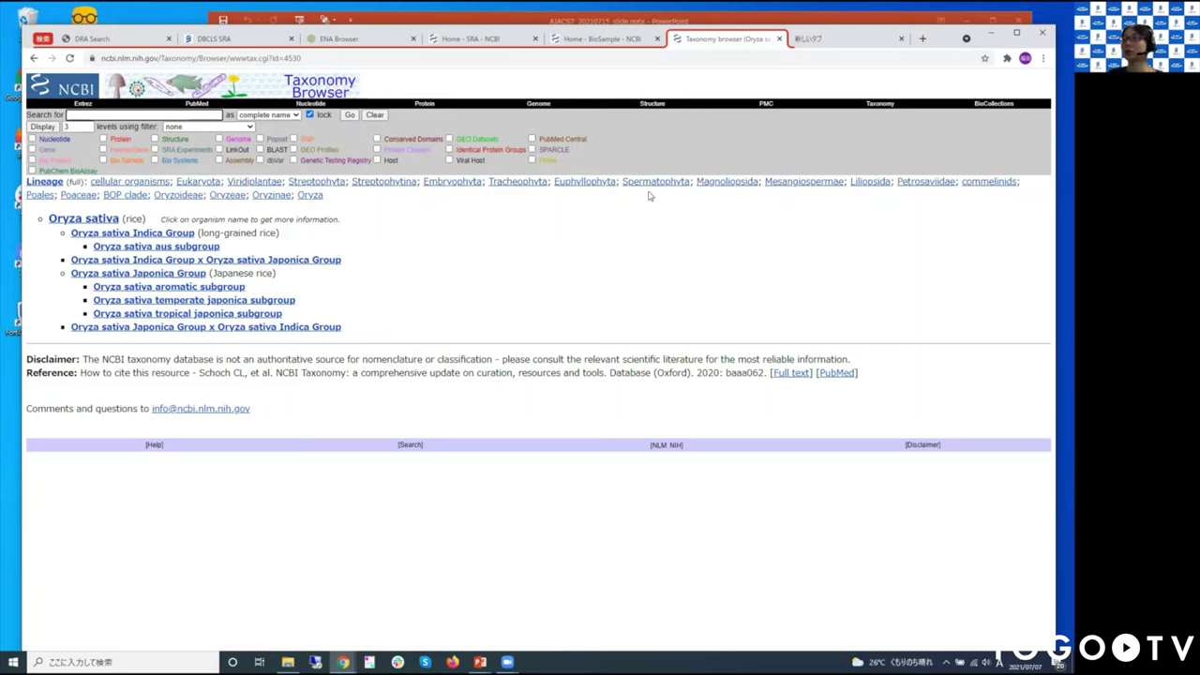
left_click(351, 38)
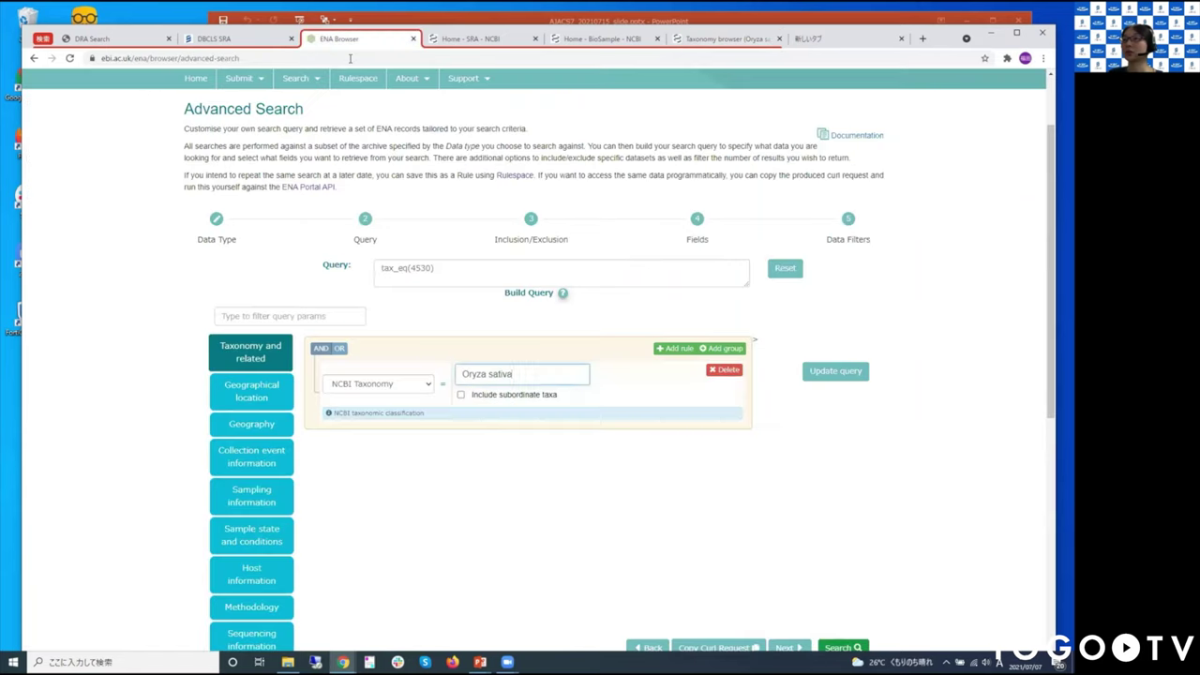
left_click(460, 398)
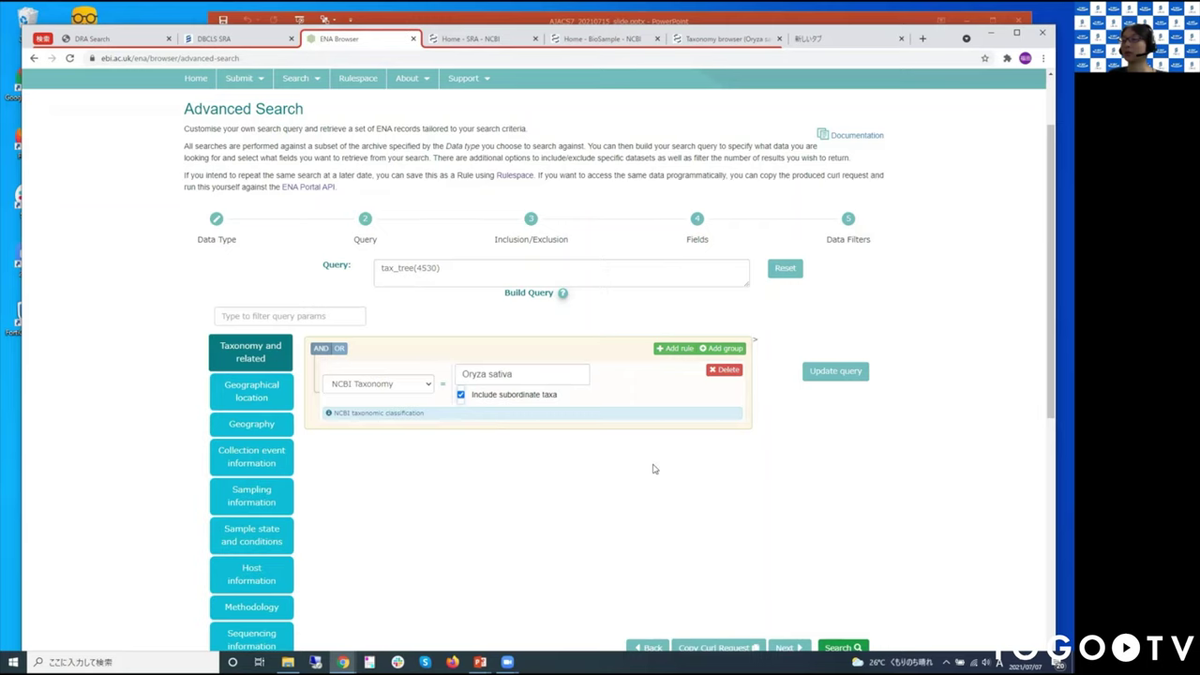
- Add a second rule joined by AND that requires the Cultivar to equal Koshihikari
left_click(684, 351)
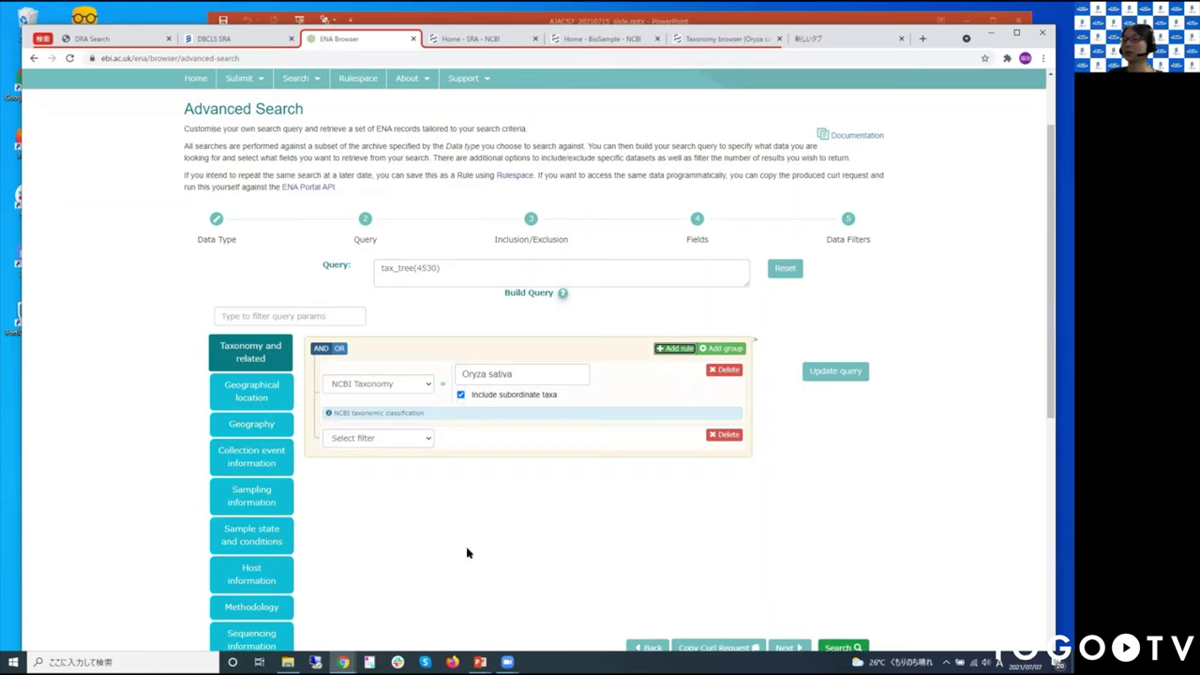
left_click(317, 350)
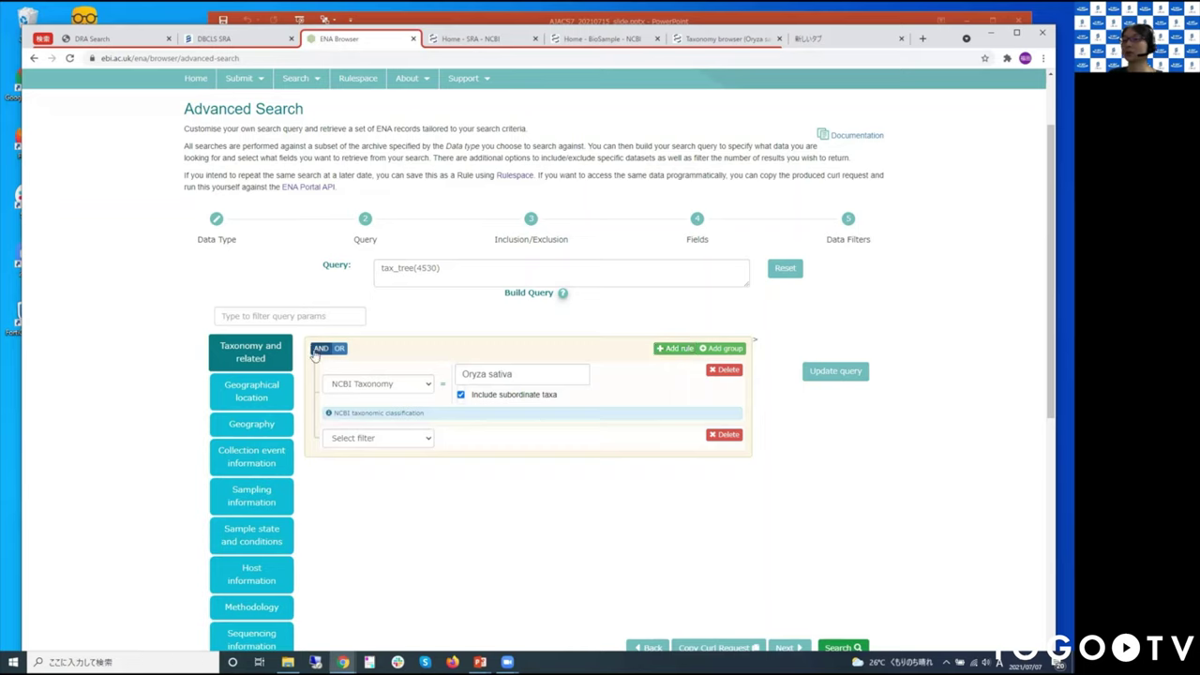
left_click(427, 439)
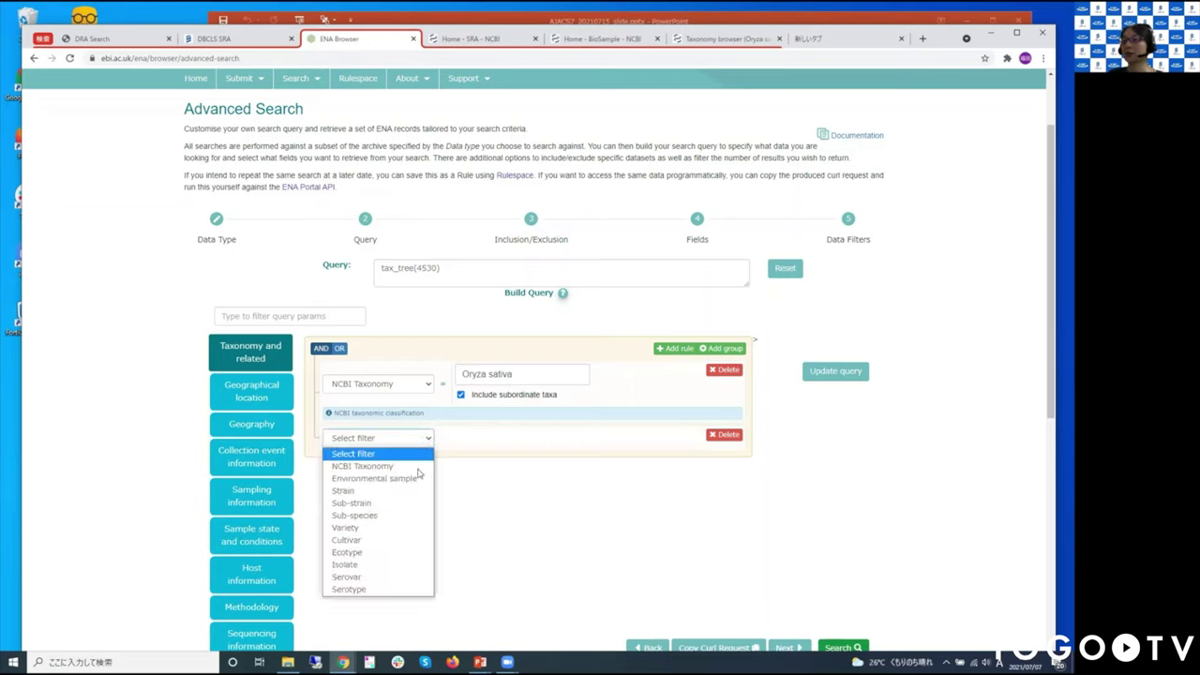
left_click(401, 541)
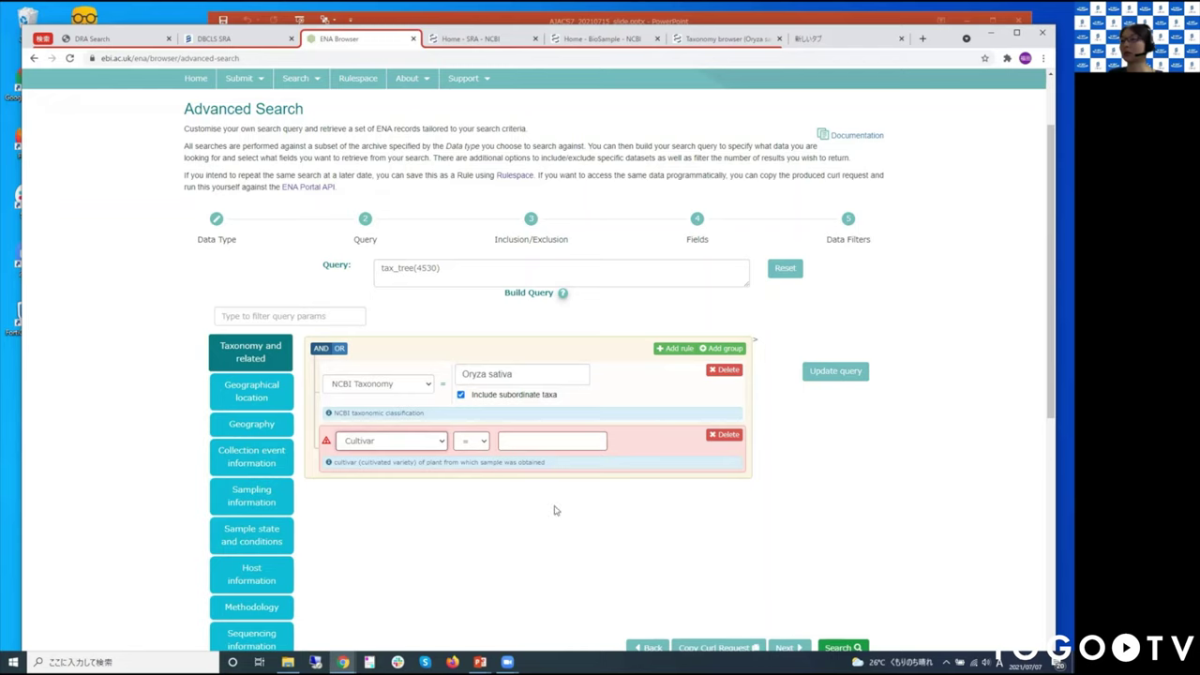
left_click(560, 440)
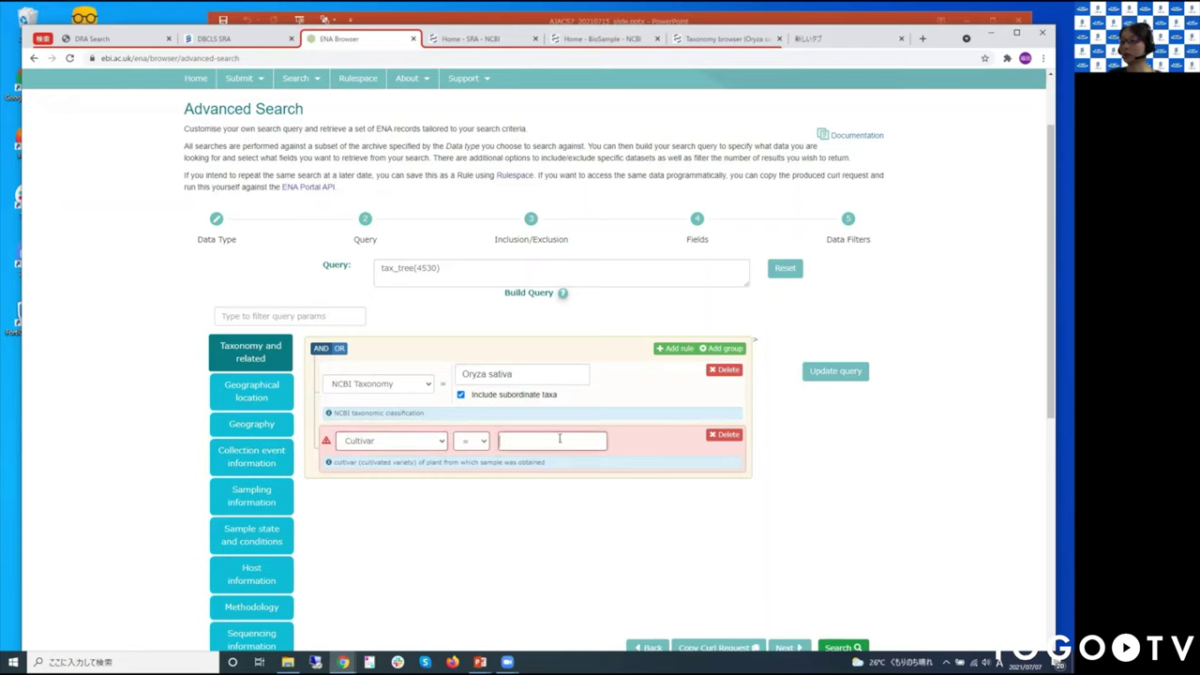
type("Koshihikari")
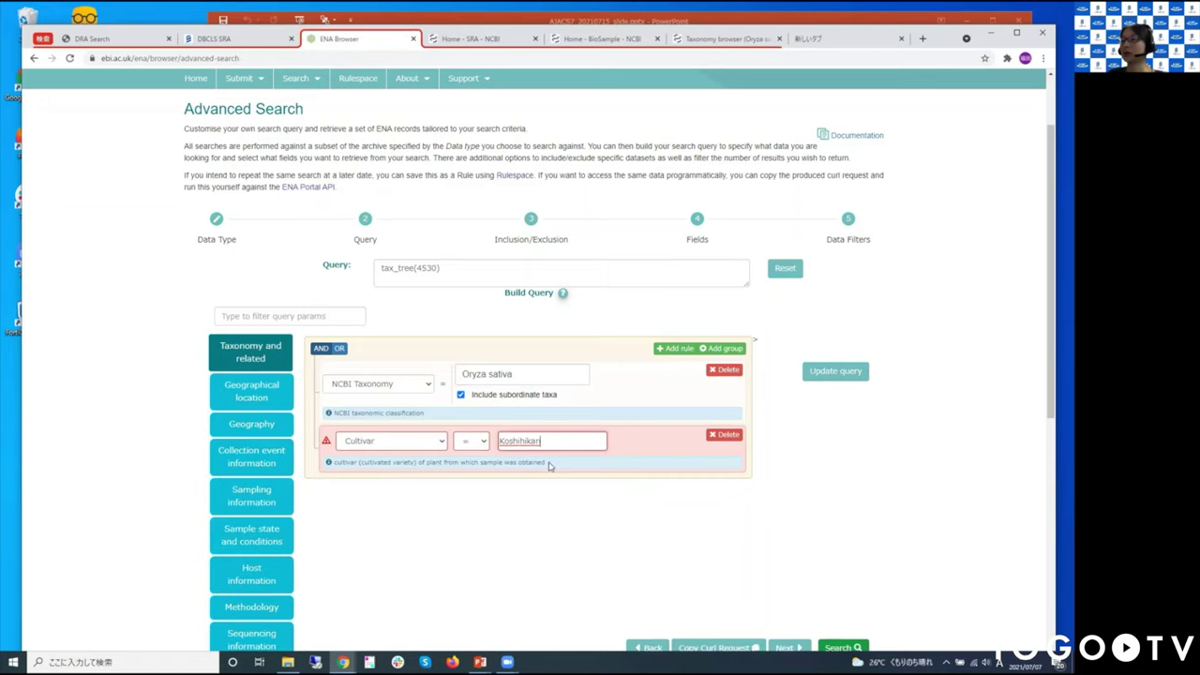
left_click(662, 452)
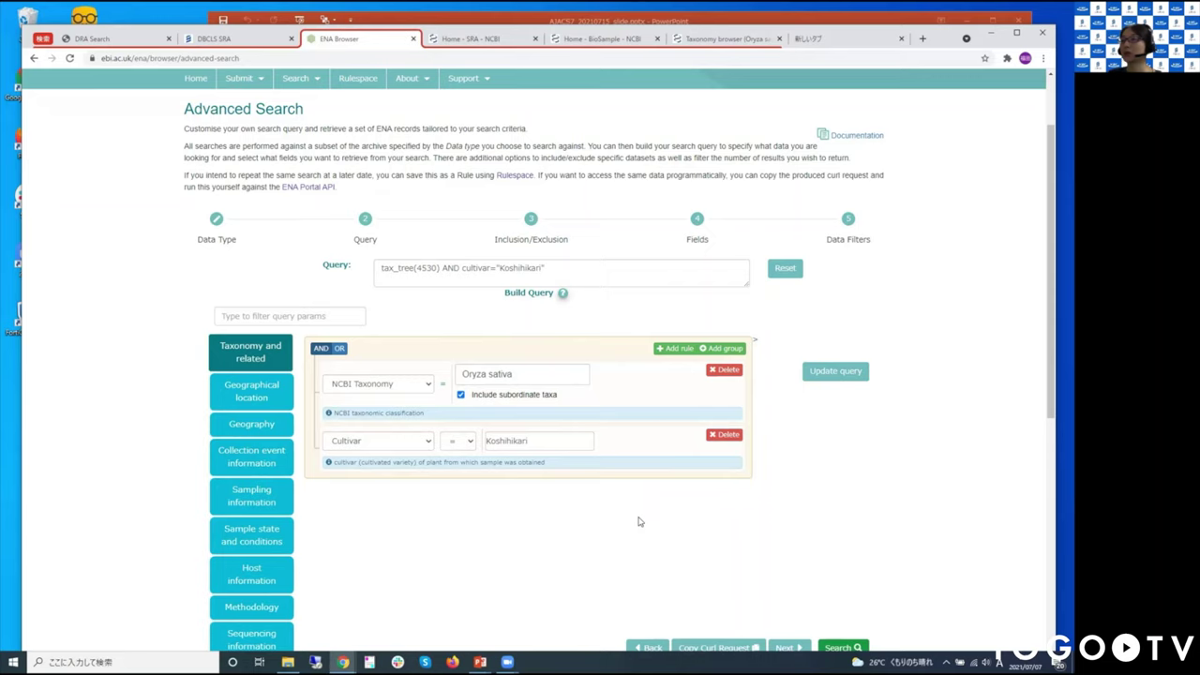
- Add a Geographical location rule and move its bounded box over Japan, with the southwest corner at about latitude 32.2, longitude 137.0
scroll(558, 523, "down", 1)
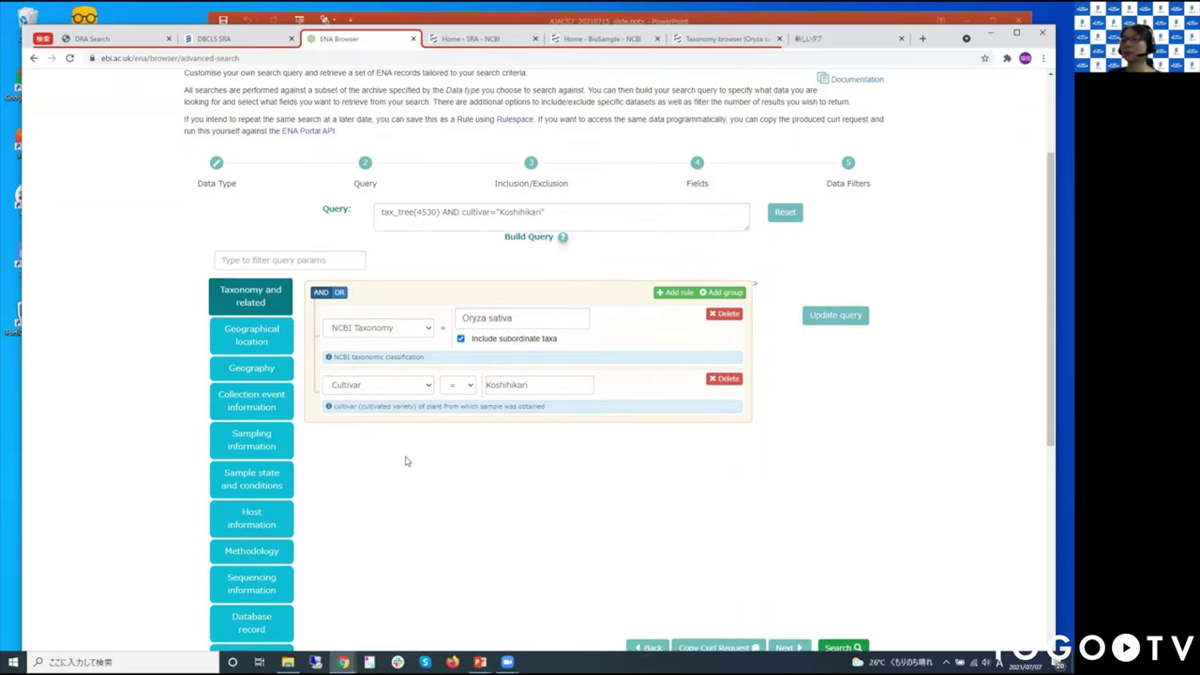
left_click(249, 340)
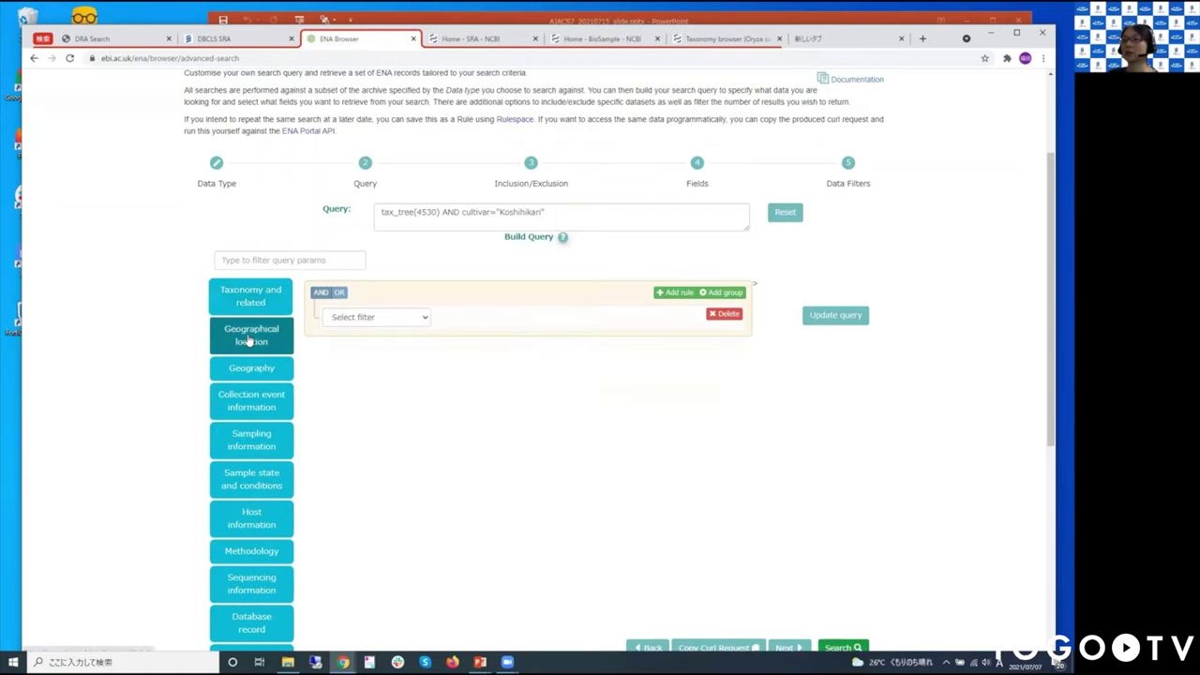
left_click(409, 319)
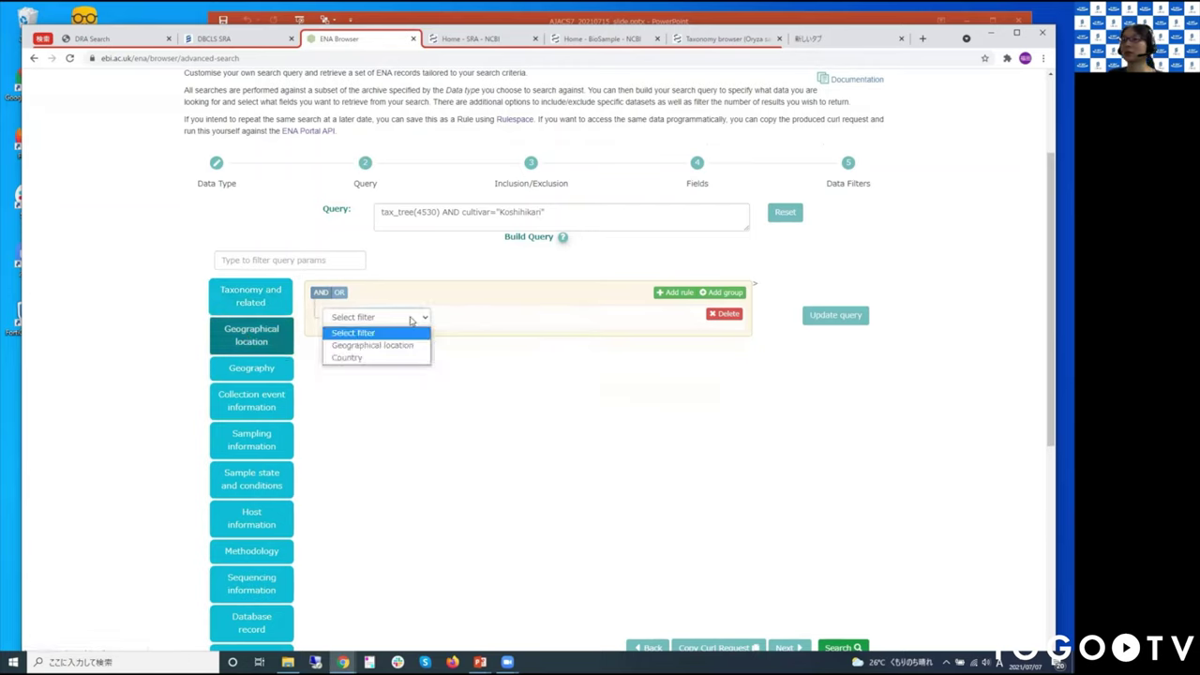
left_click(410, 347)
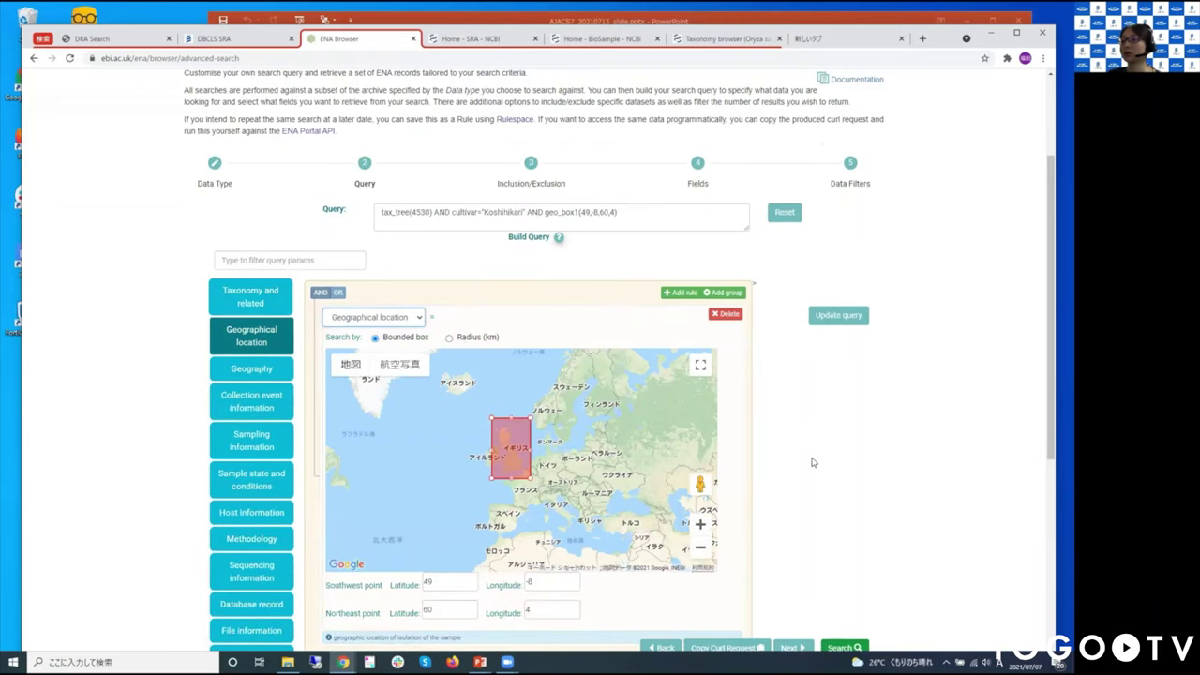
scroll(793, 487, "down", 1)
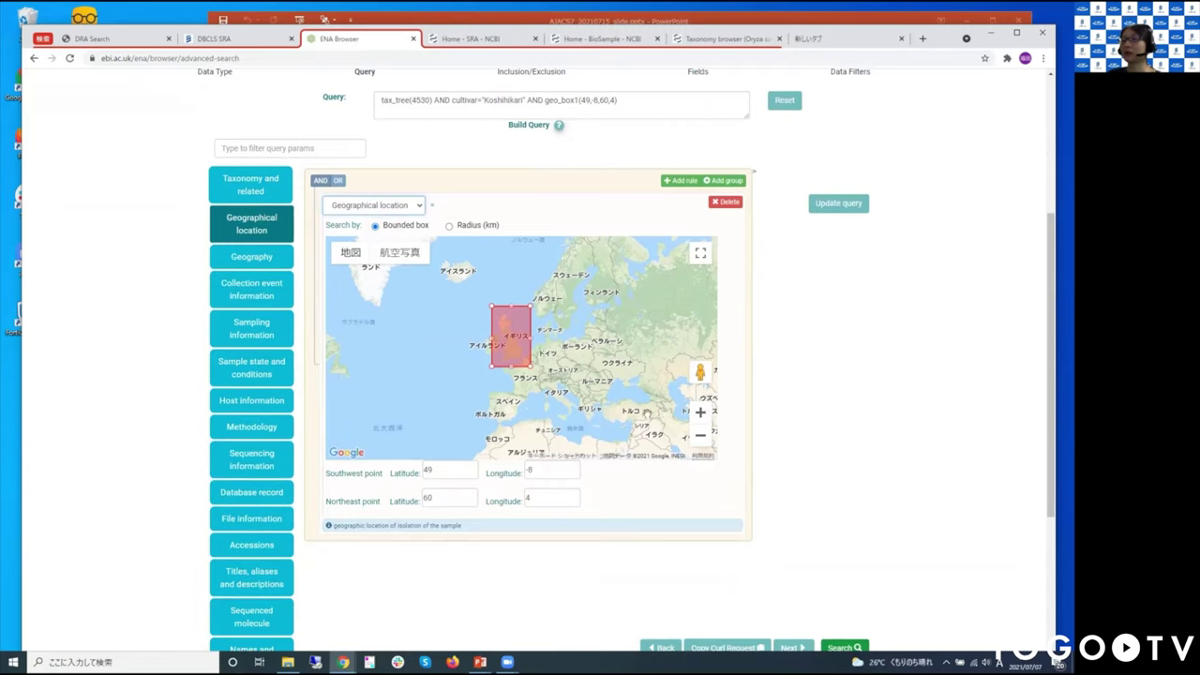
left_click_drag(655, 418, 501, 398)
left_click_drag(359, 333, 639, 348)
left_click_drag(557, 384, 372, 345)
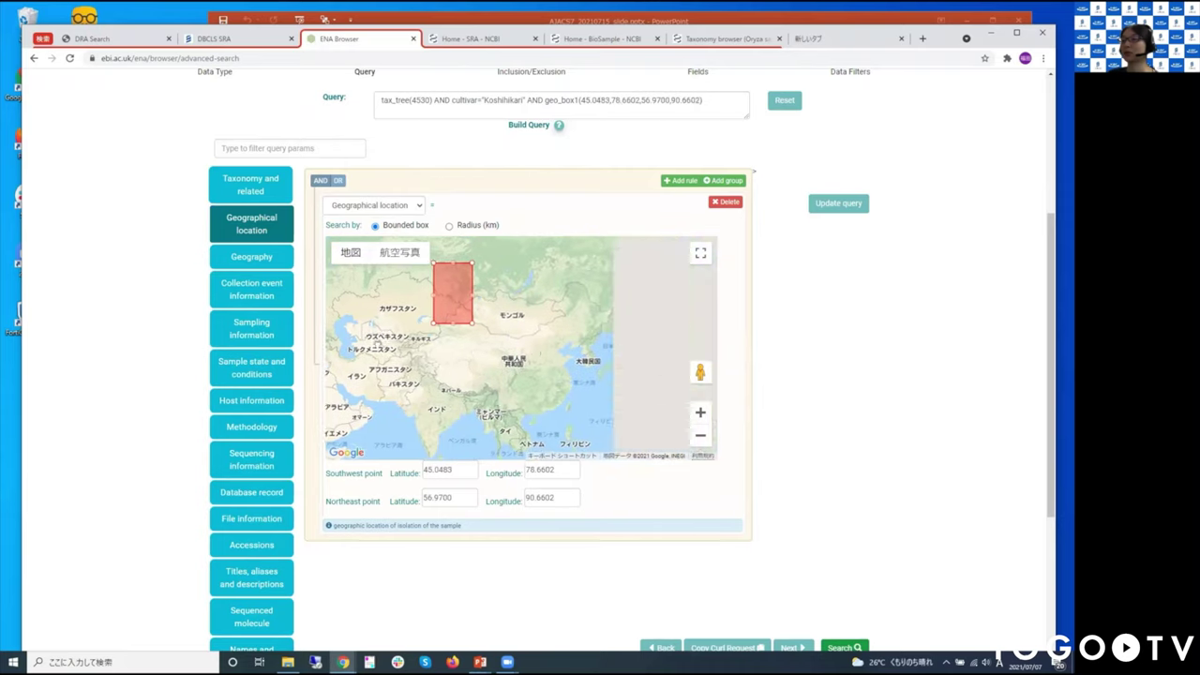
left_click_drag(463, 306, 646, 360)
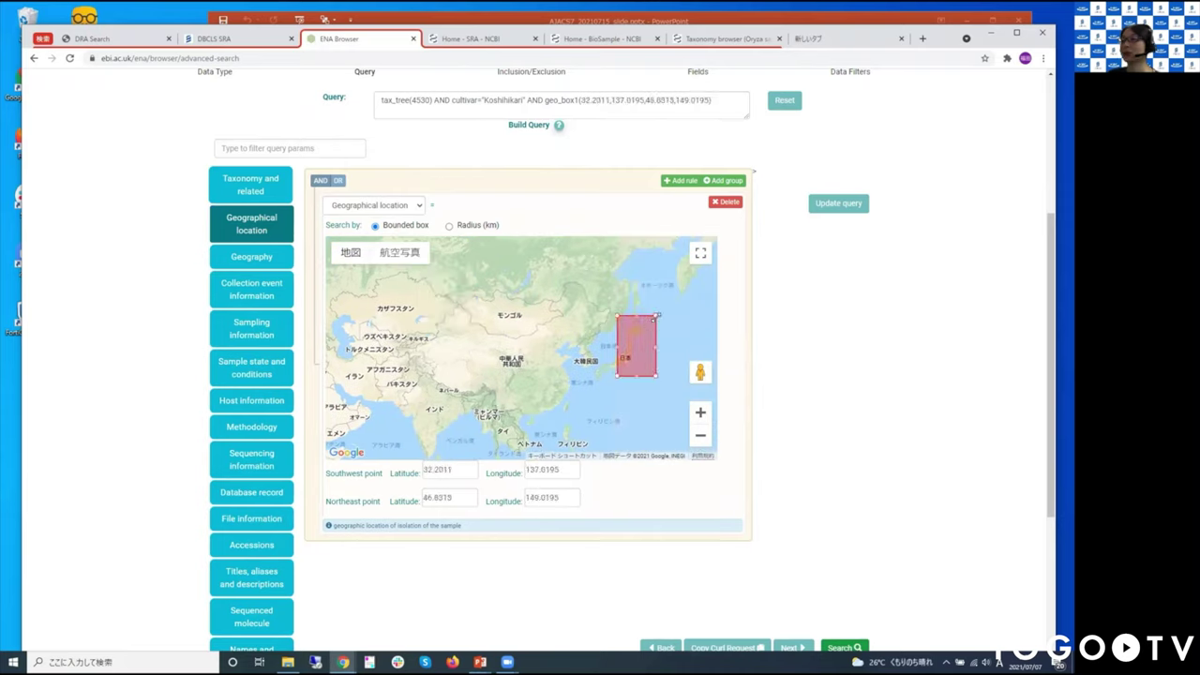
- Shrink and shift the bounded box over Japan to span about latitude 34.4 to 45.7 and longitude 138.2 to 148.8
left_click_drag(654, 315, 650, 320)
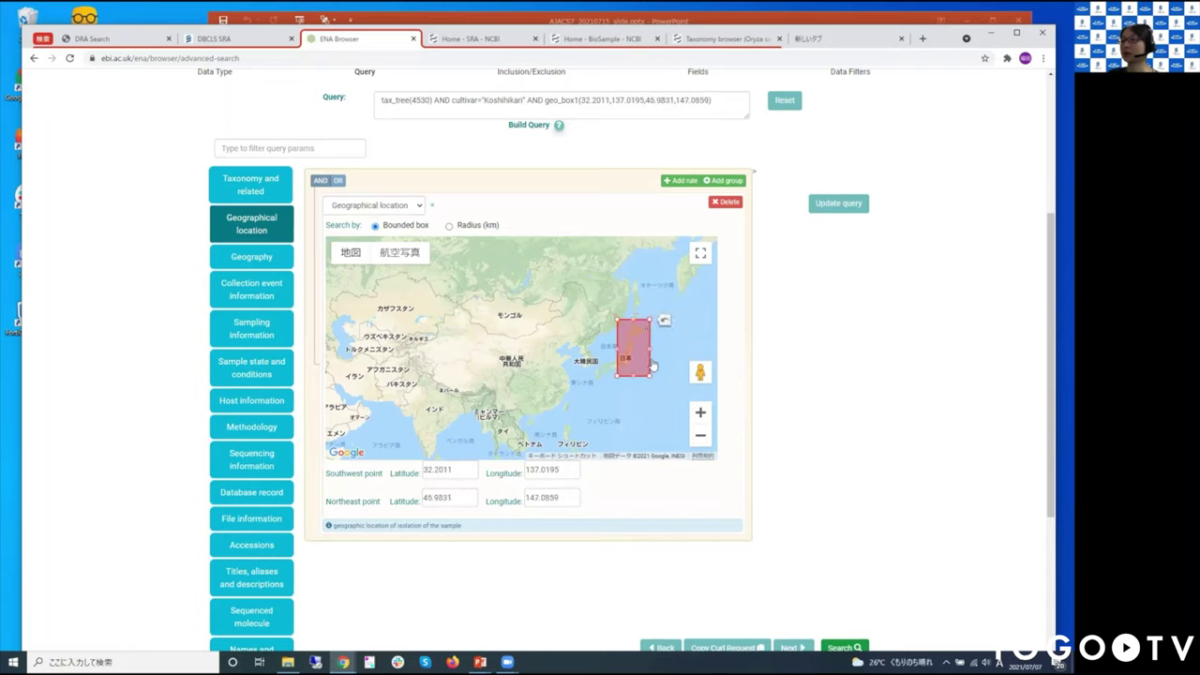
left_click_drag(652, 368, 654, 365)
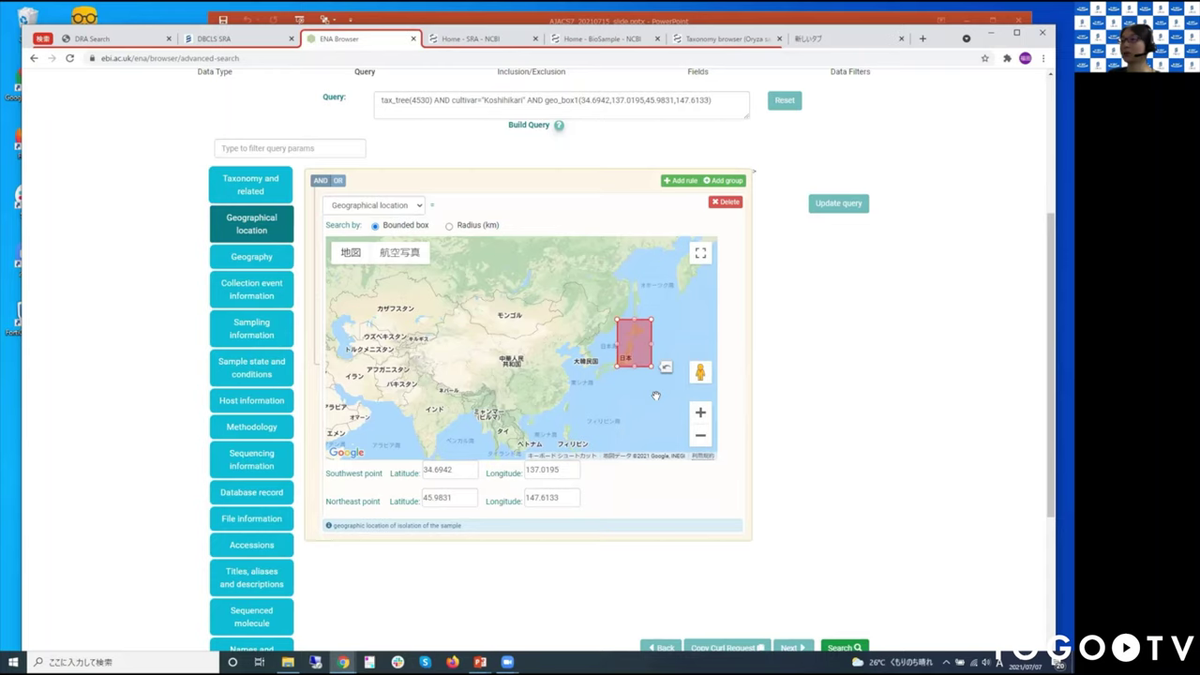
left_click(699, 412)
left_click_drag(624, 397, 525, 395)
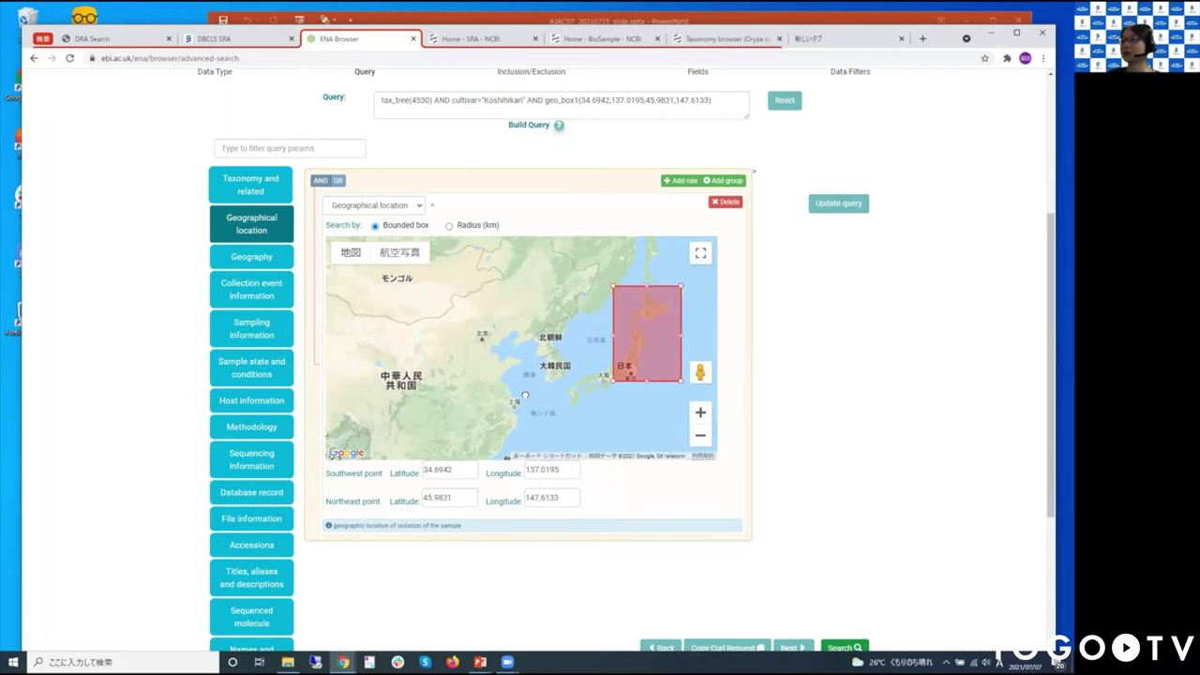
left_click_drag(635, 371, 647, 367)
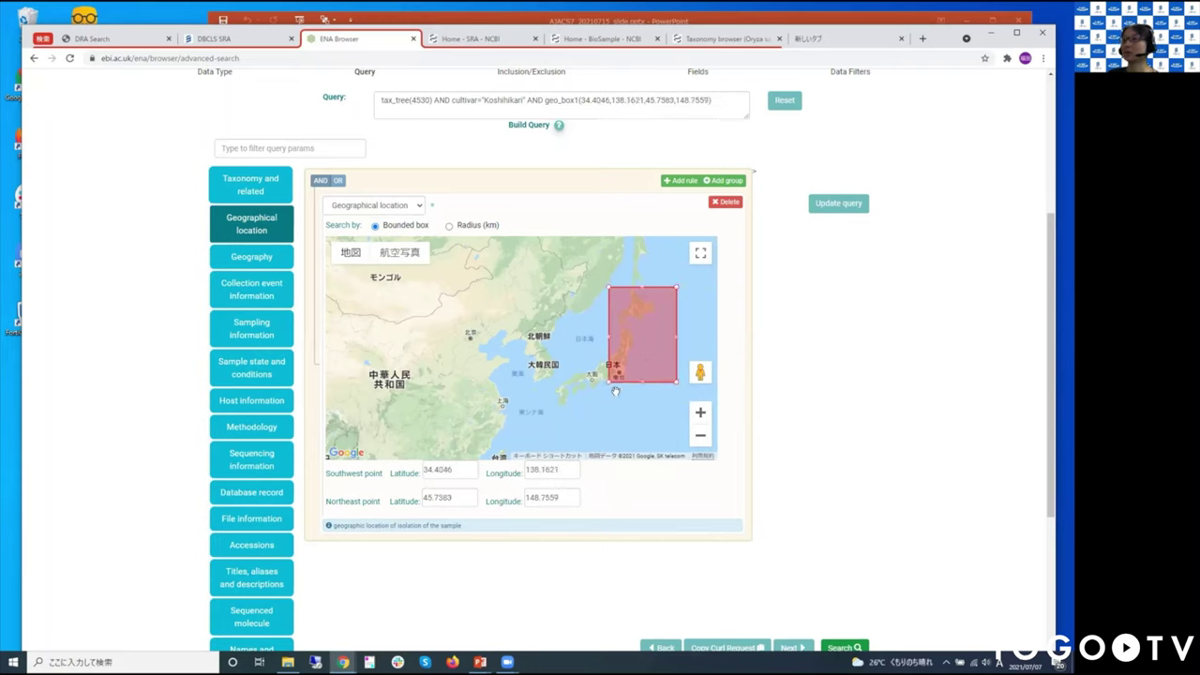
- Add a Collection date rule from the collection event information filters
left_click(246, 295)
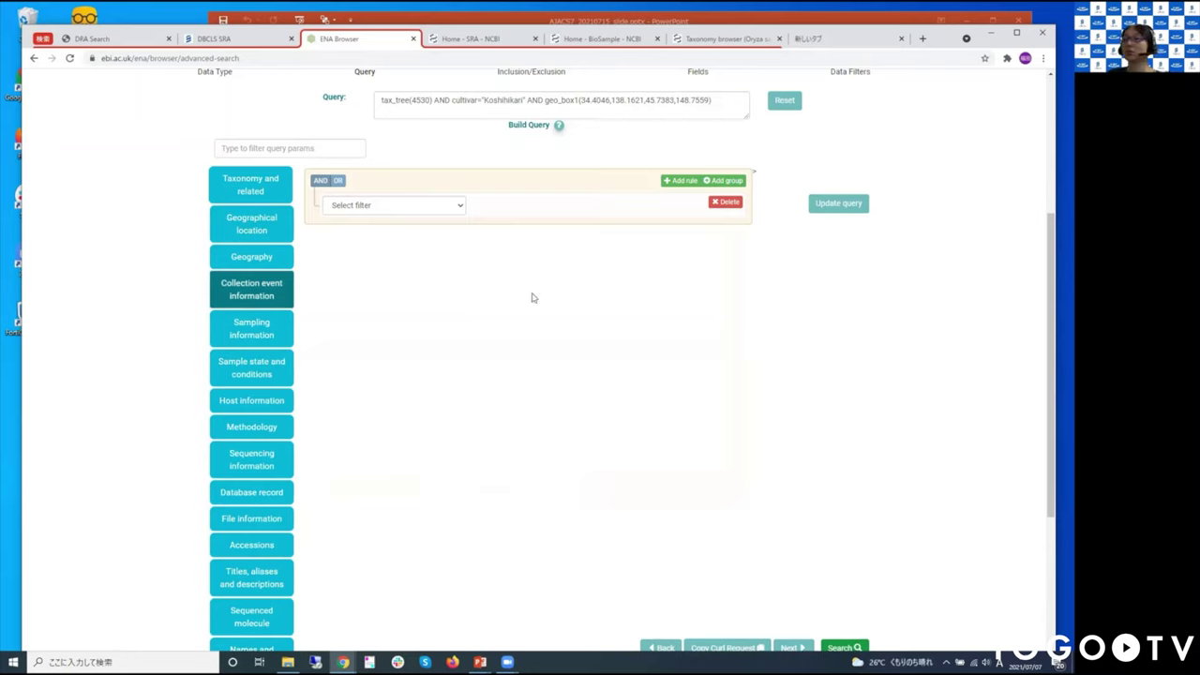
left_click(458, 206)
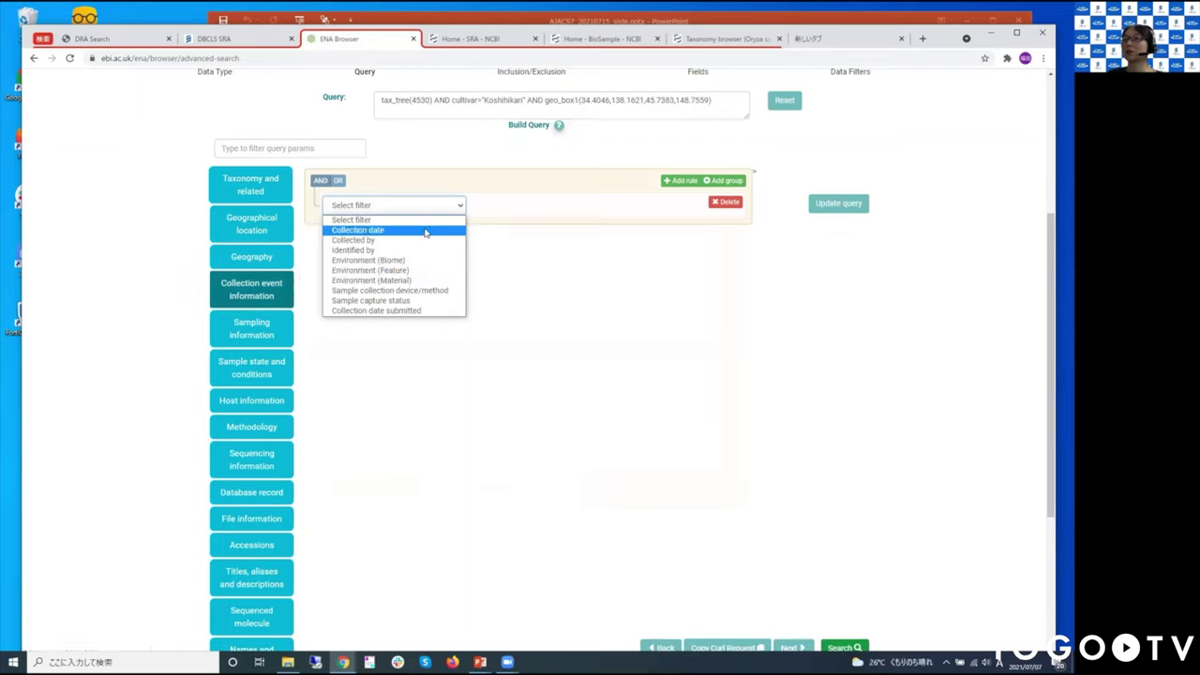
left_click(426, 231)
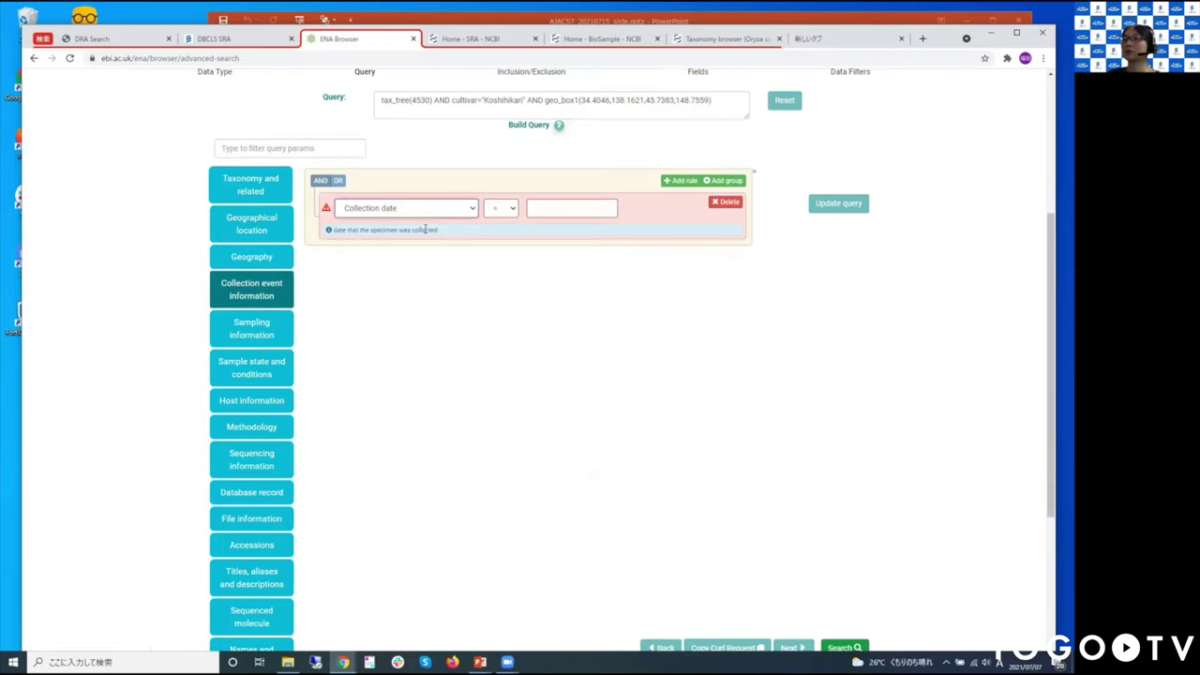
- Set the collection date rule to 2011-01-01 with the >= operator
left_click(556, 209)
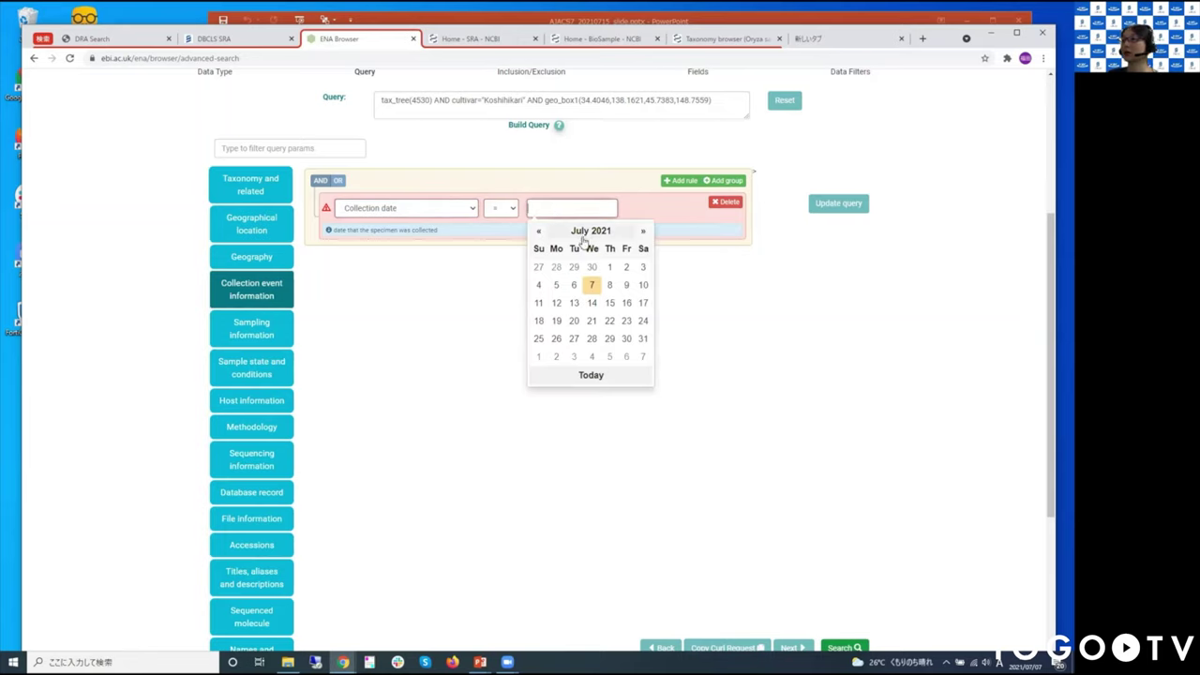
left_click(591, 234)
left_click(587, 235)
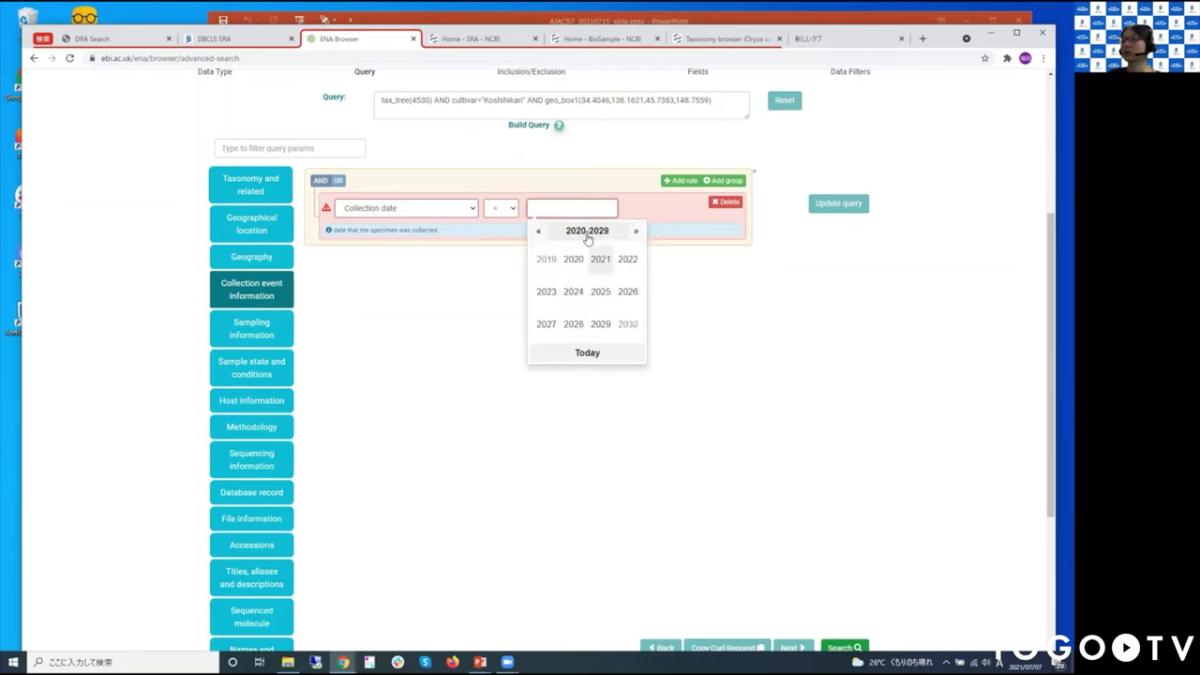
left_click(585, 233)
left_click(601, 266)
left_click(598, 267)
left_click(546, 267)
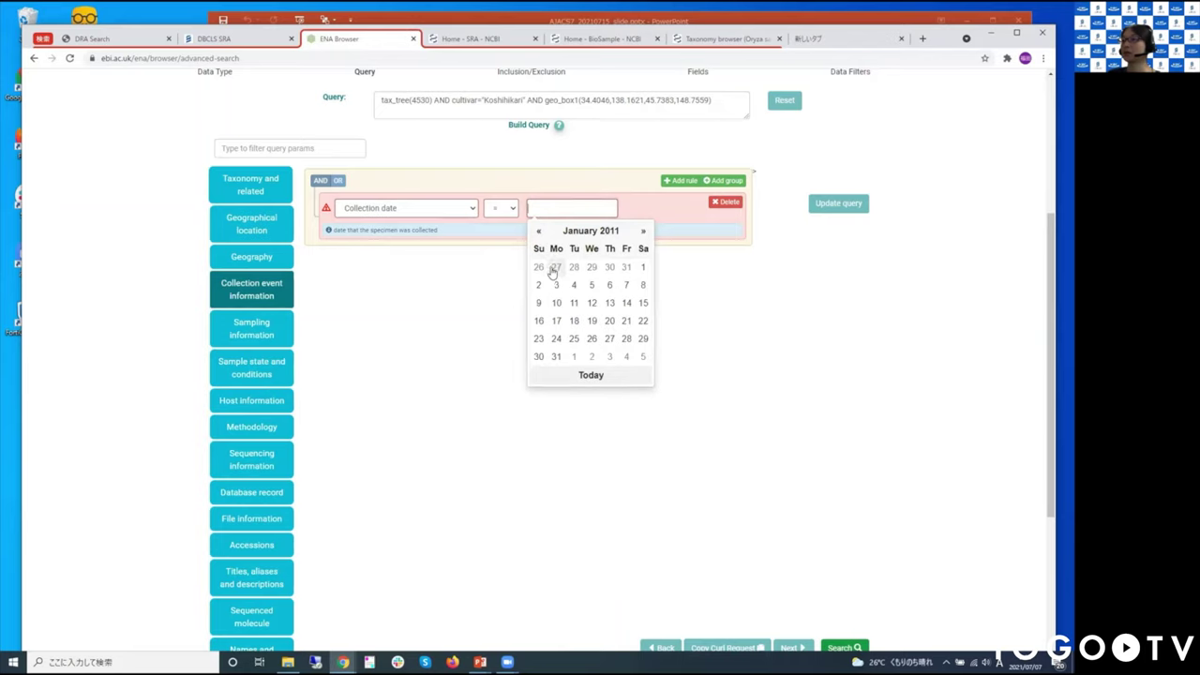
left_click(644, 270)
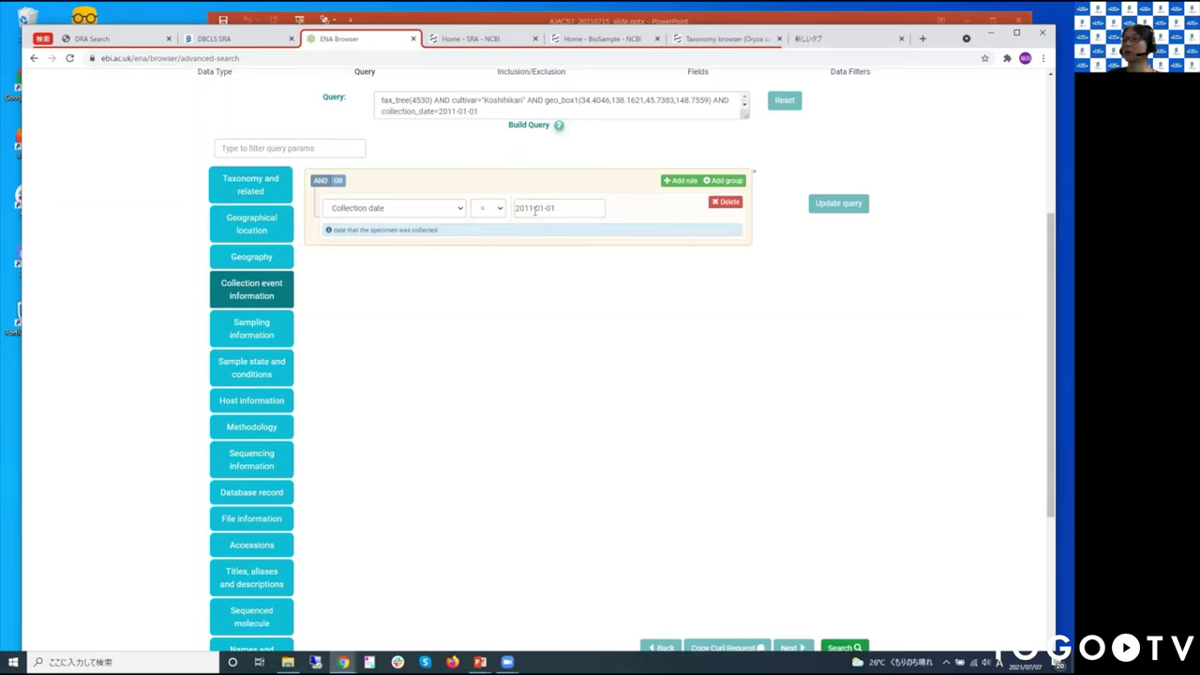
left_click(502, 214)
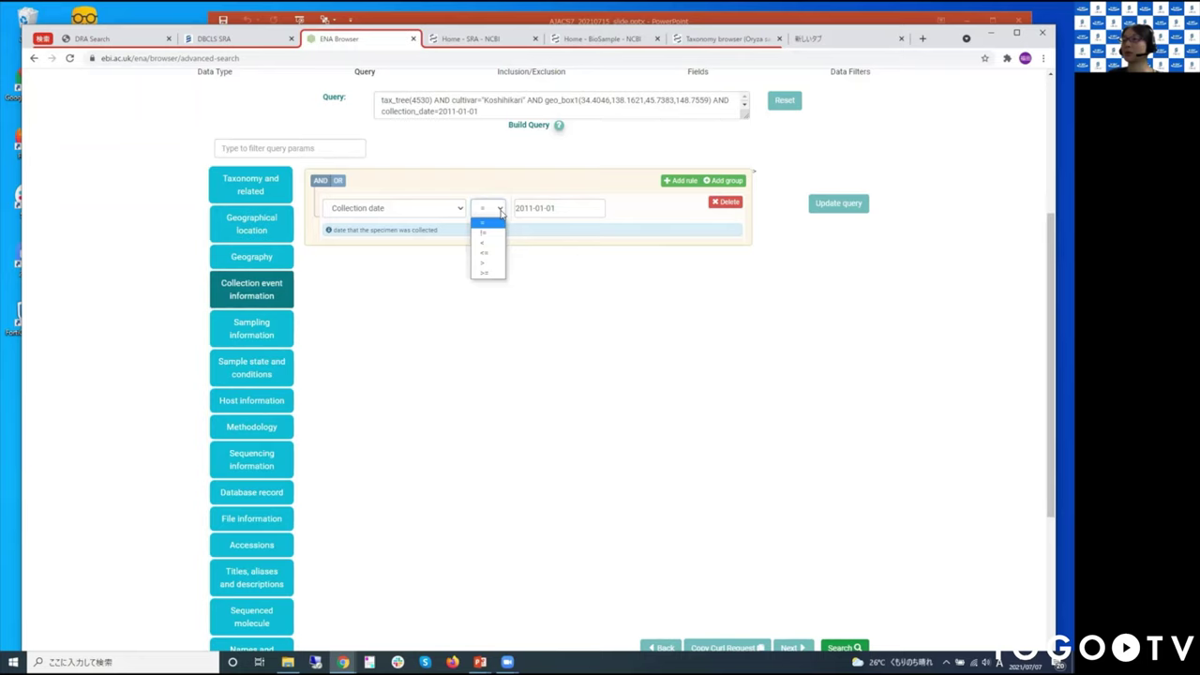
left_click(499, 274)
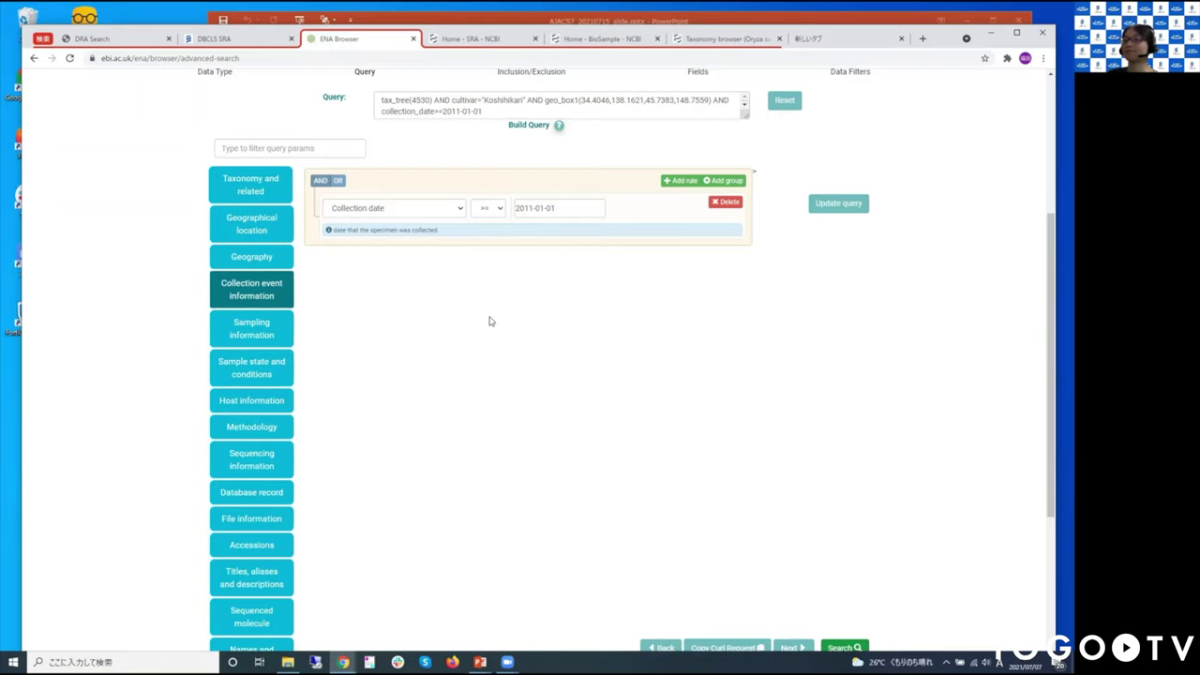
- Proceed from the completed query through the Inclusion/Exclusion stage to Fields without specifying any accessions
scroll(870, 438, "up", 1)
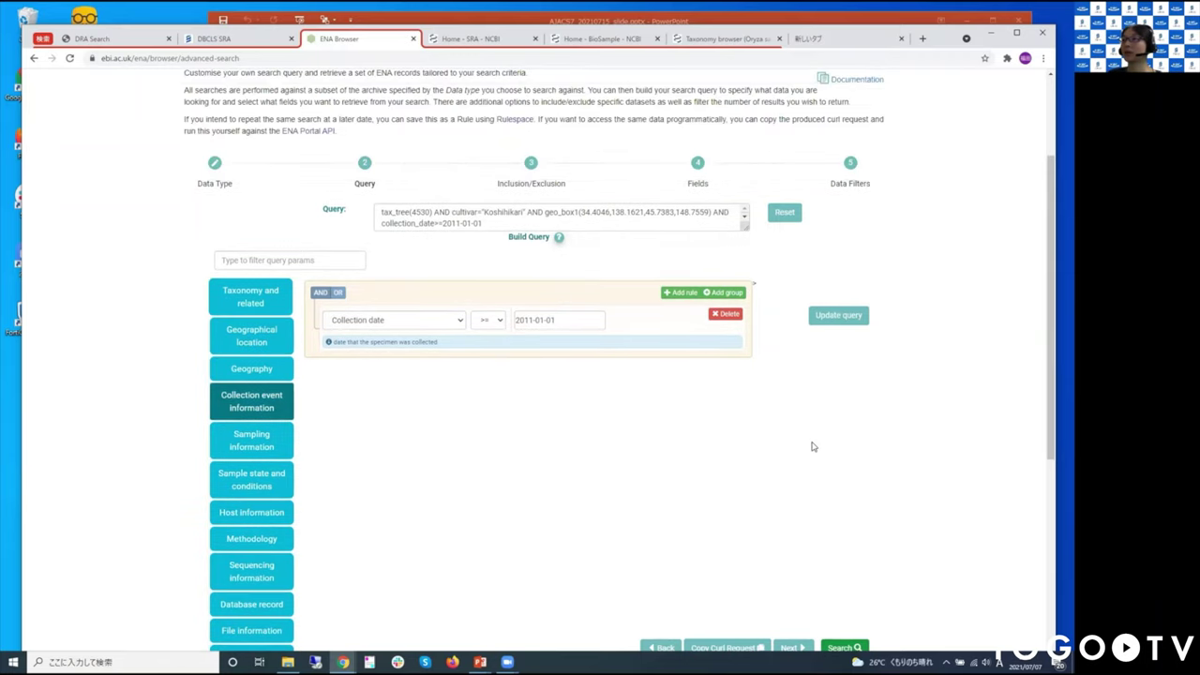
scroll(814, 447, "down", 4)
scroll(811, 444, "up", 4)
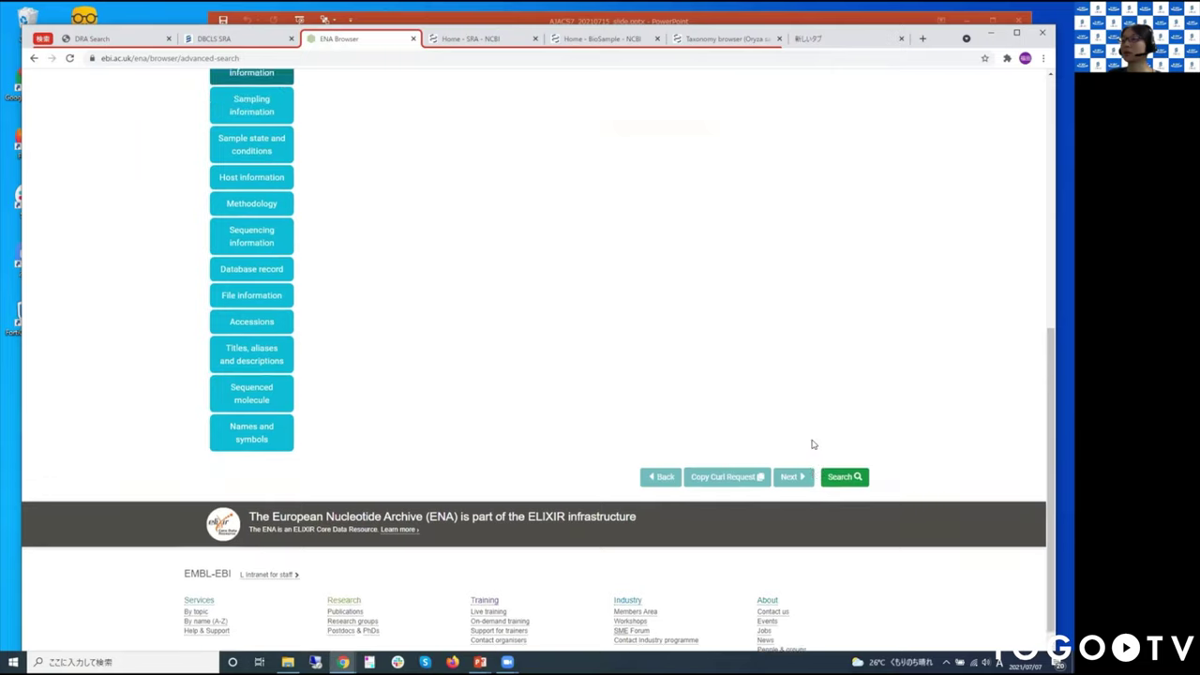
scroll(812, 445, "down", 3)
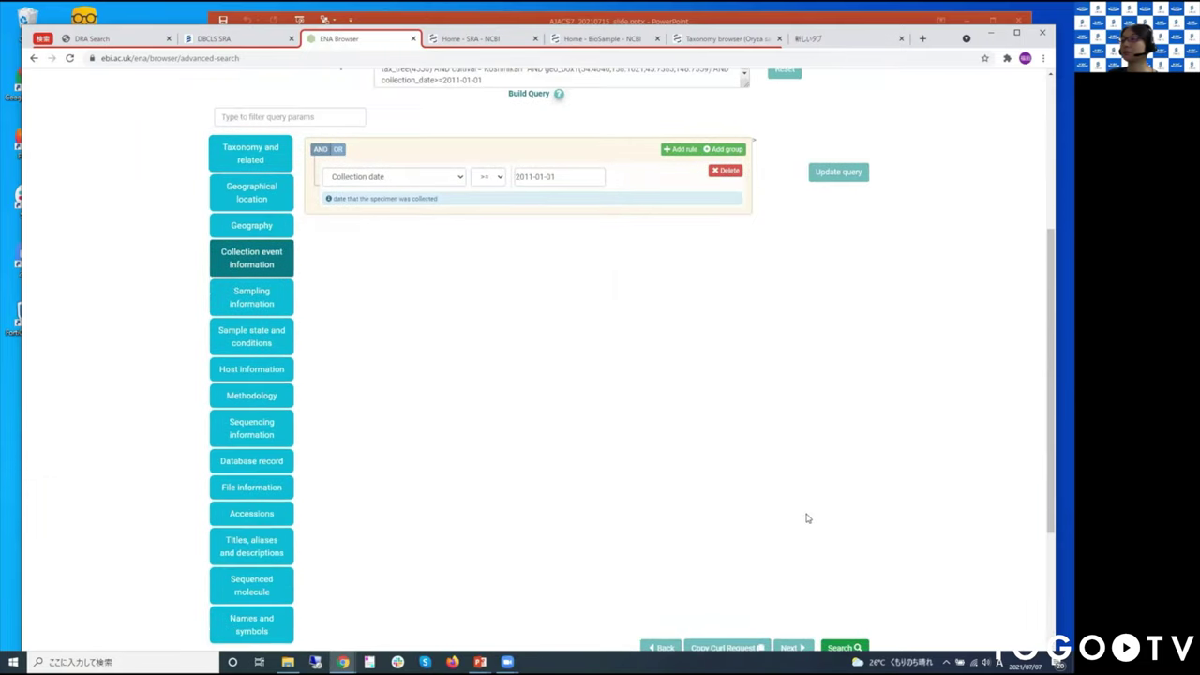
left_click(790, 445)
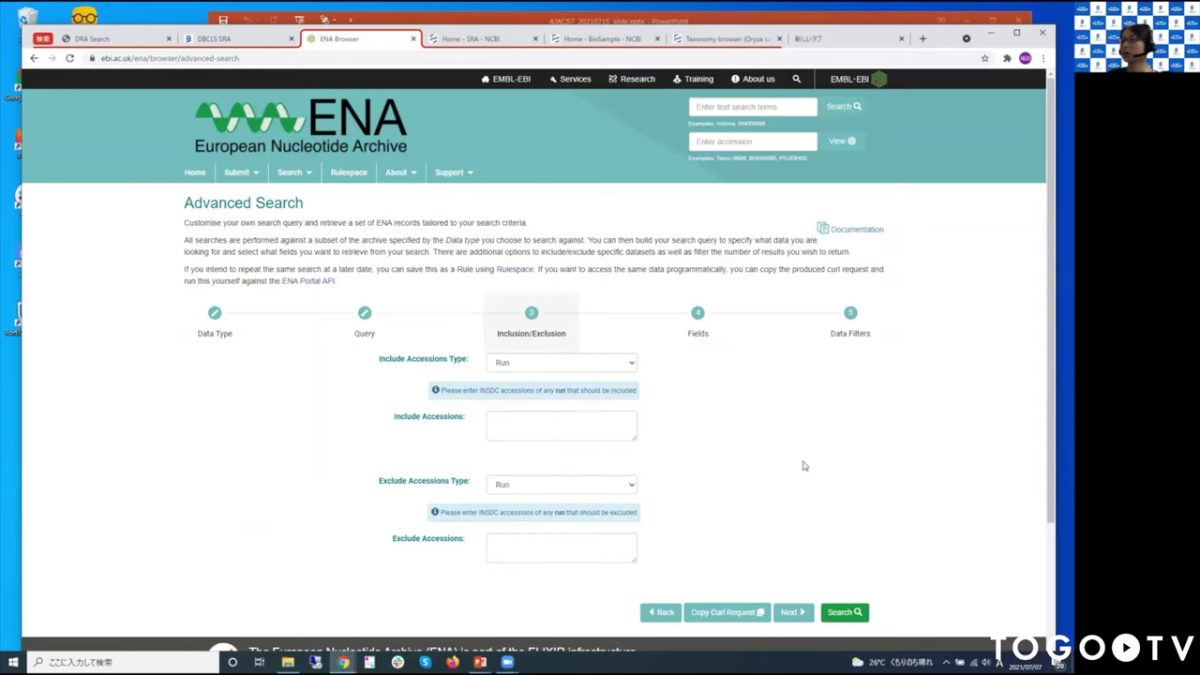
left_click(792, 612)
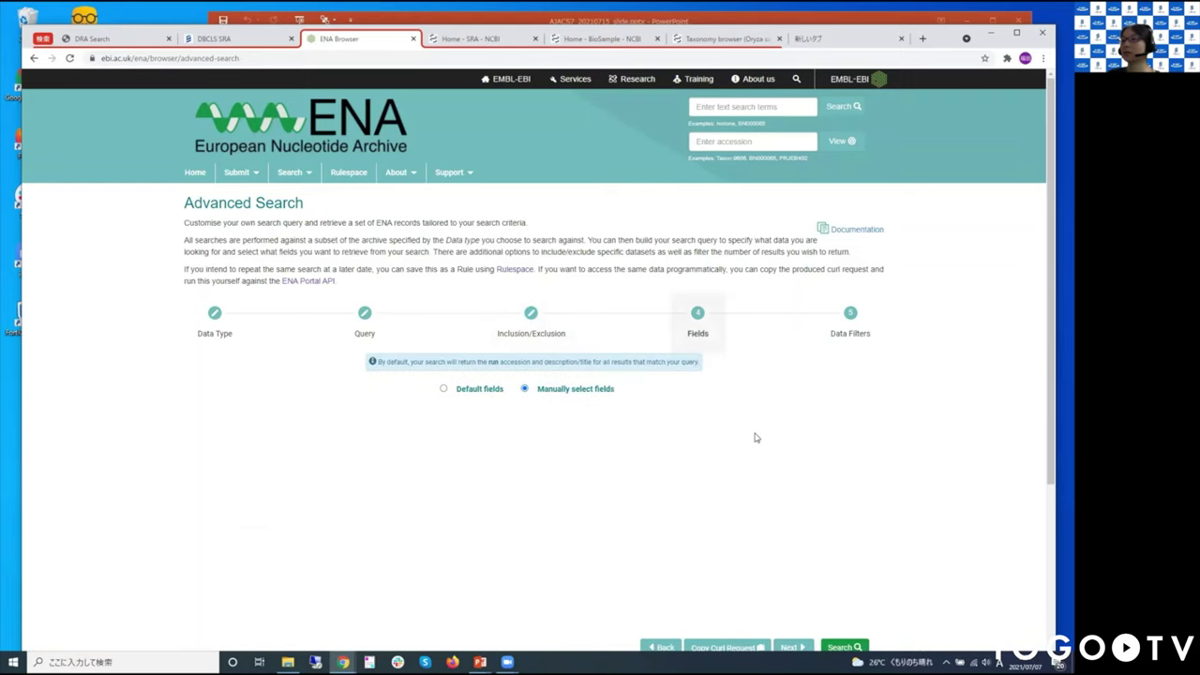
- Switch the result fields to default and back to manual selection to show the available fields
scroll(755, 437, "down", 1)
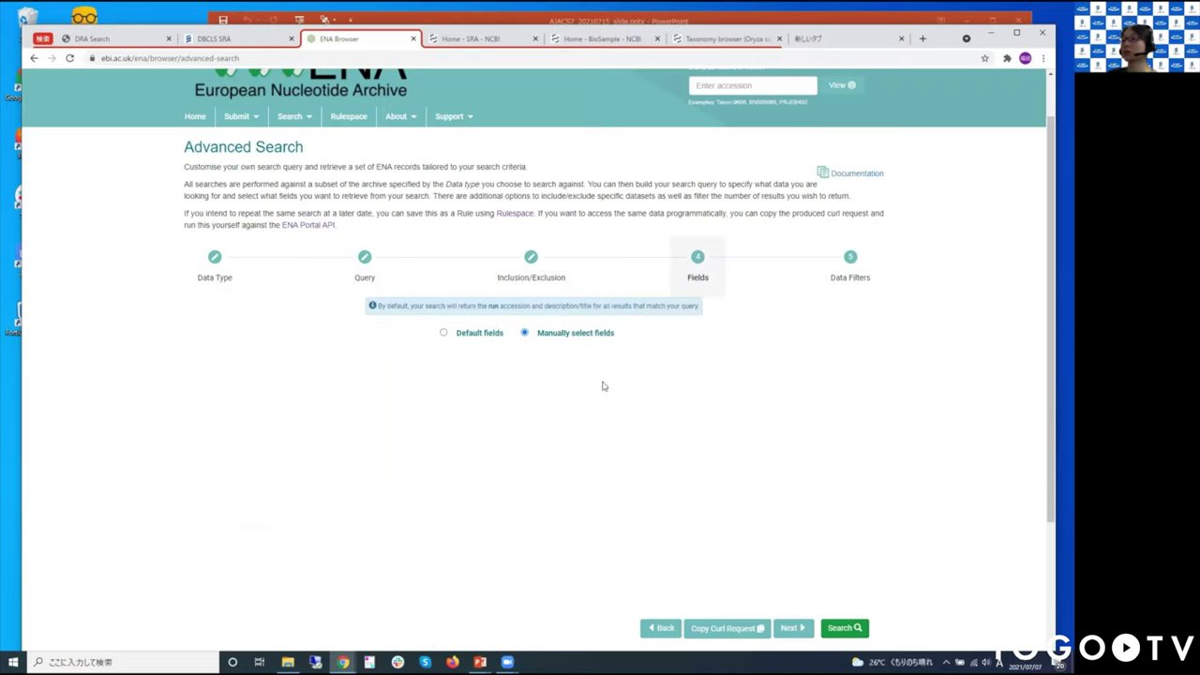
left_click(443, 334)
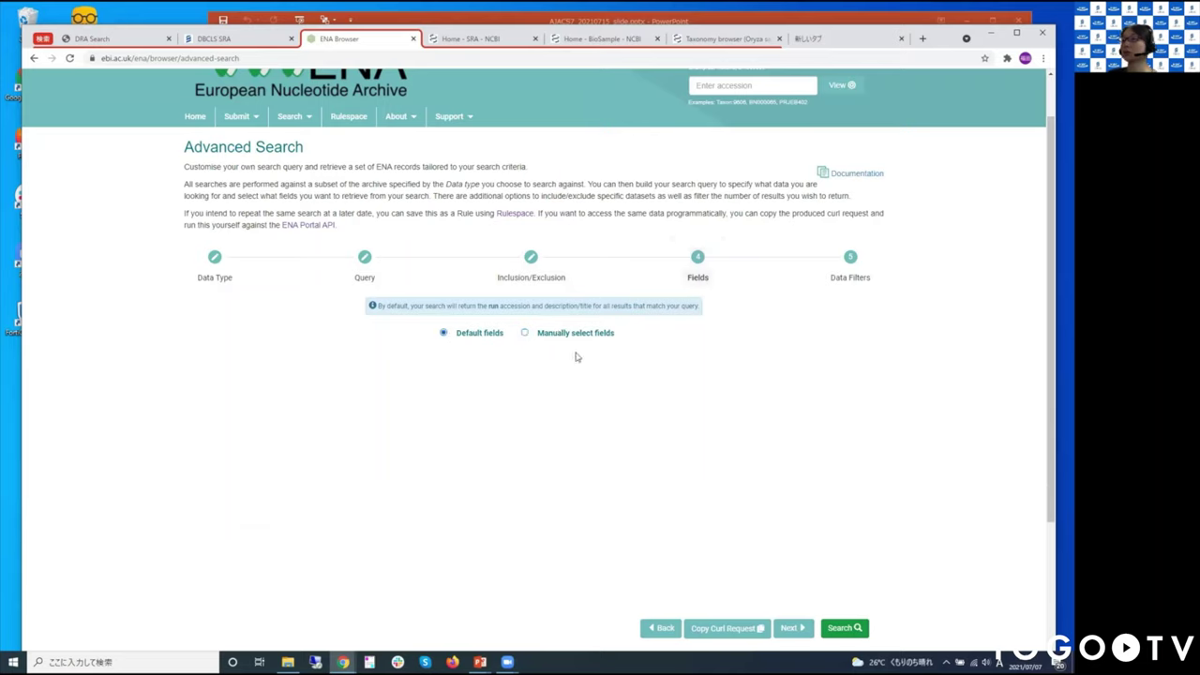
left_click(524, 333)
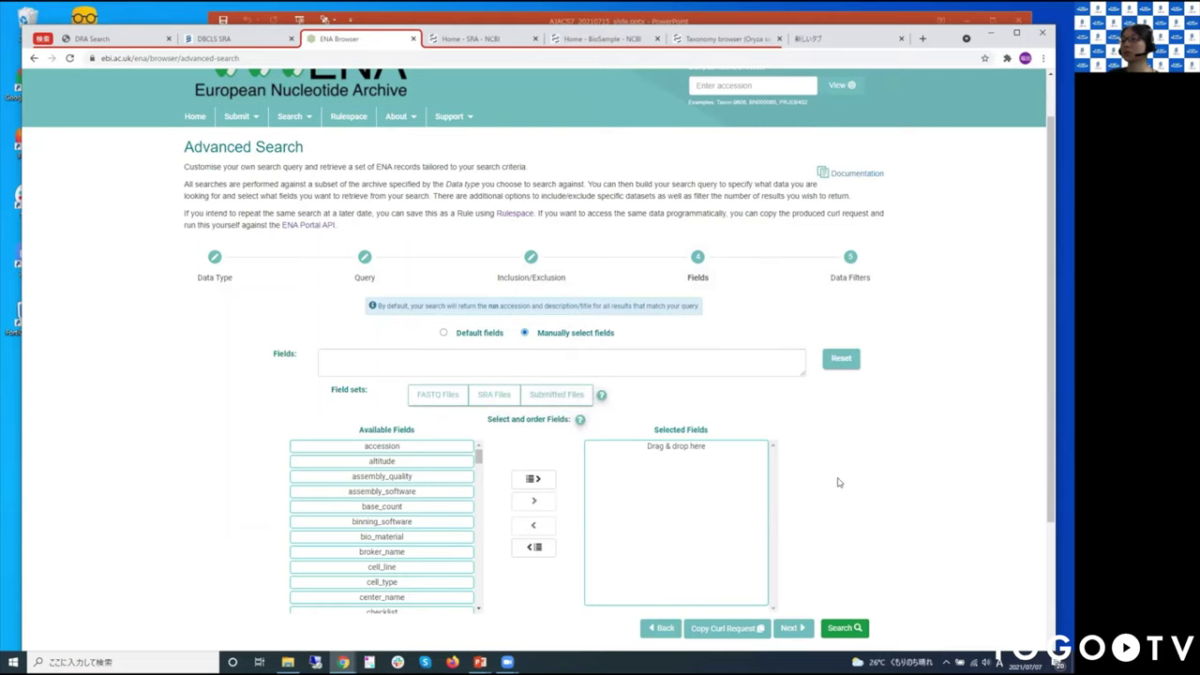
- Add the FASTQ Files field set and the collection_date field to the selected result fields
scroll(839, 483, "down", 1)
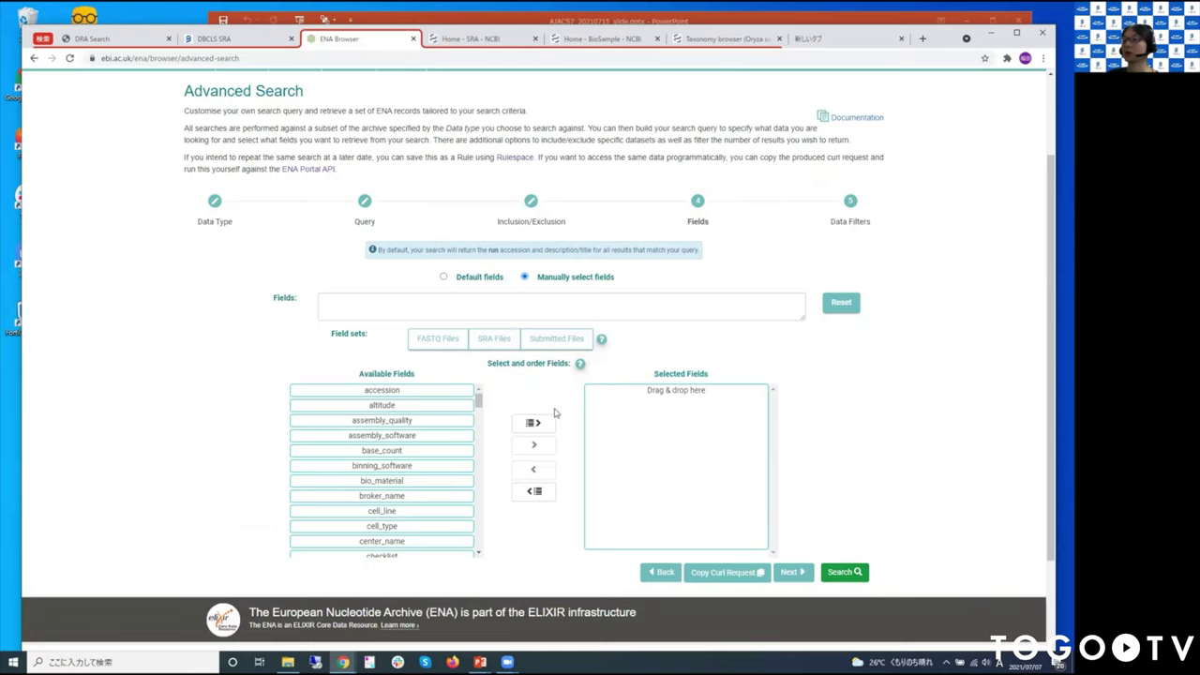
left_click(430, 340)
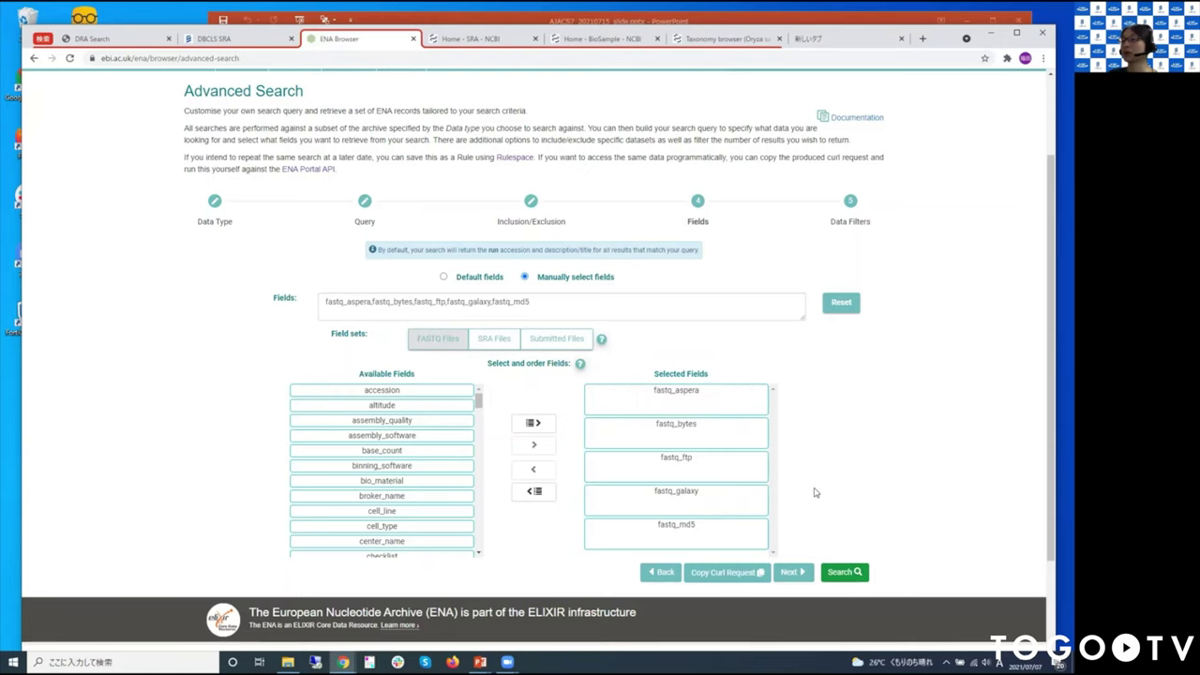
scroll(811, 489, "down", 1)
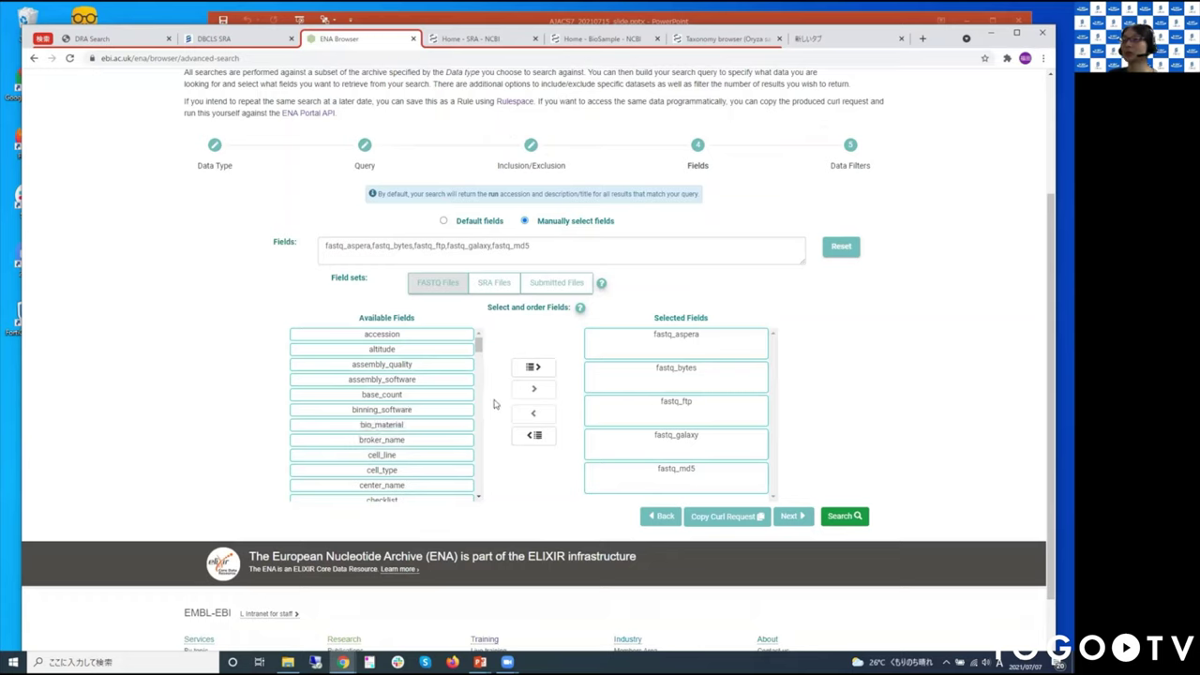
left_click(477, 498)
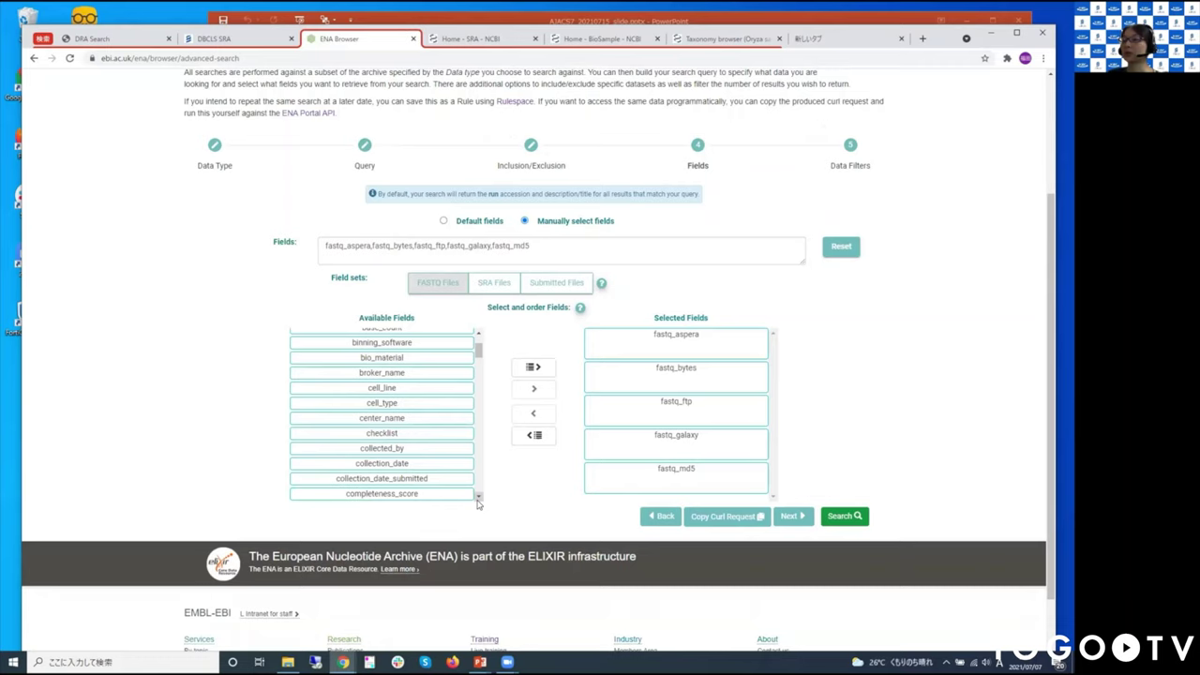
left_click(478, 498)
left_click(478, 497)
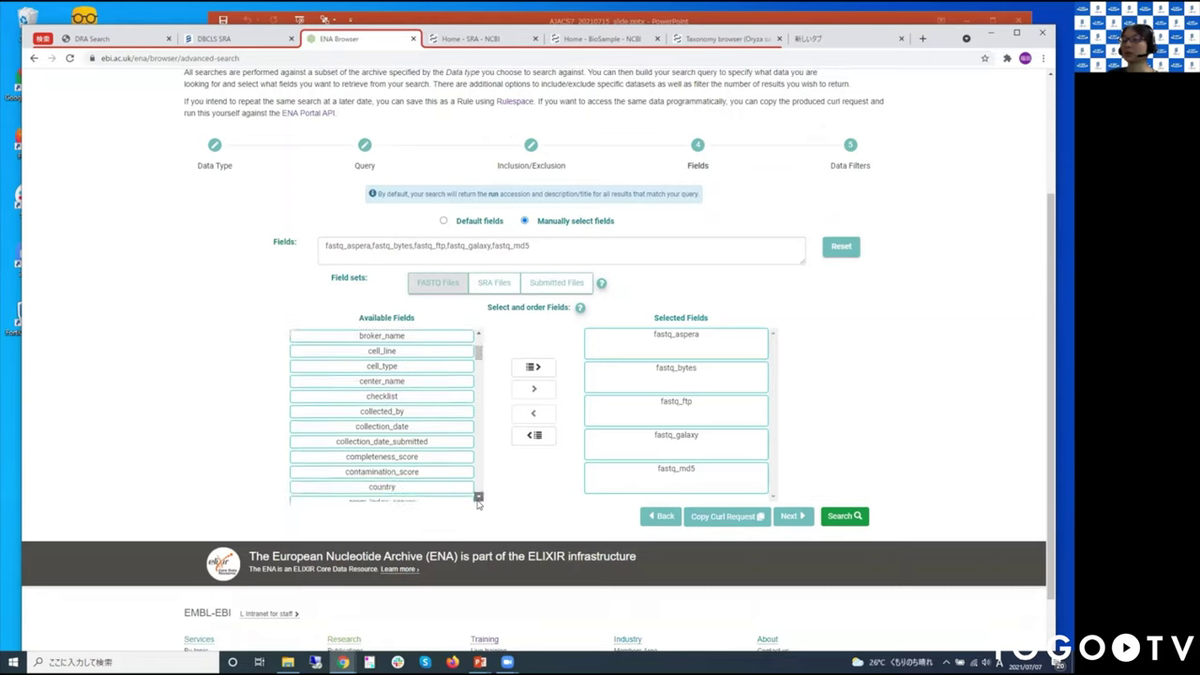
left_click(384, 419)
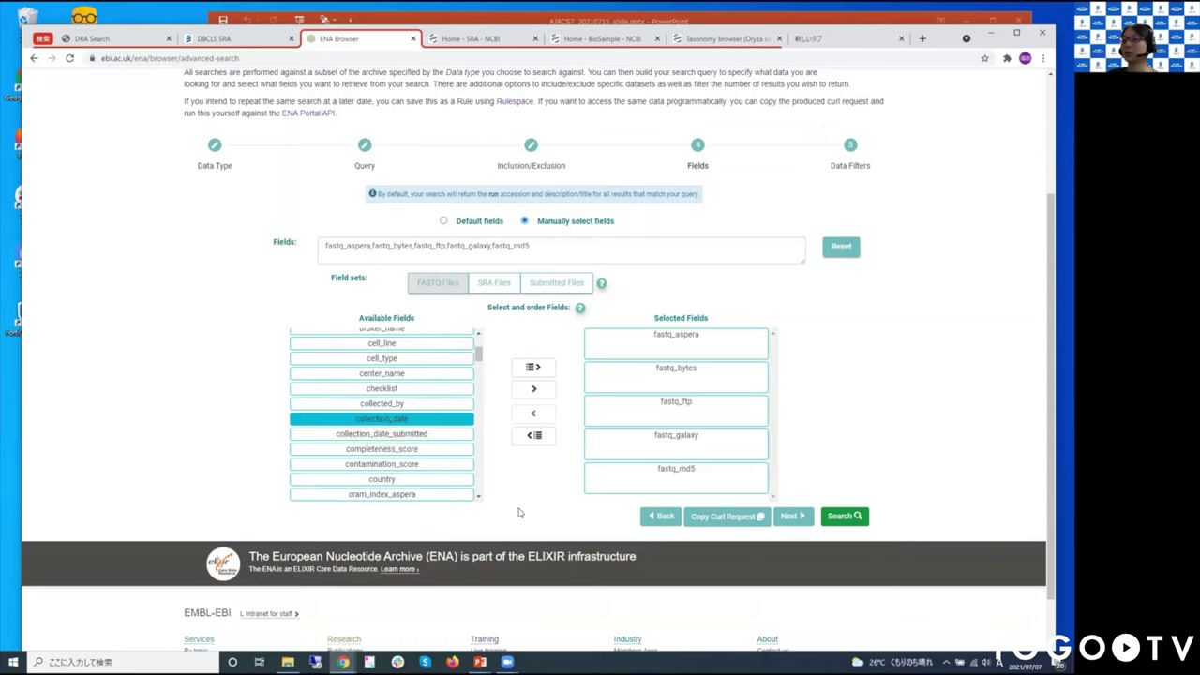
left_click(534, 387)
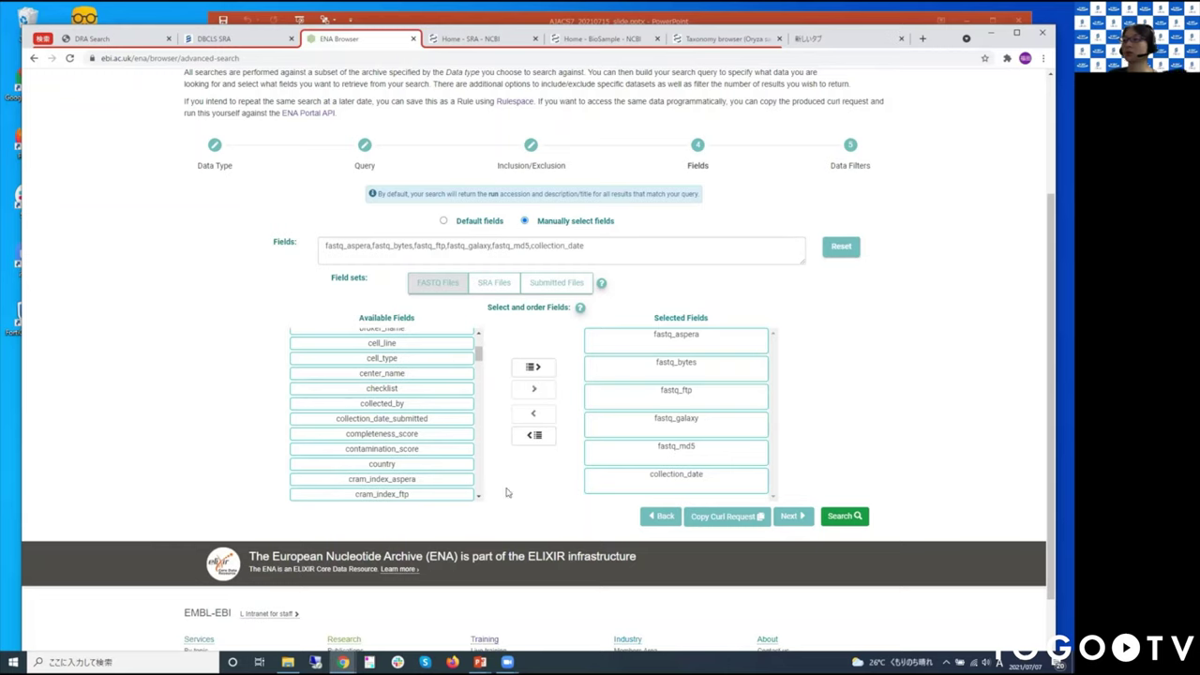
- Add the tissue_type field to the selected result fields
scroll(478, 497, "down", 3)
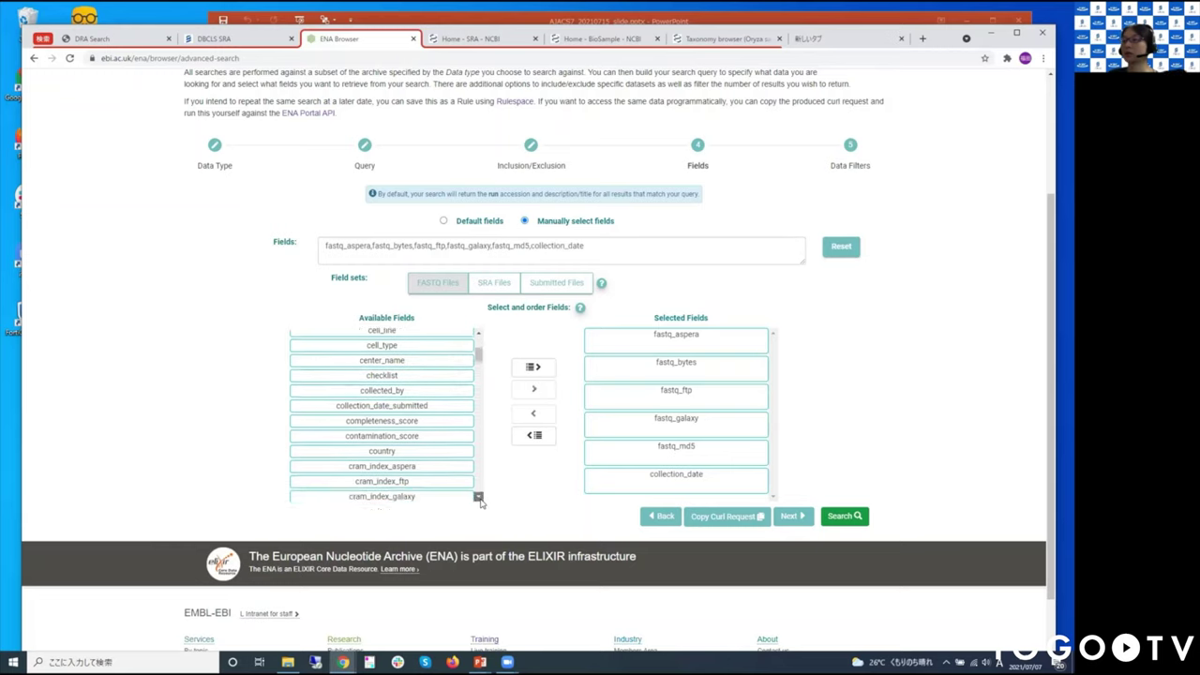
scroll(480, 487, "down", 15)
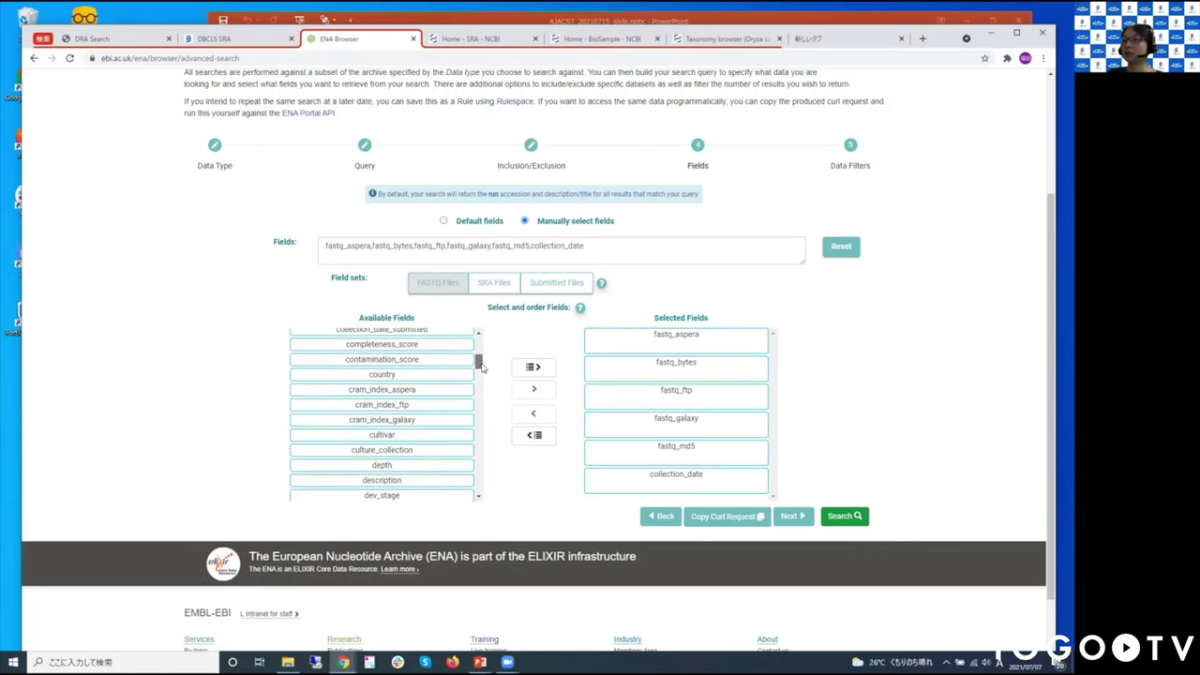
scroll(485, 488, "down", 5)
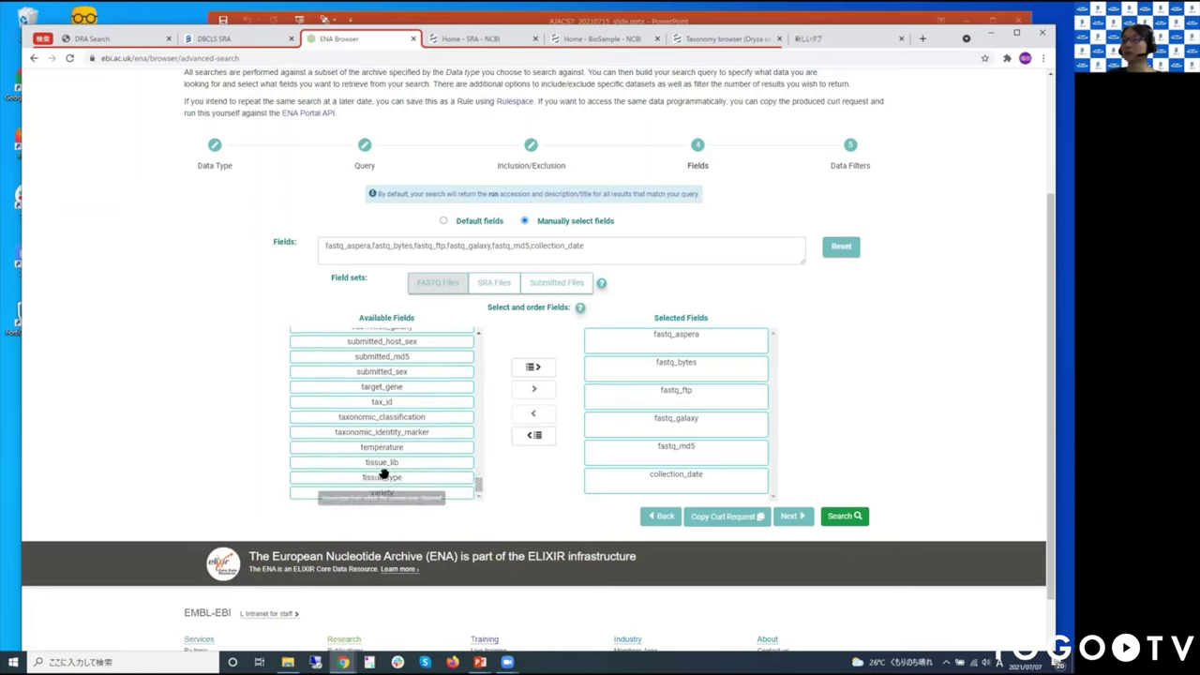
left_click(418, 478)
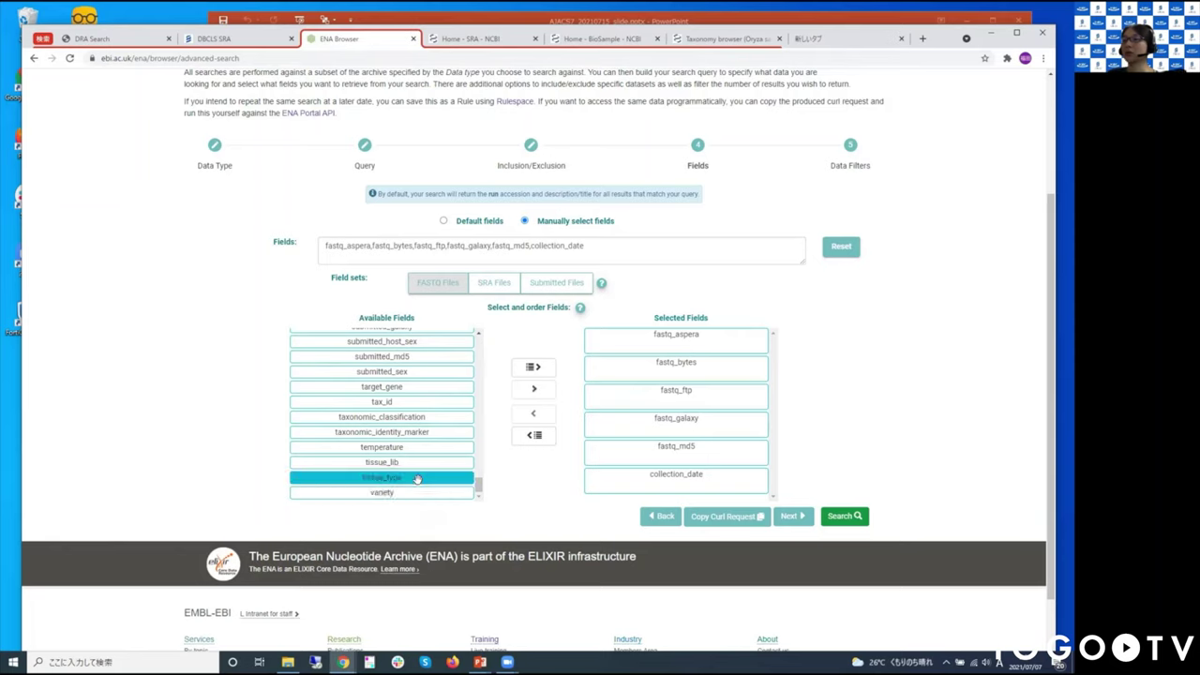
left_click(537, 386)
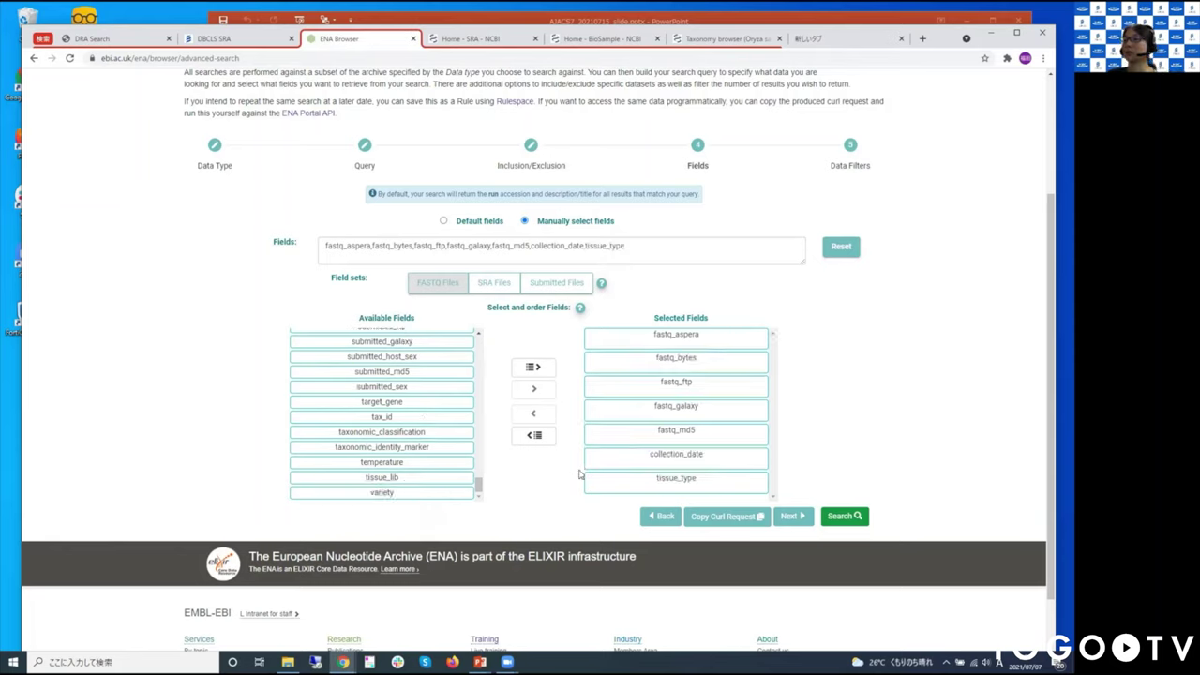
- Add the country field to the selected result fields
left_click_drag(479, 487, 485, 368)
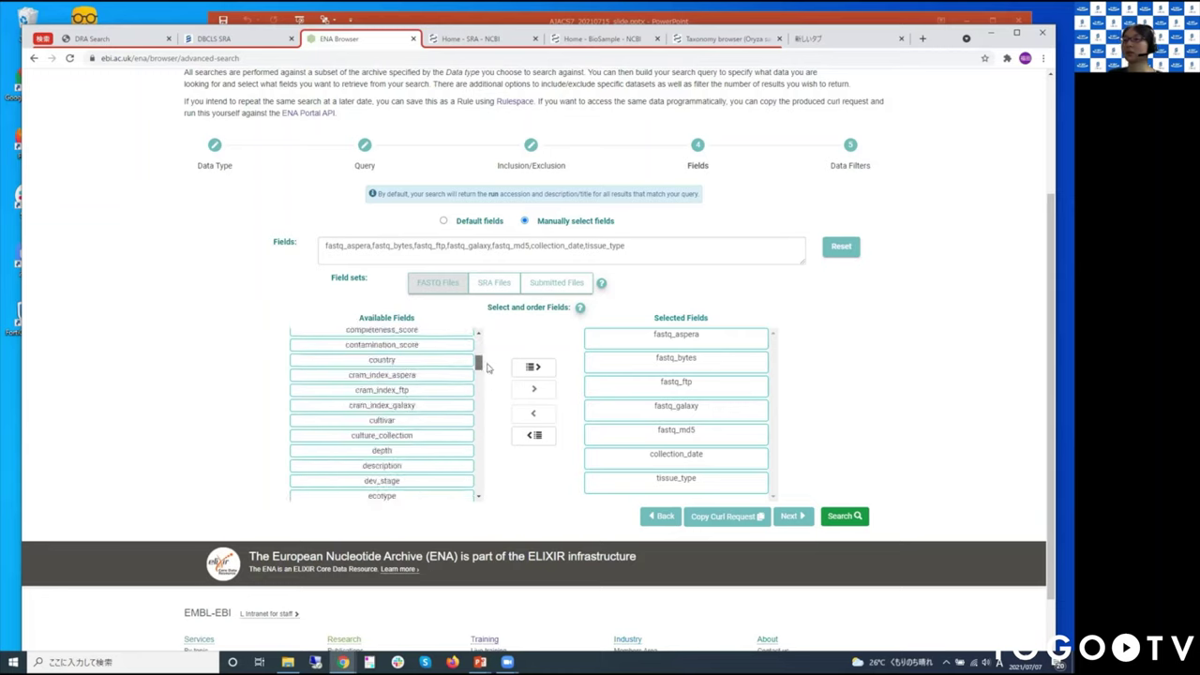
mouse_move(407, 364)
left_click(392, 362)
left_click(533, 389)
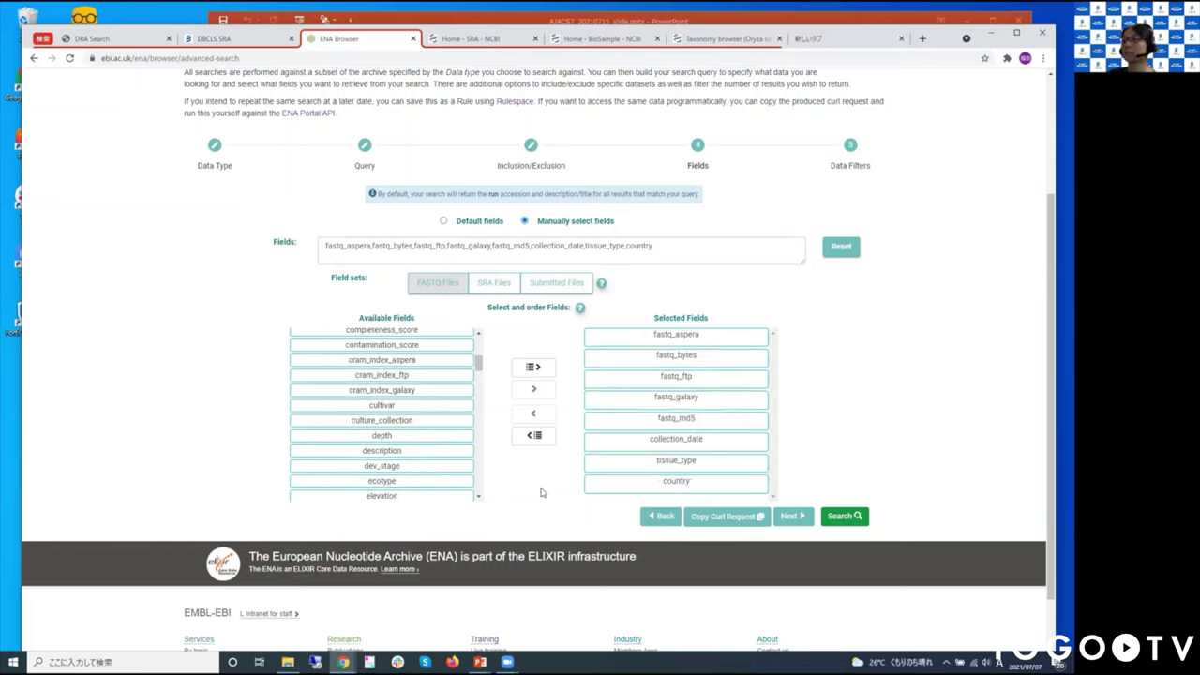
- Run the search and examine the result table's columns from Run Accession through Country
left_click(846, 517)
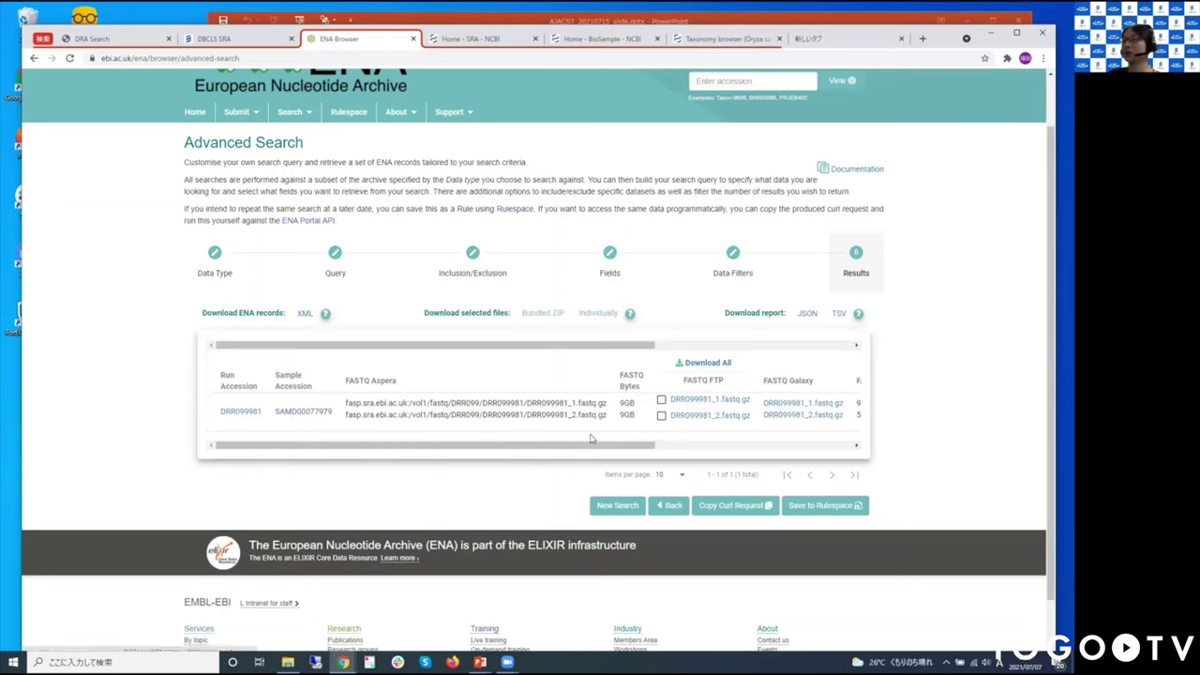
left_click_drag(613, 447, 843, 456)
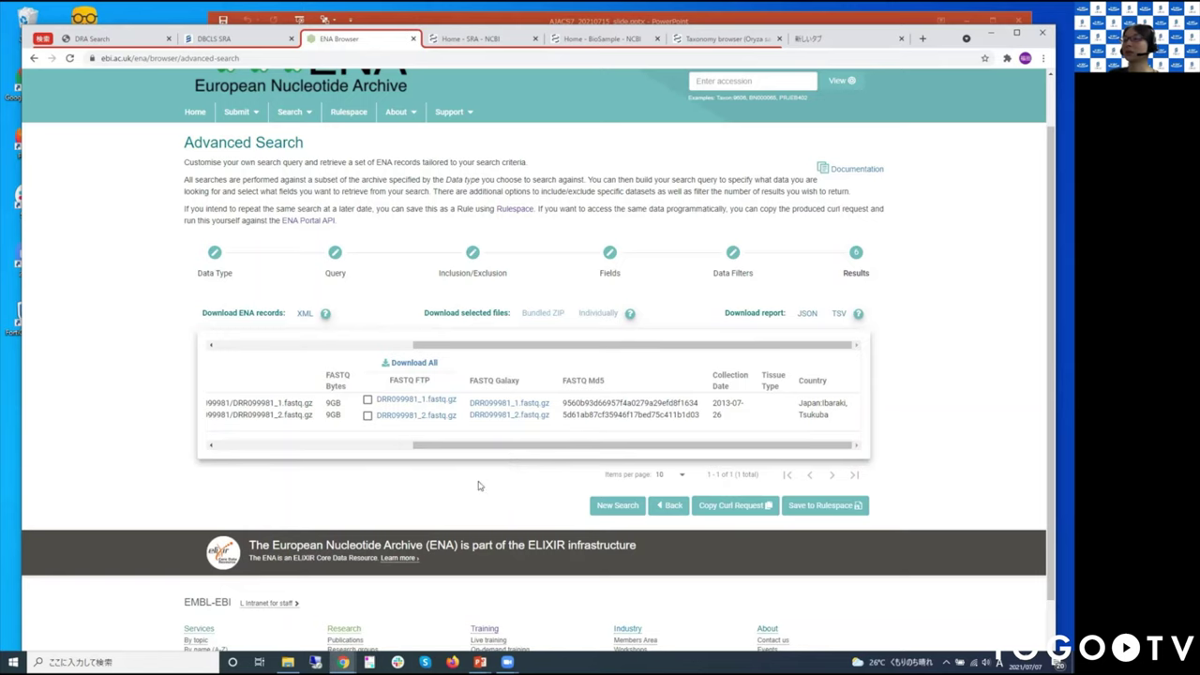
left_click_drag(457, 447, 259, 450)
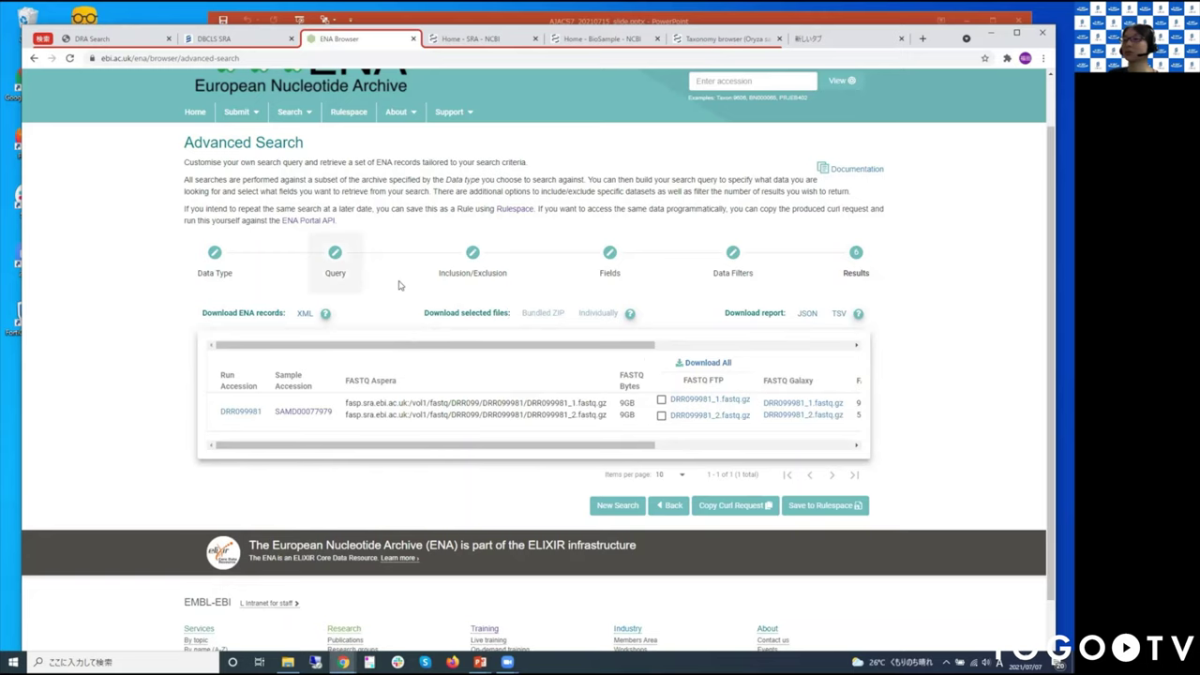
- Remove the geo_box1 and collection_date conditions from the query, keeping tax_tree(4530) AND cultivar="Koshihikari", and rerun the search
left_click(332, 259)
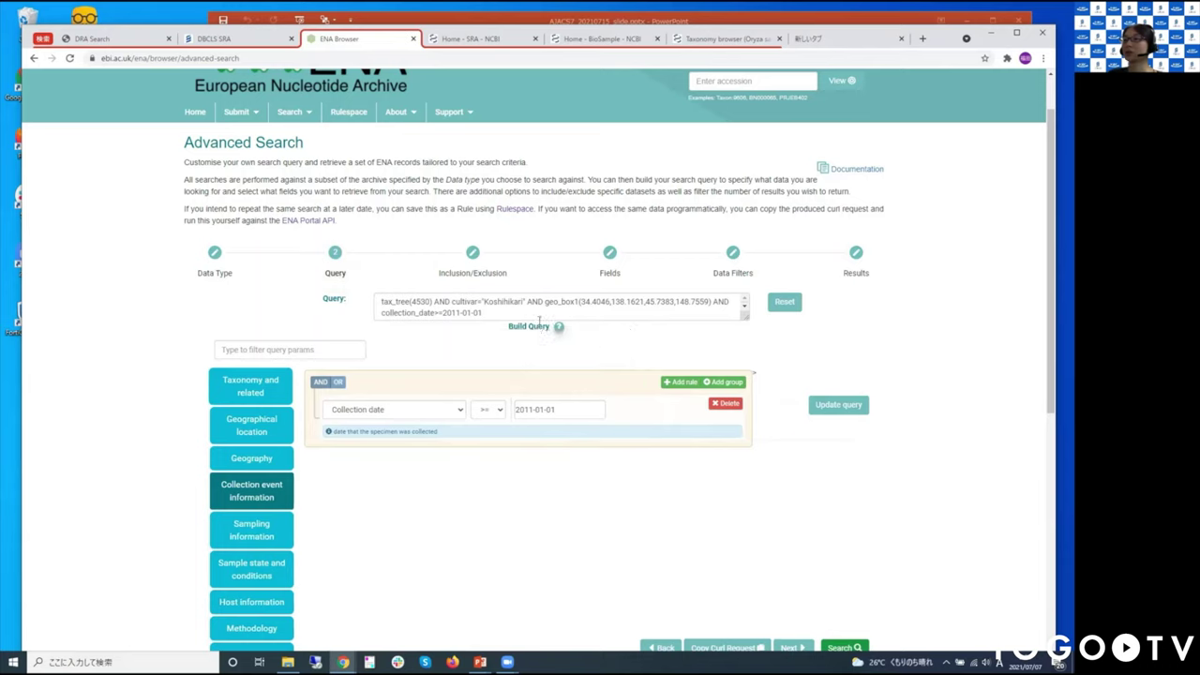
left_click_drag(526, 302, 484, 314)
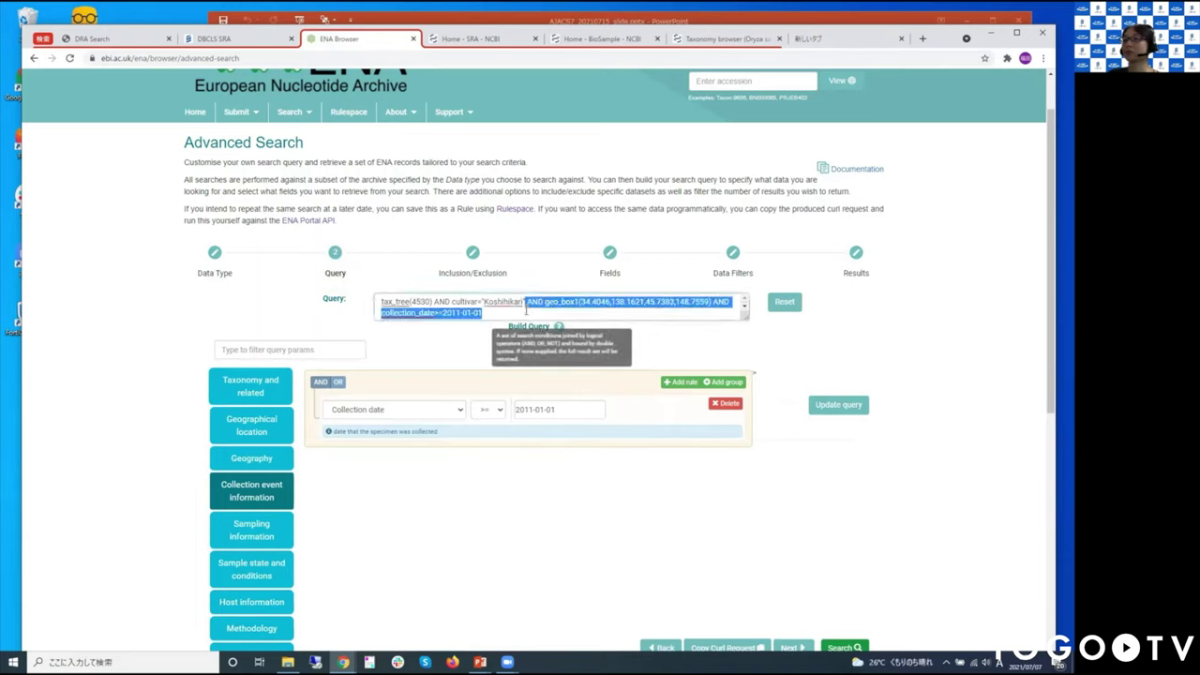
key("BackSpace")
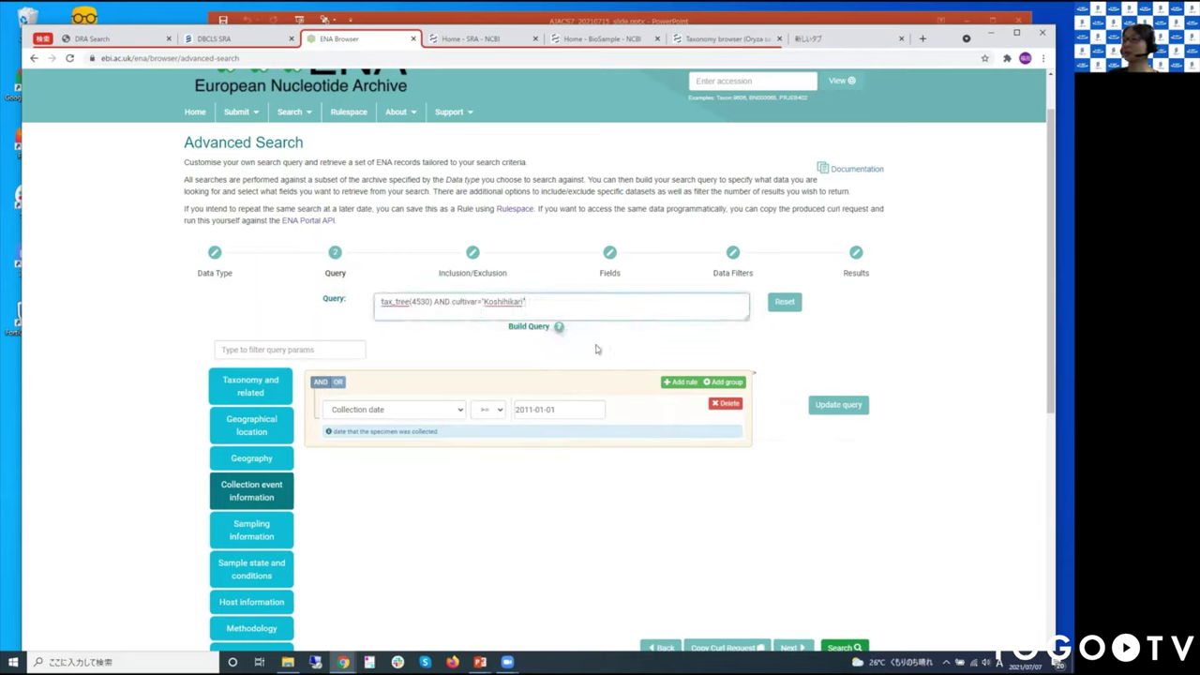
left_click(906, 482)
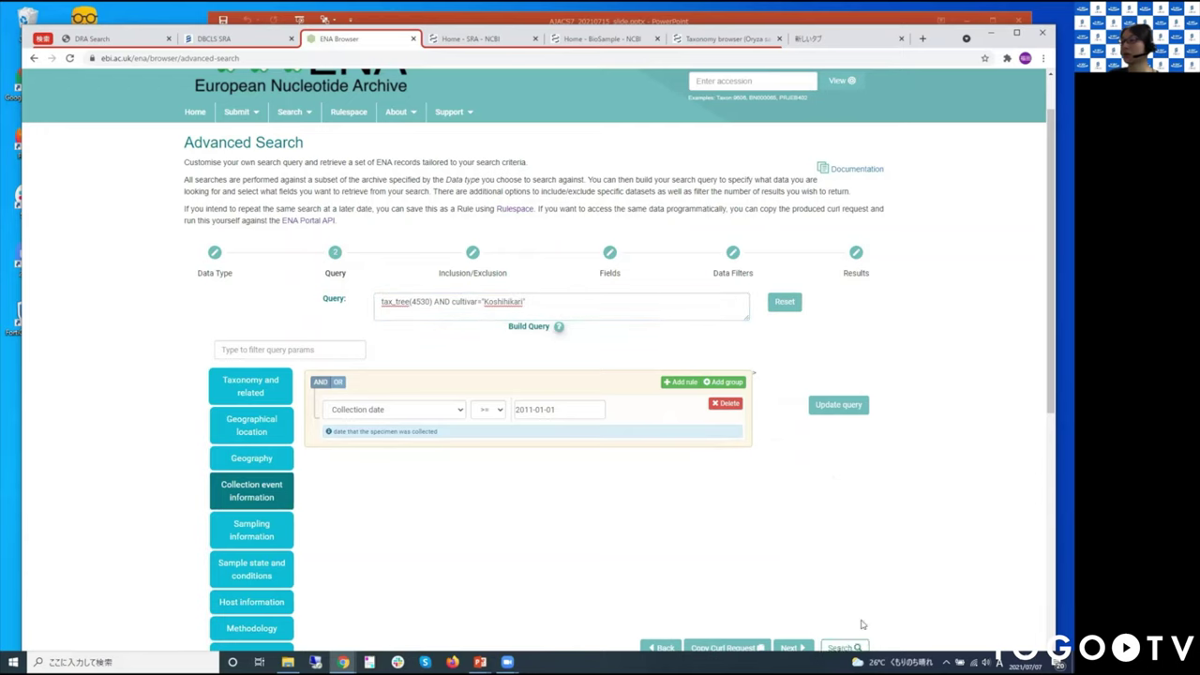
scroll(929, 543, "down", 1)
left_click(844, 647)
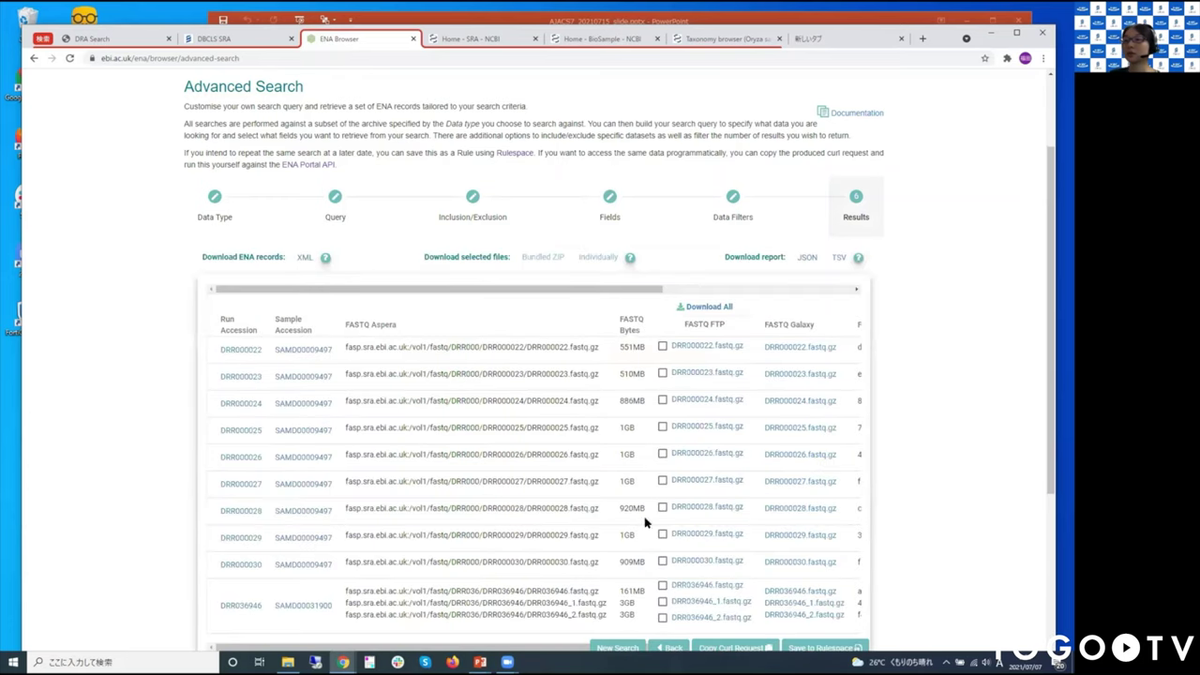
- Examine the broader search's result total and its Collection Date, Tissue Type and Country columns
scroll(787, 419, "down", 1)
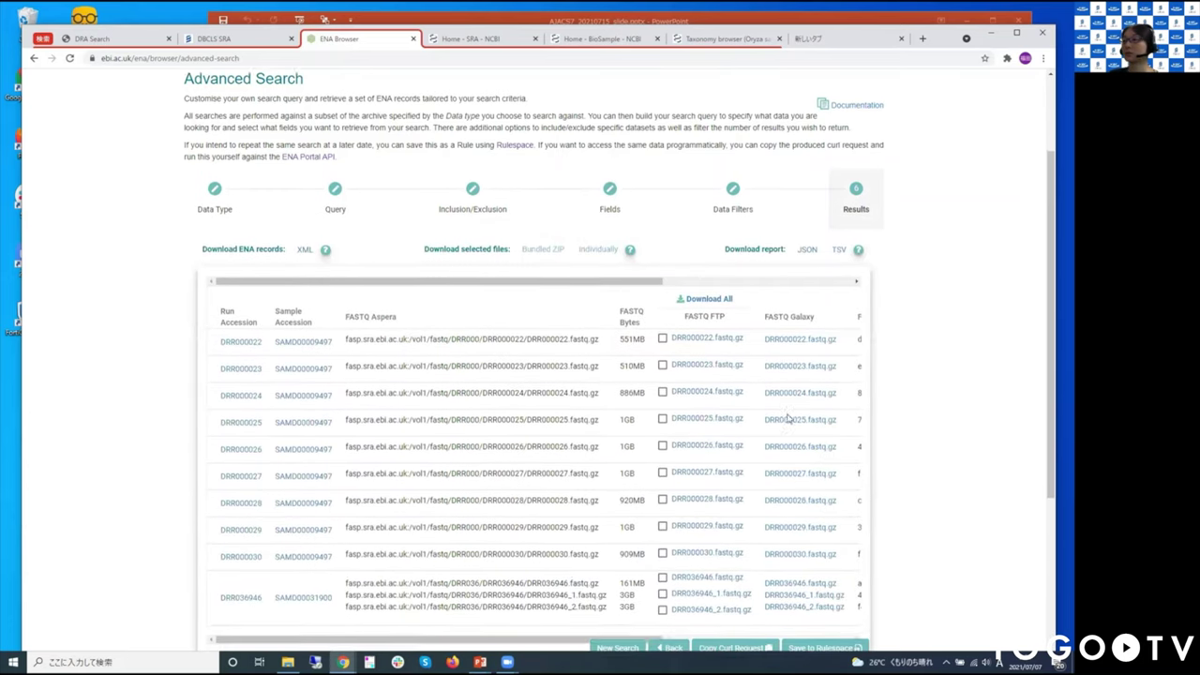
scroll(787, 419, "down", 2)
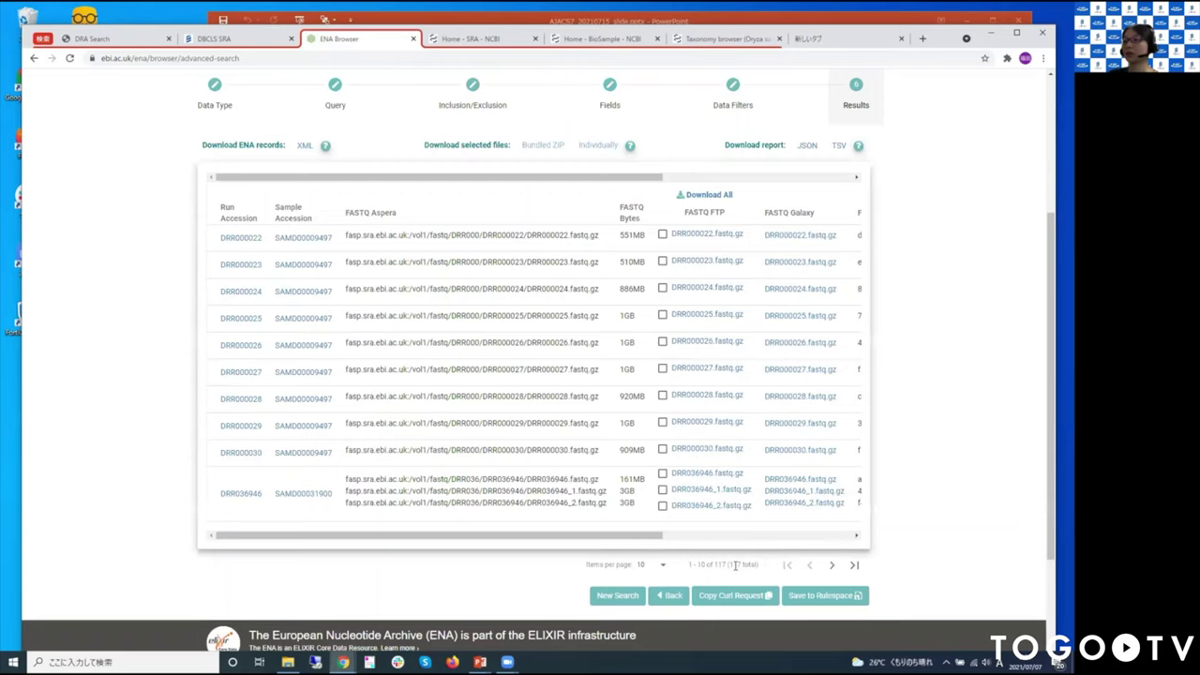
scroll(895, 421, "up", 1)
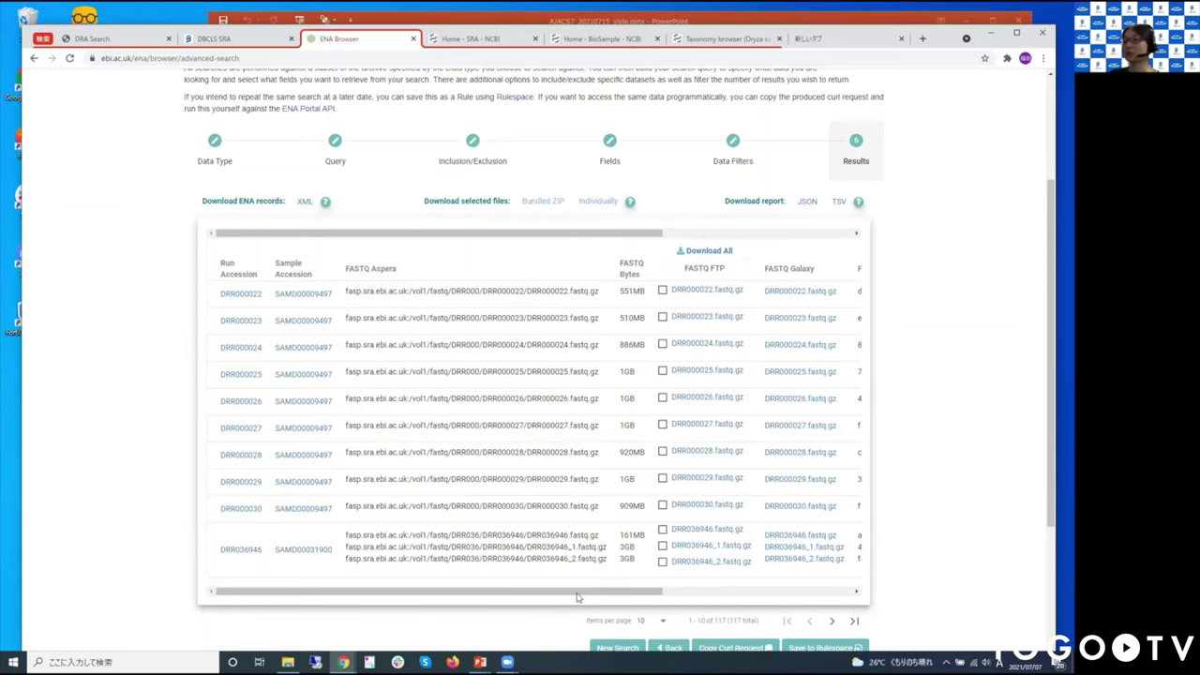
left_click_drag(582, 595, 837, 595)
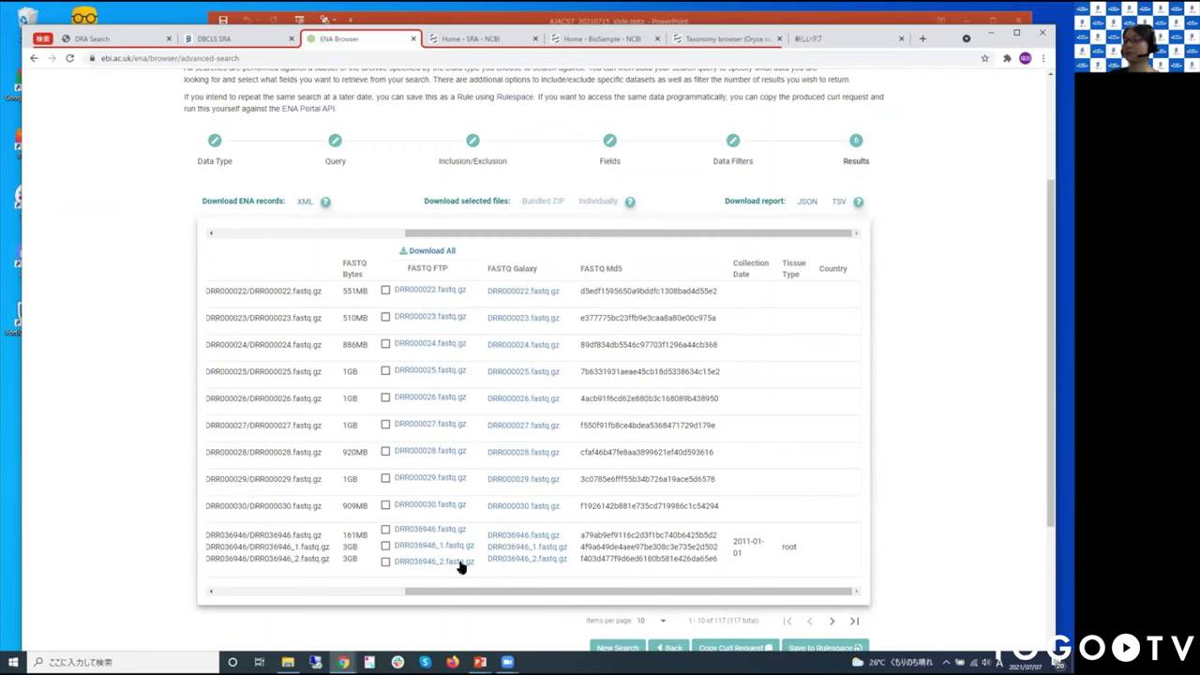
left_click_drag(467, 592, 345, 591)
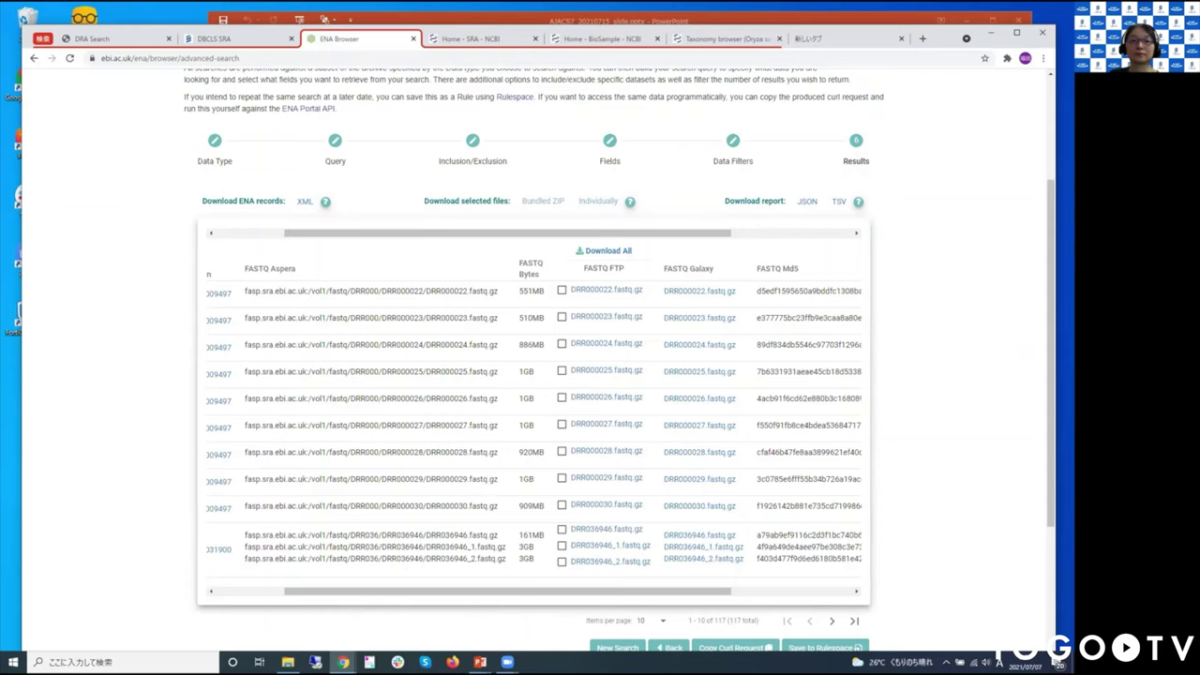
- Switch to the NCBI SRA page and search for the run accession DRR148118
key("alt+Tab")
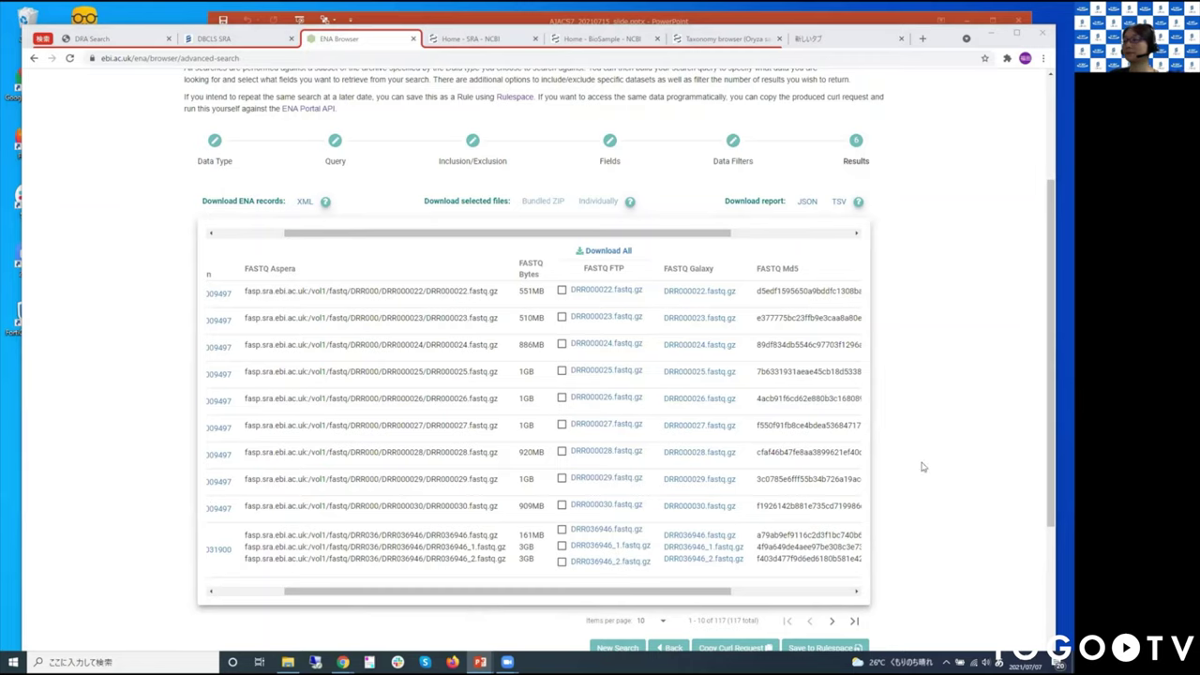
key("ctrl+Tab")
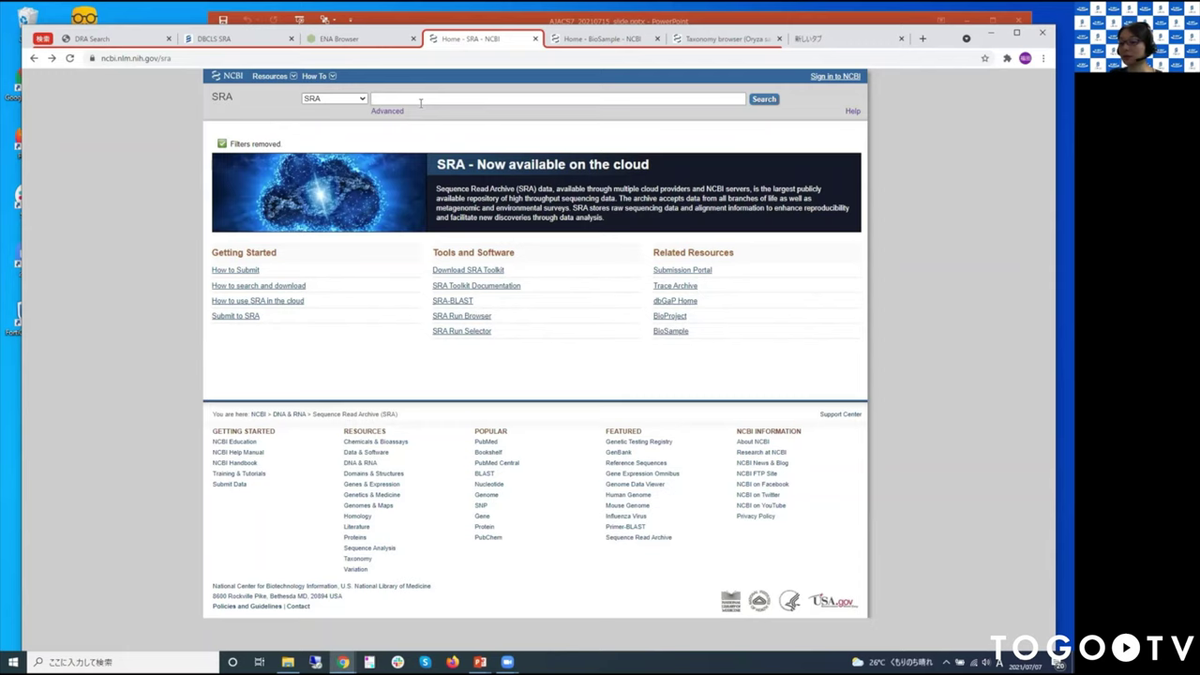
type("DRR")
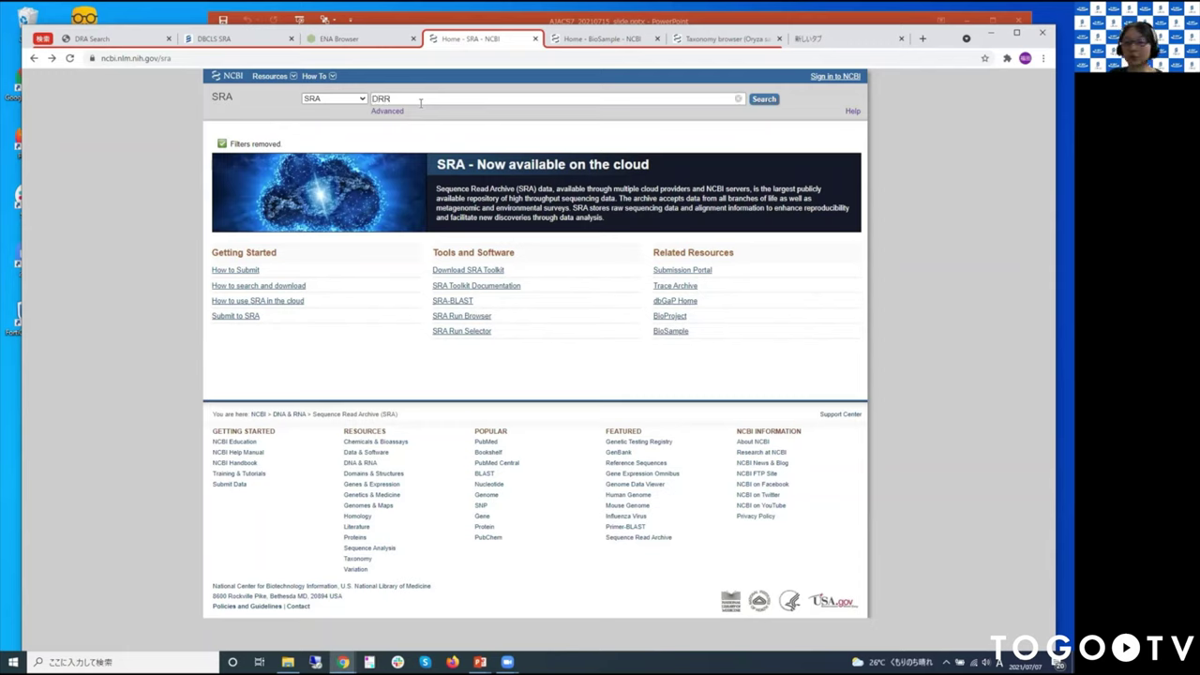
type("148118")
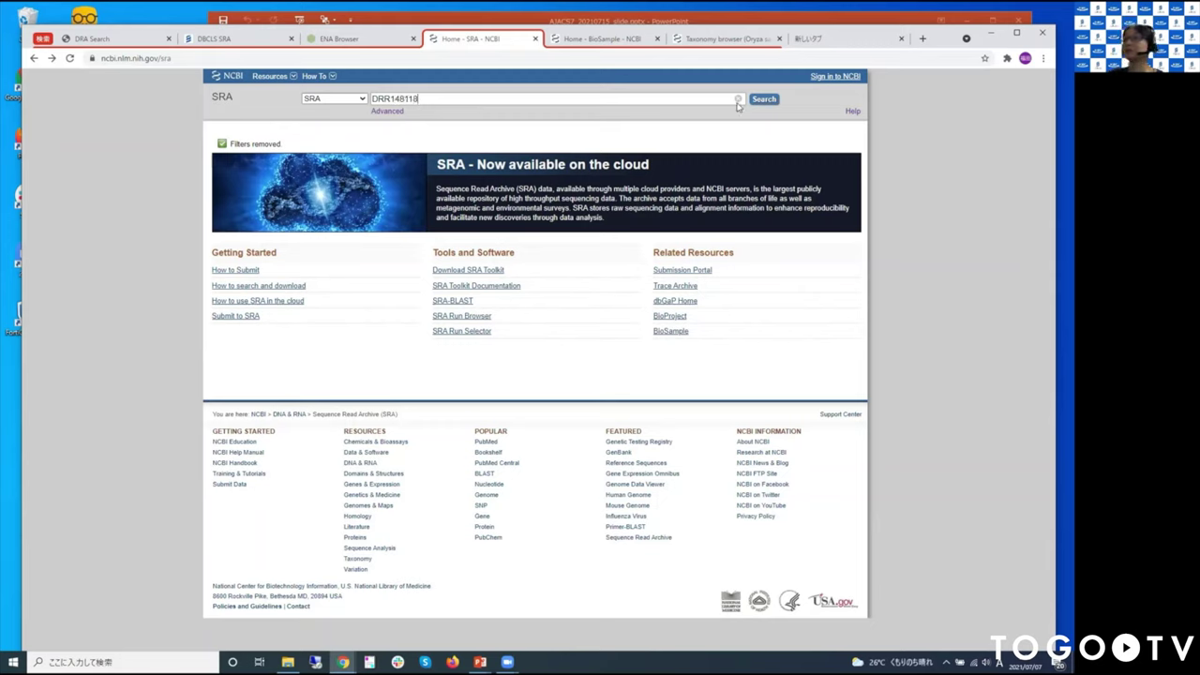
left_click(764, 98)
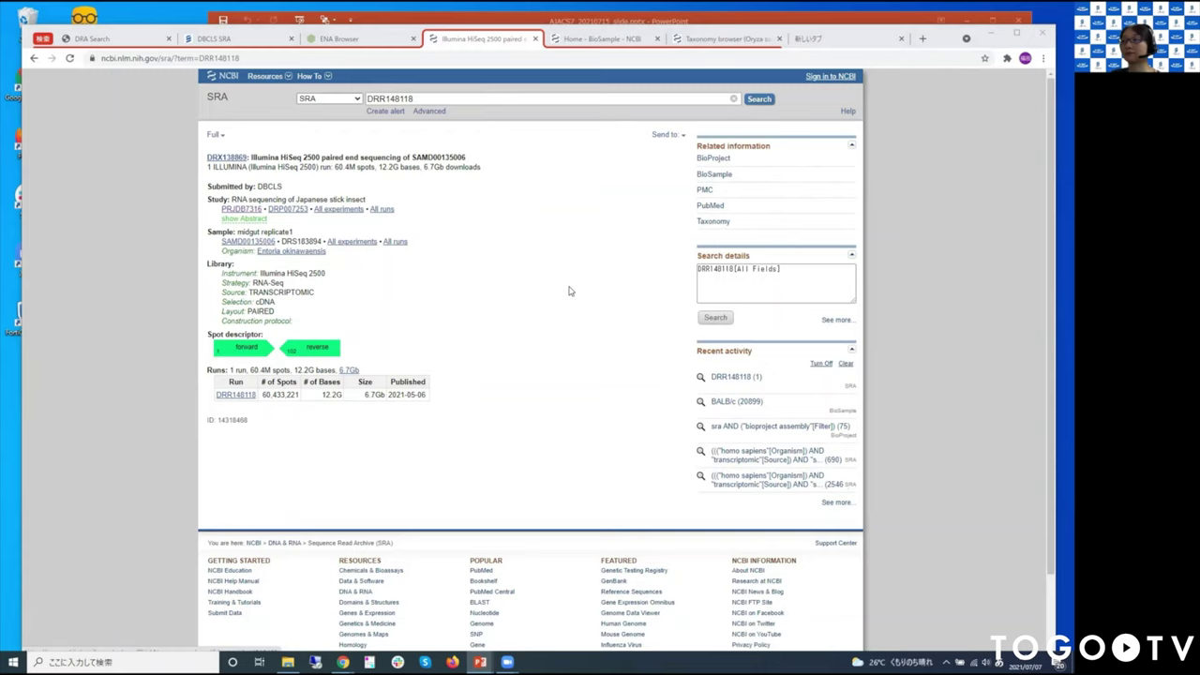
left_click(555, 313)
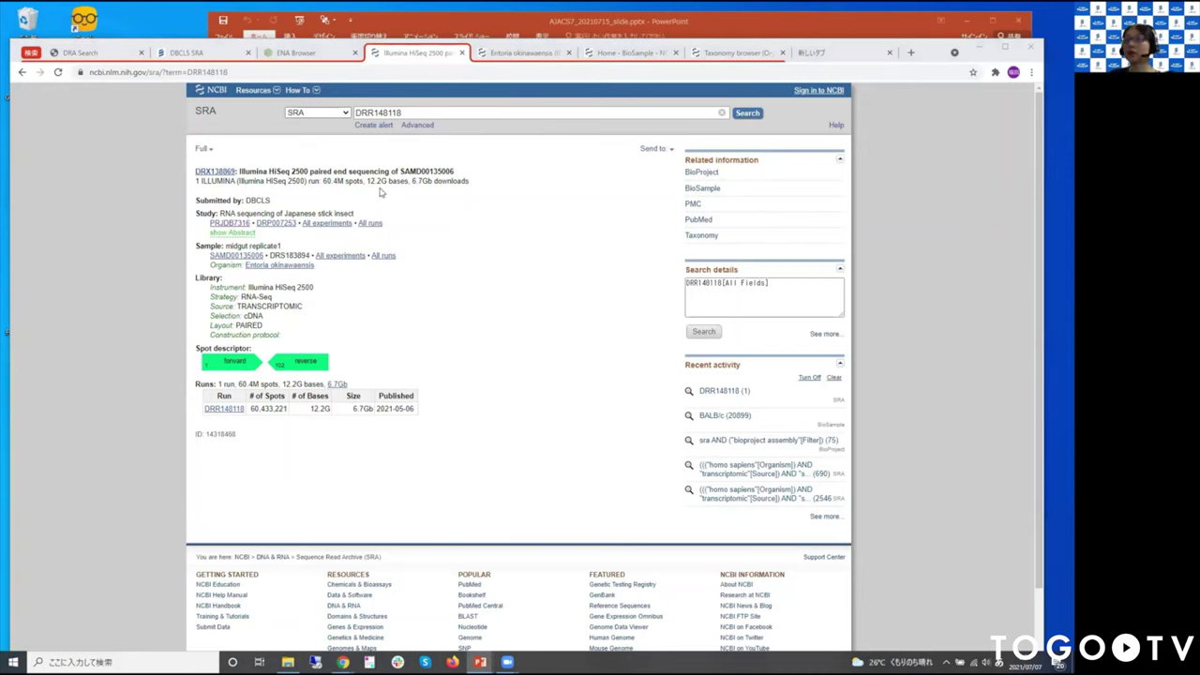
- Return to the SRA home page and search for covid-19 OR sars-cov-2 OR (2019 AND ncov)
left_click(210, 116)
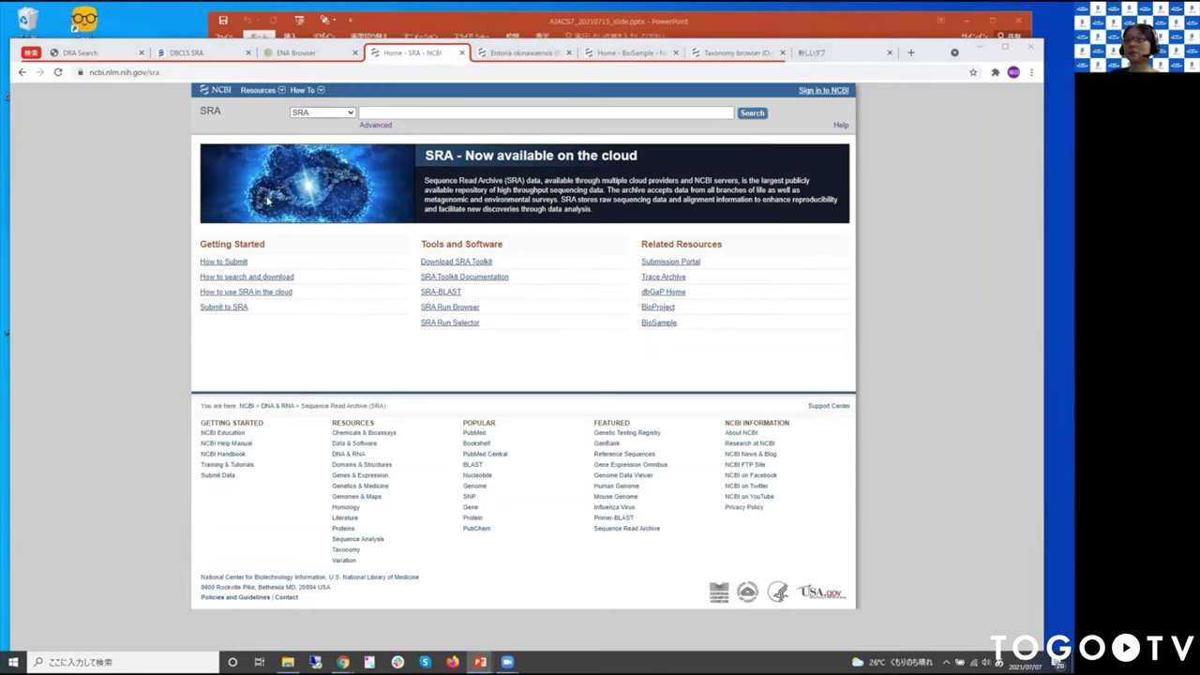
left_click(404, 111)
type("covid-19 OR sars-cov-2 OR (2019 AND ncov)")
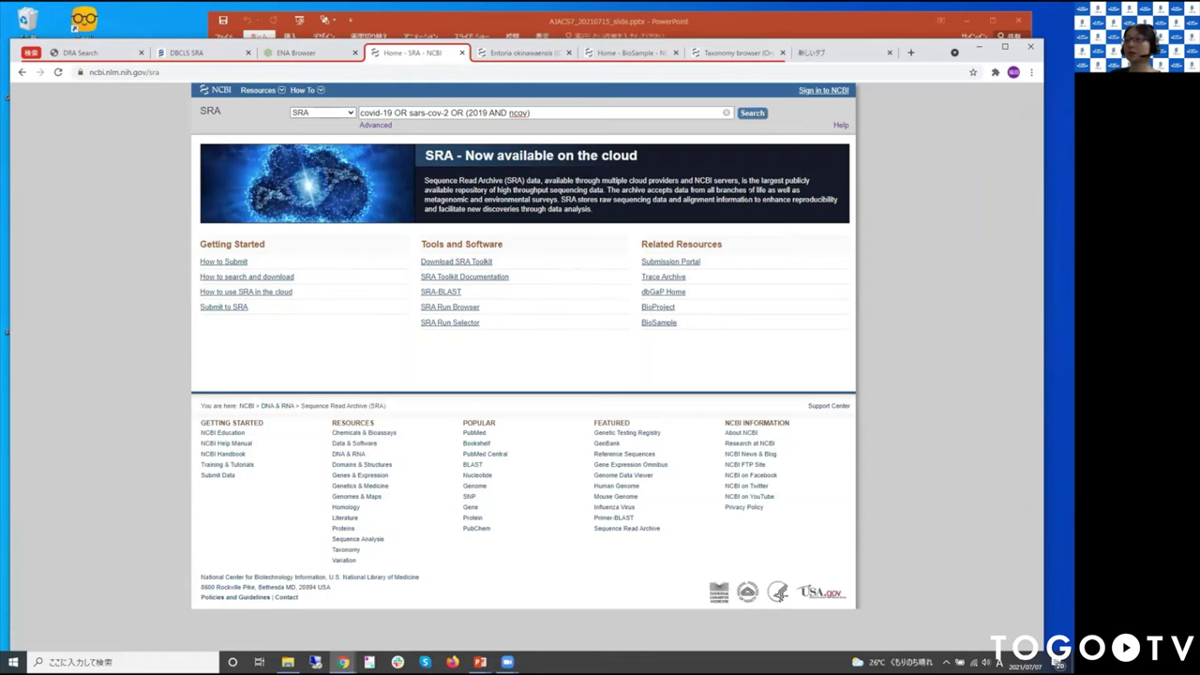
left_click(747, 116)
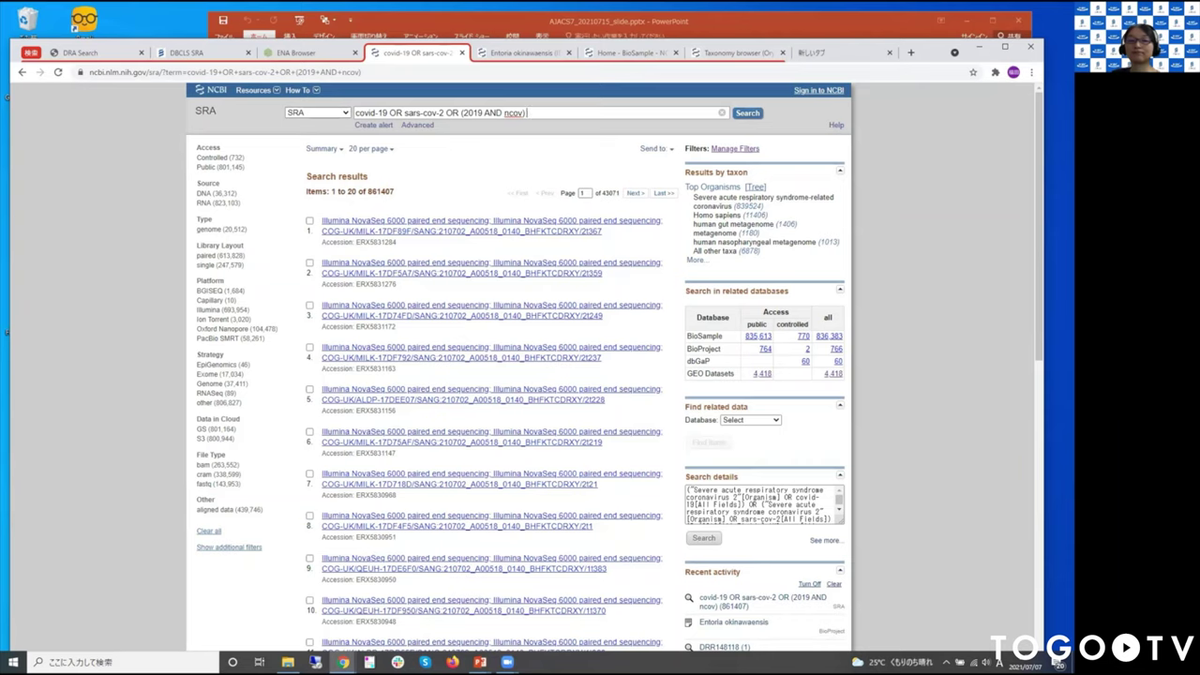
left_click(480, 662)
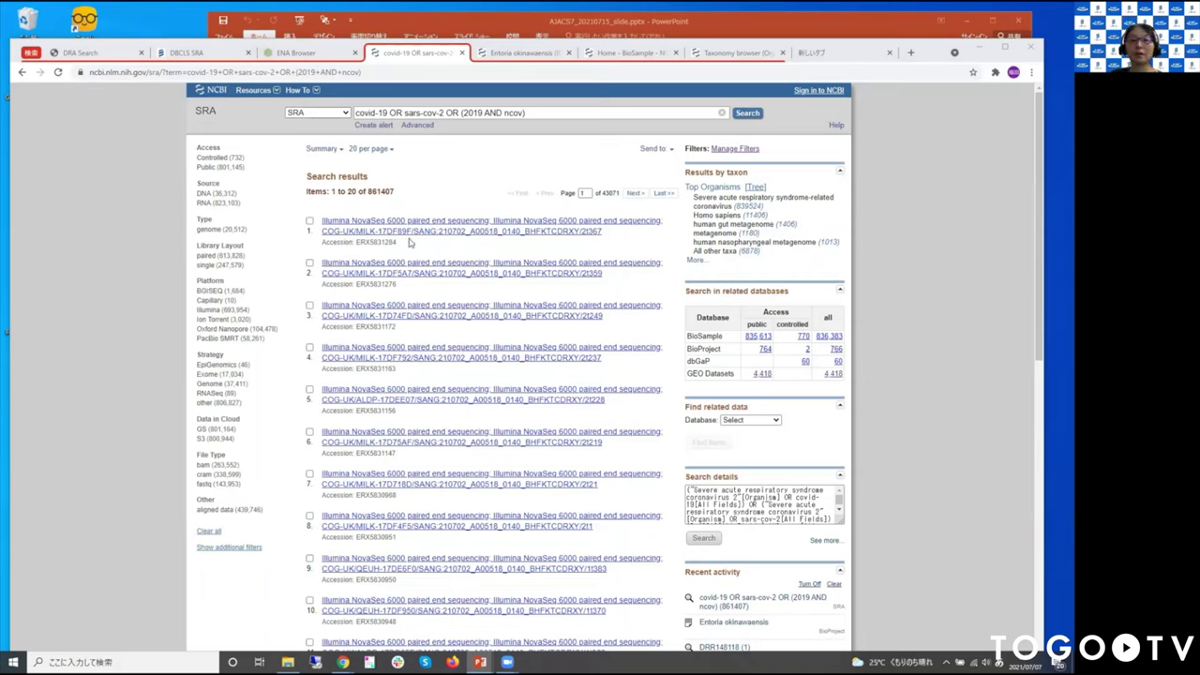
- Open the SRA Advanced Search Builder and set the first condition to Organism "homo sapiens", picked from the index list
left_click(419, 129)
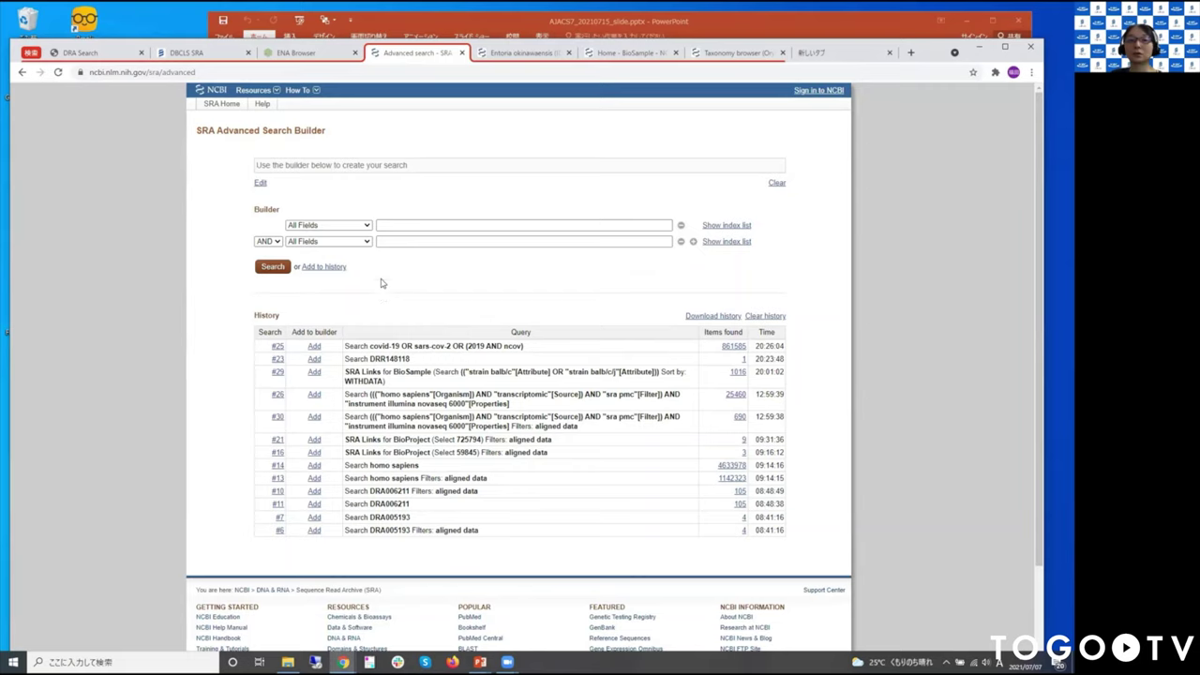
left_click(368, 226)
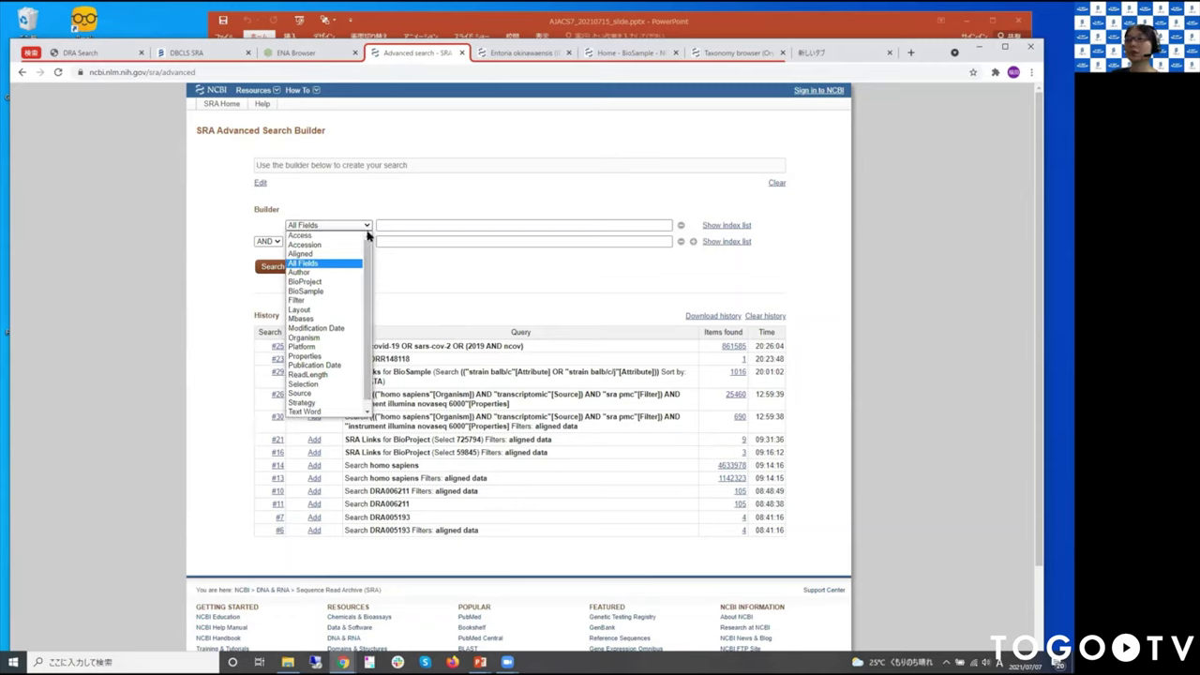
left_click_drag(371, 271, 372, 307)
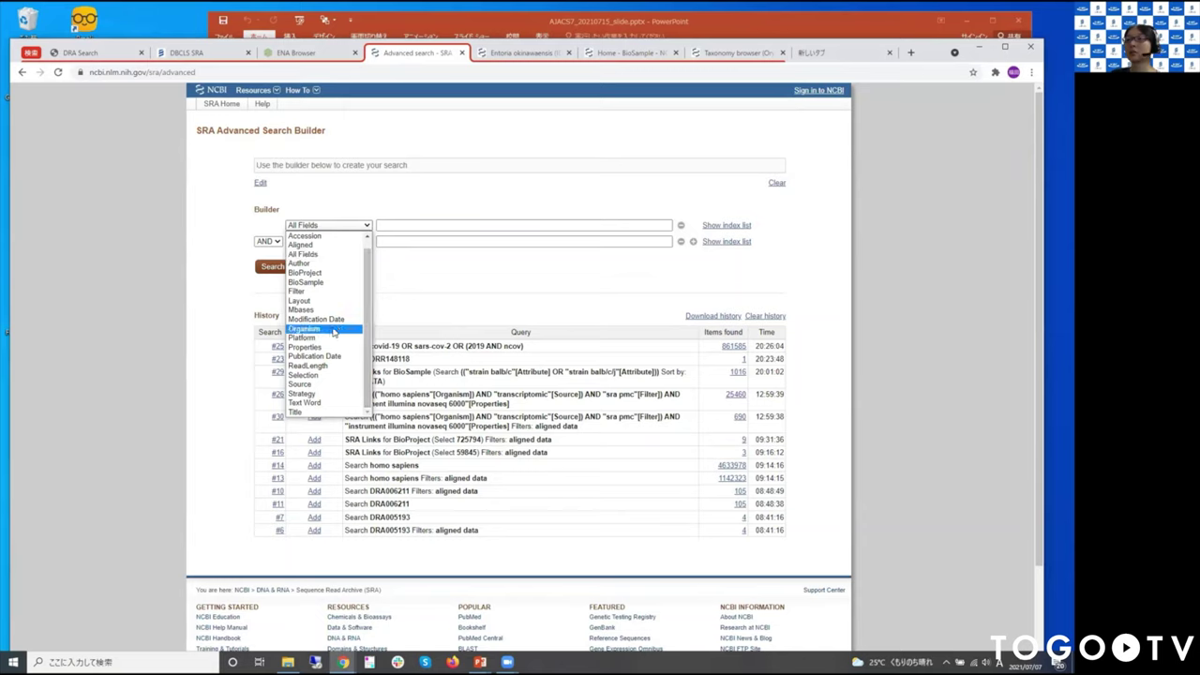
left_click(334, 332)
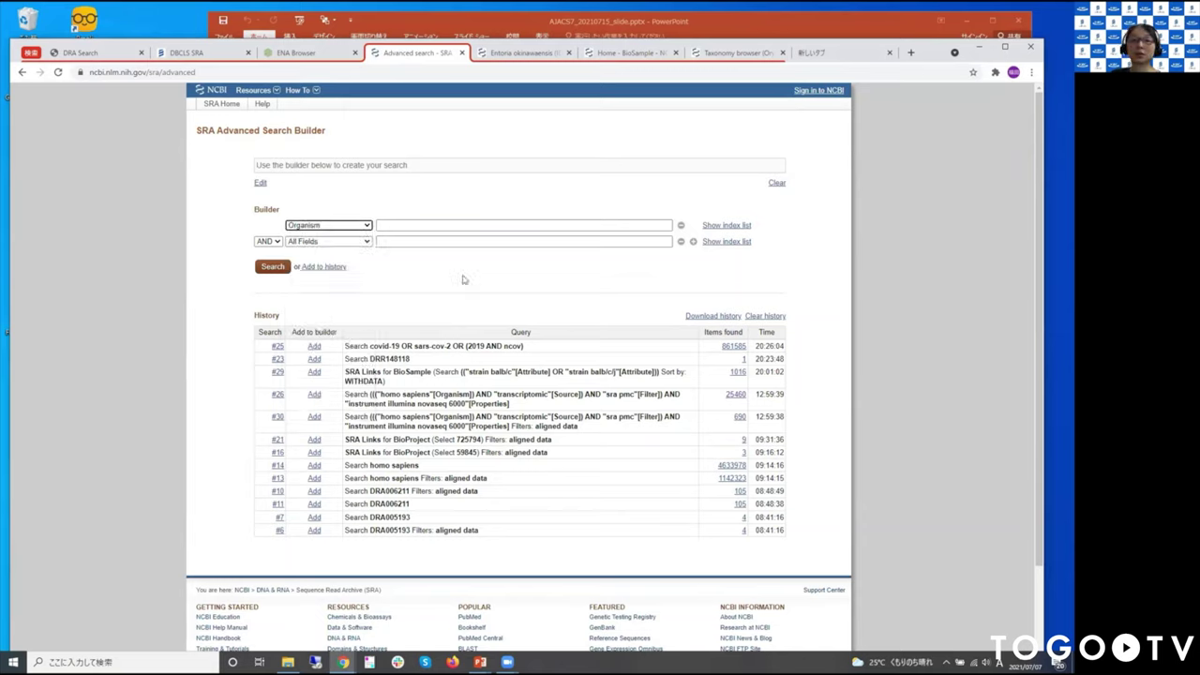
left_click(445, 225)
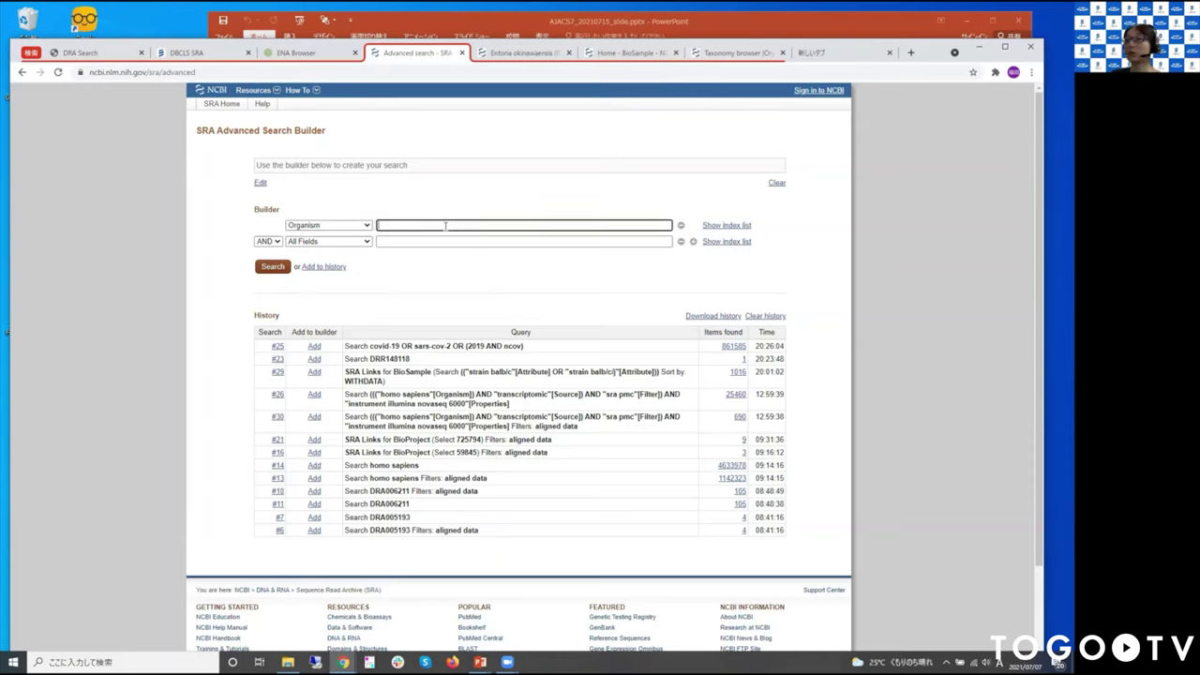
type("Homo sapiens")
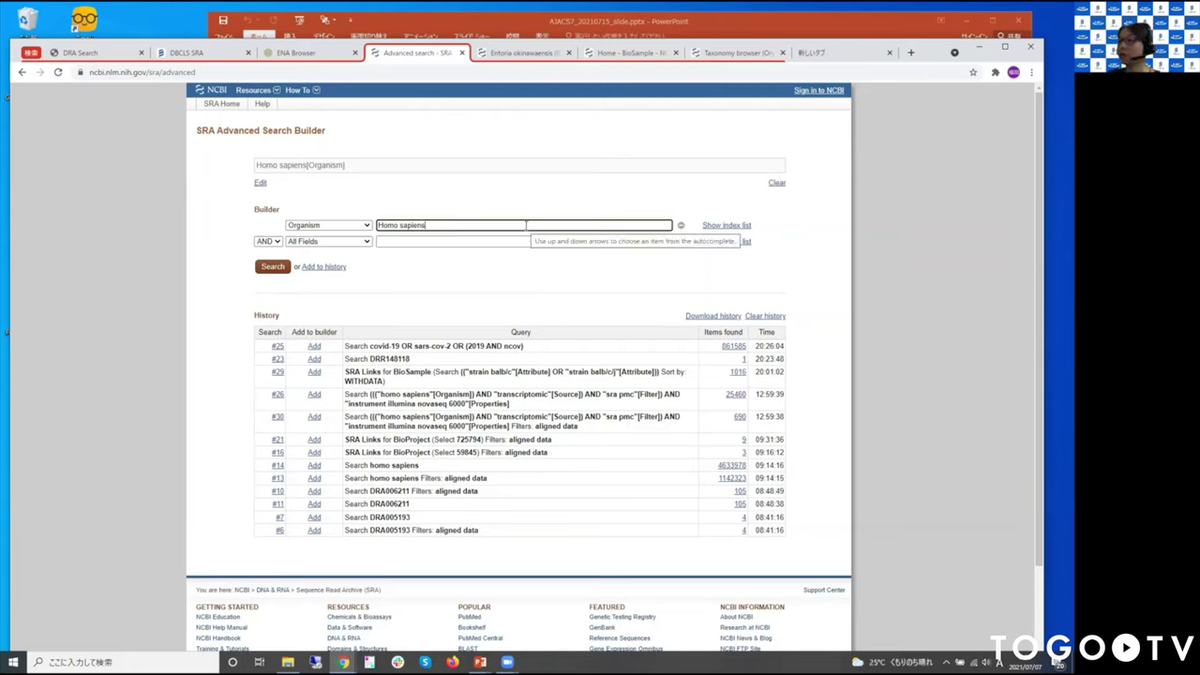
key("BackSpace")
key("BackSpace")
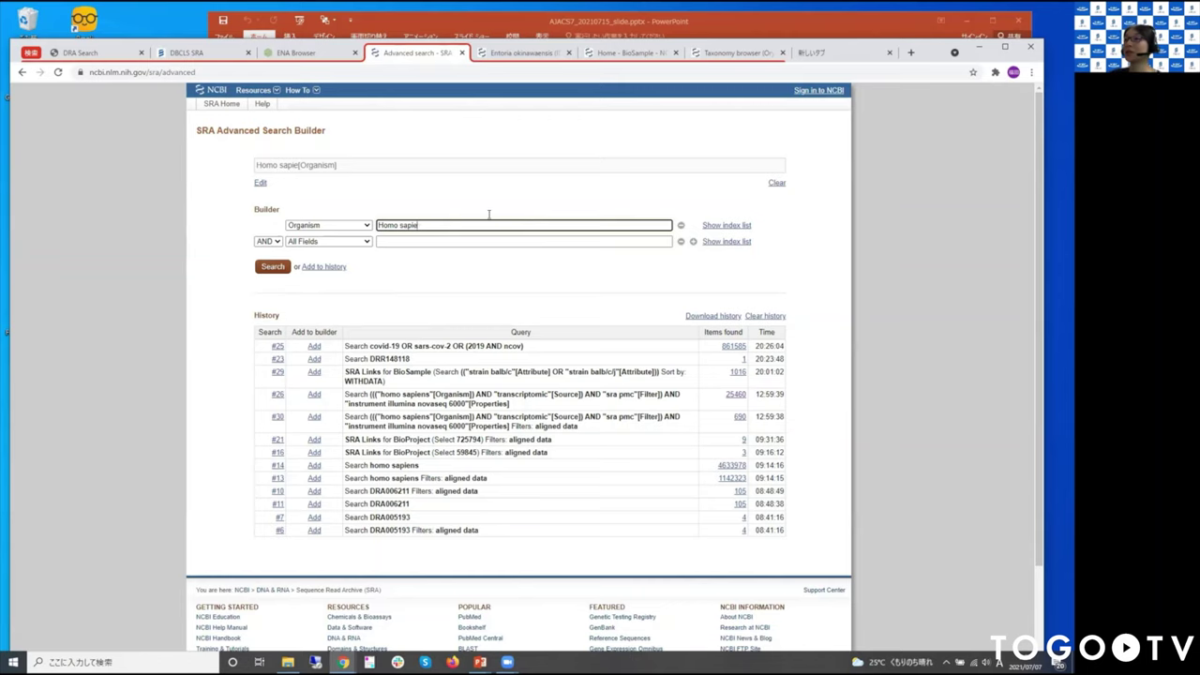
left_click(726, 226)
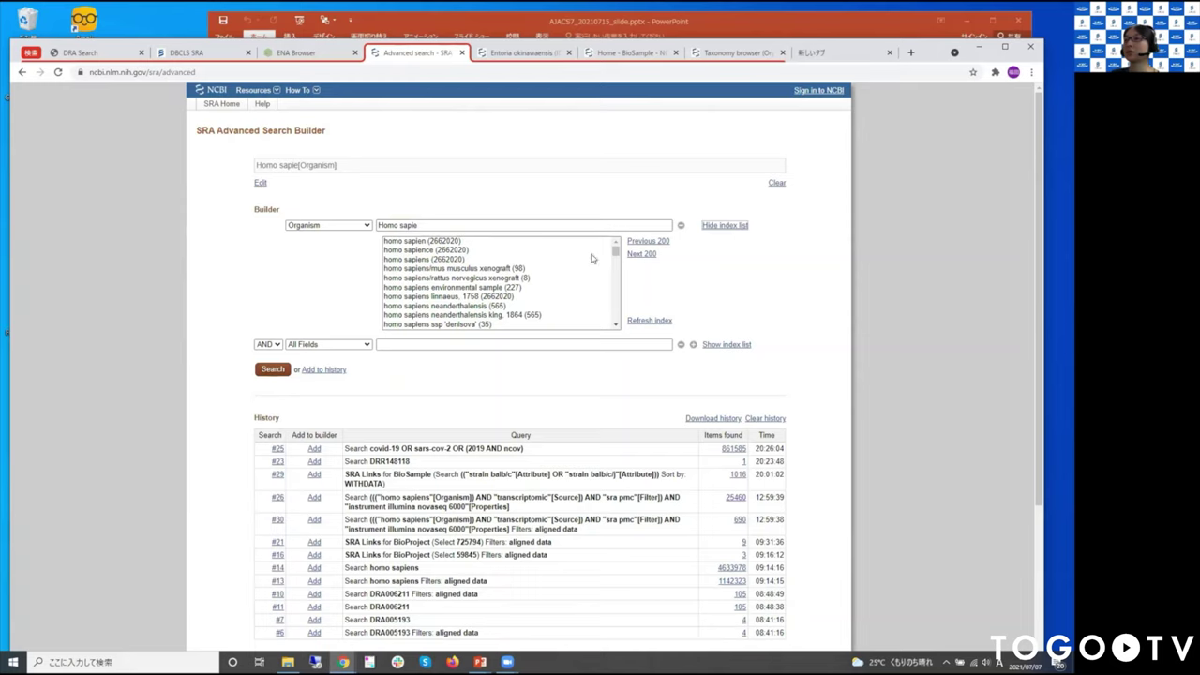
left_click(424, 261)
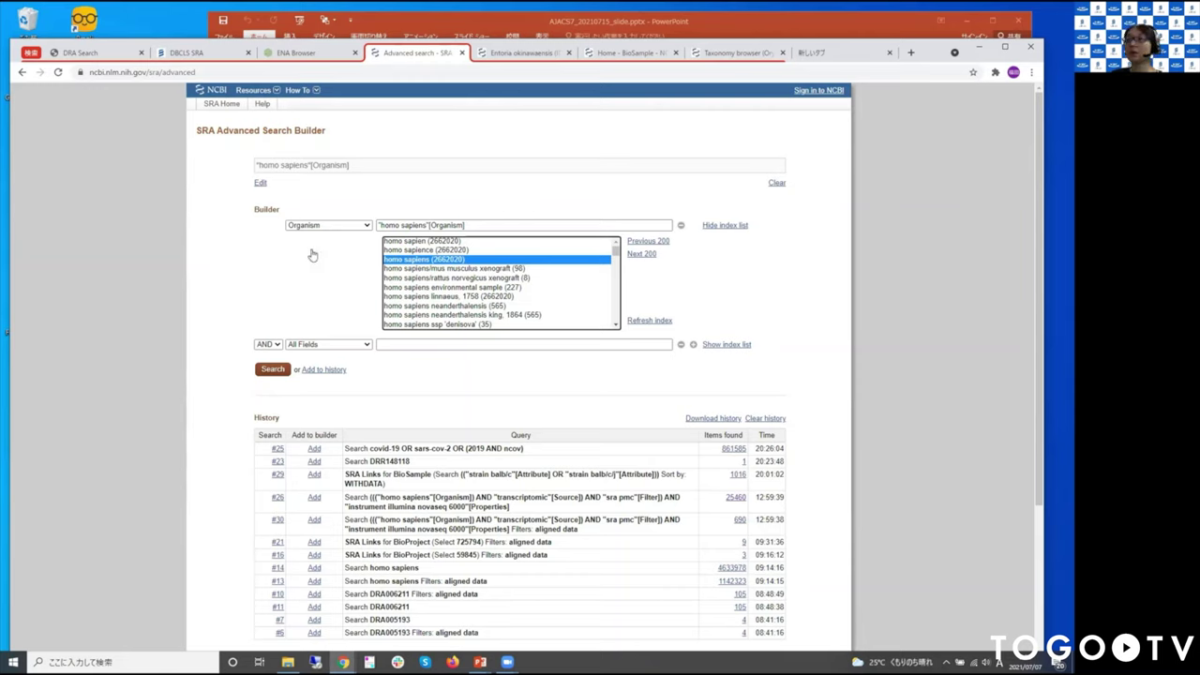
- Join the second condition with AND and set its field to Publication Date
left_click(274, 347)
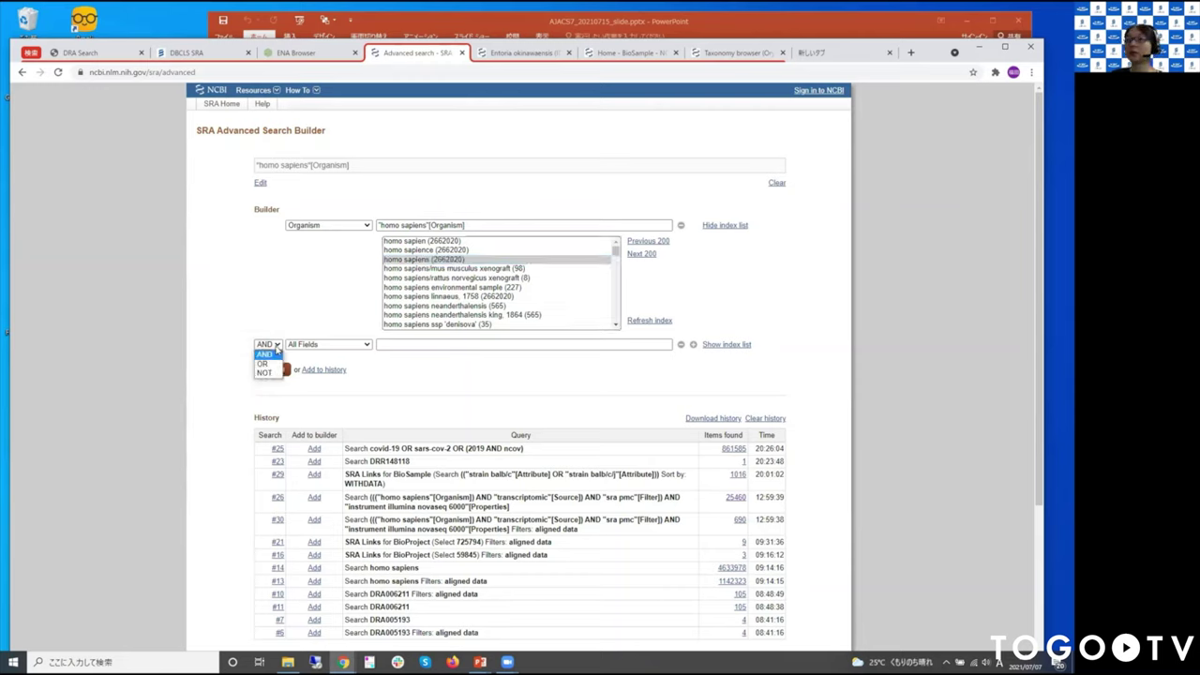
left_click(272, 353)
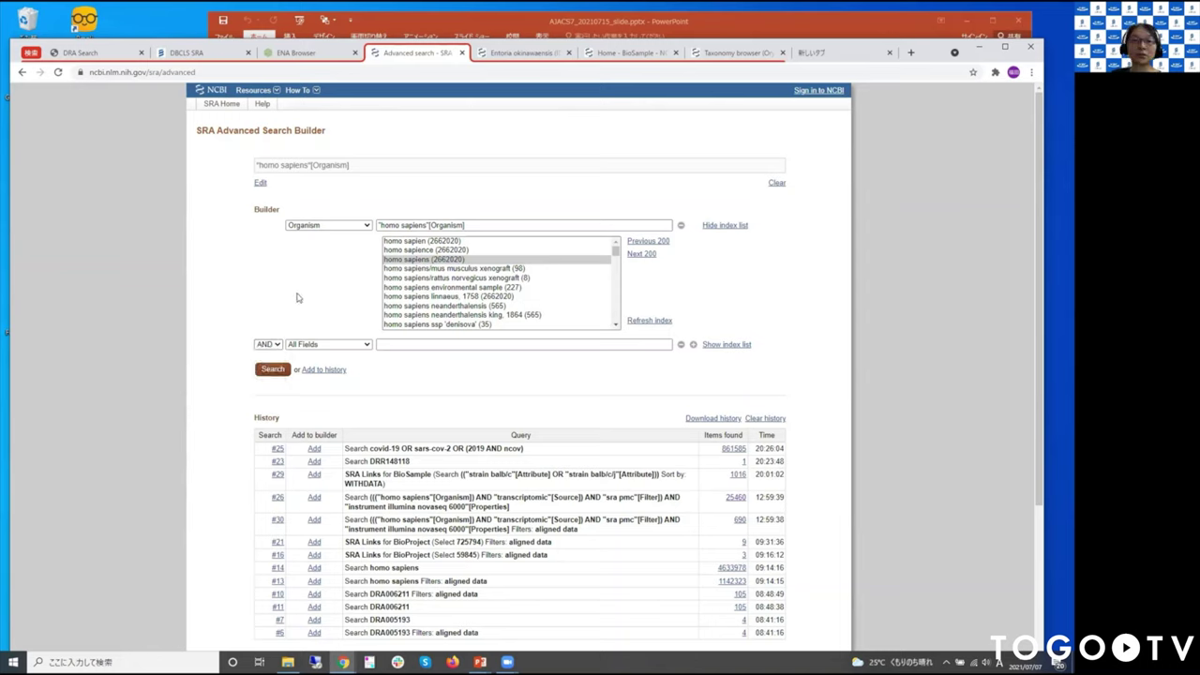
left_click(366, 346)
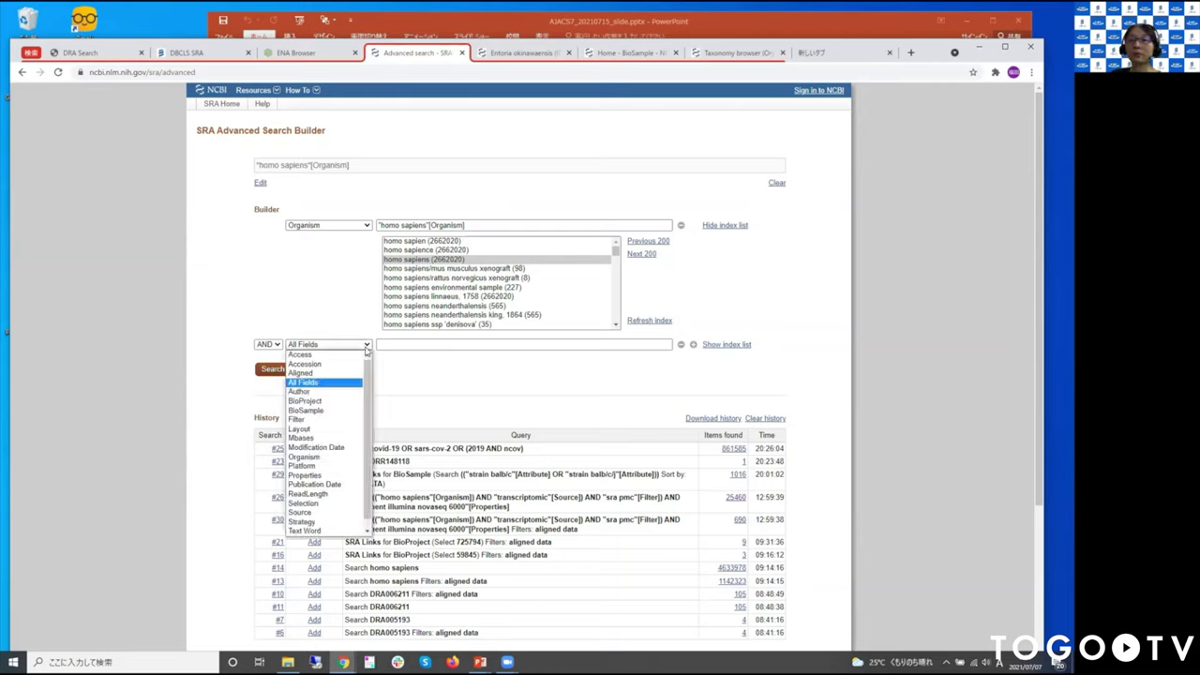
left_click(341, 484)
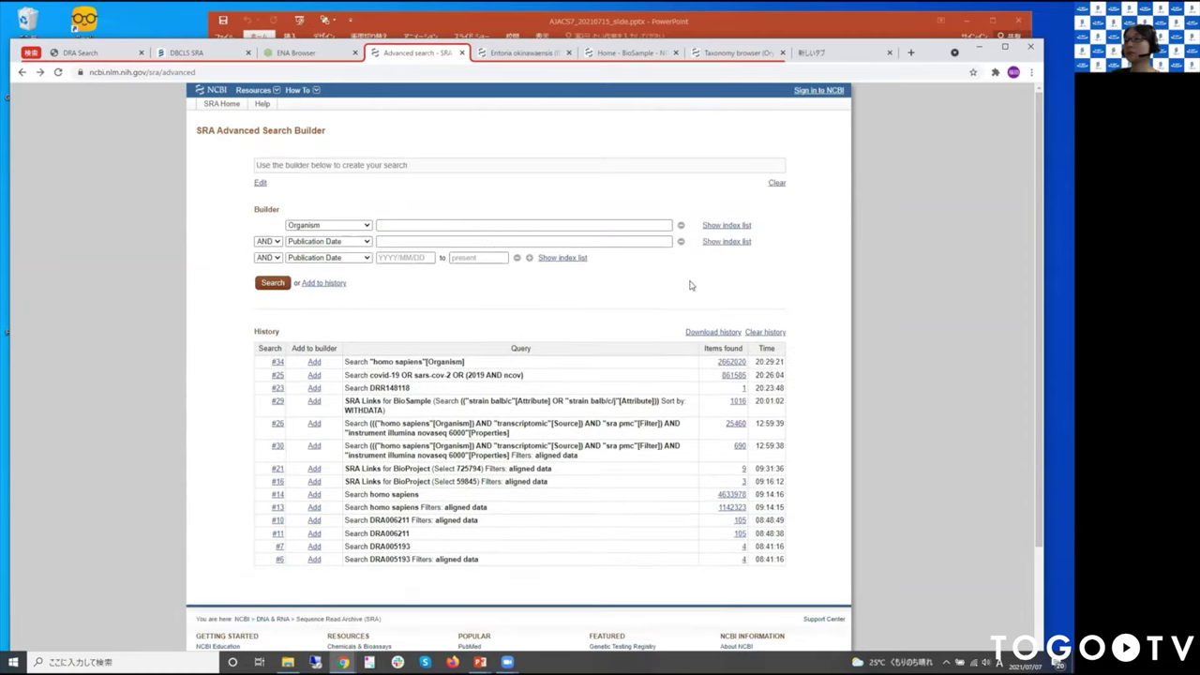
- Set the third condition's field to Source and pick transcriptomic from its index list
left_click(353, 261)
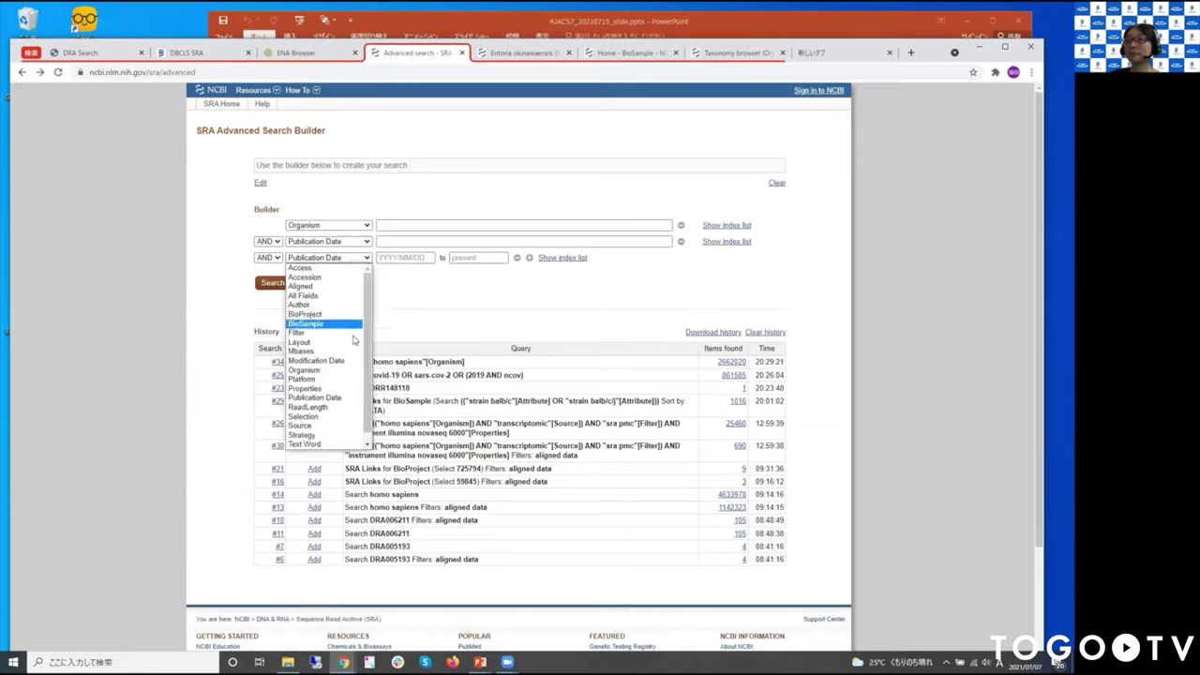
left_click(321, 426)
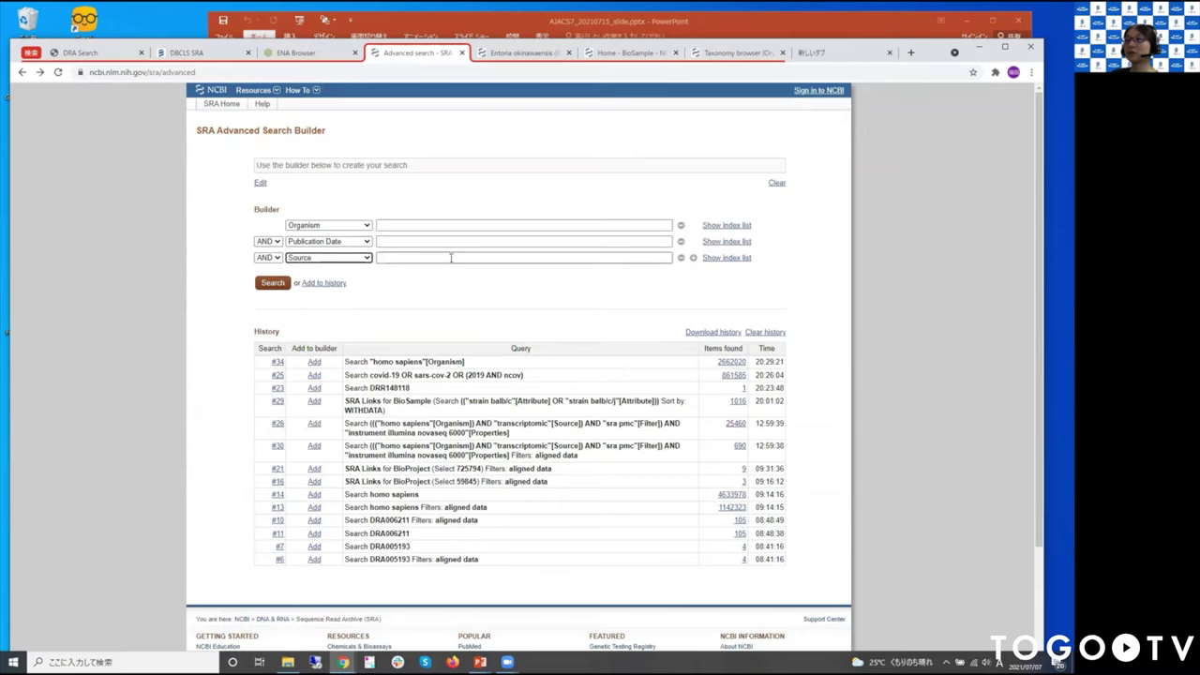
left_click(494, 259)
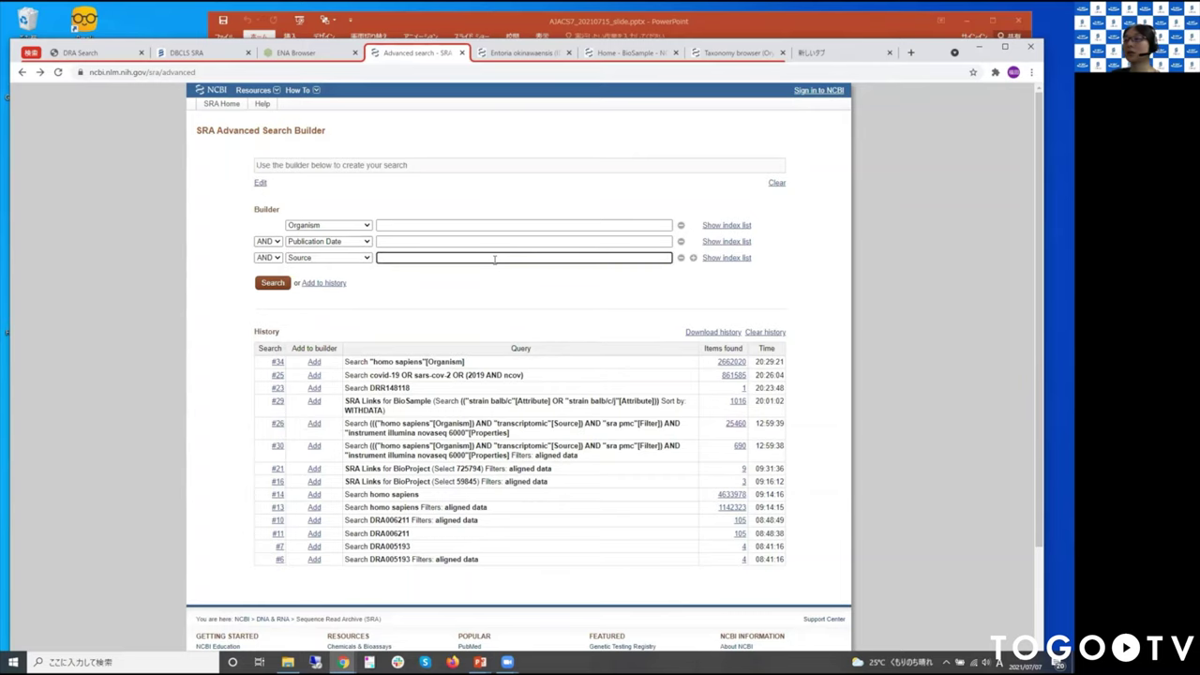
left_click(727, 259)
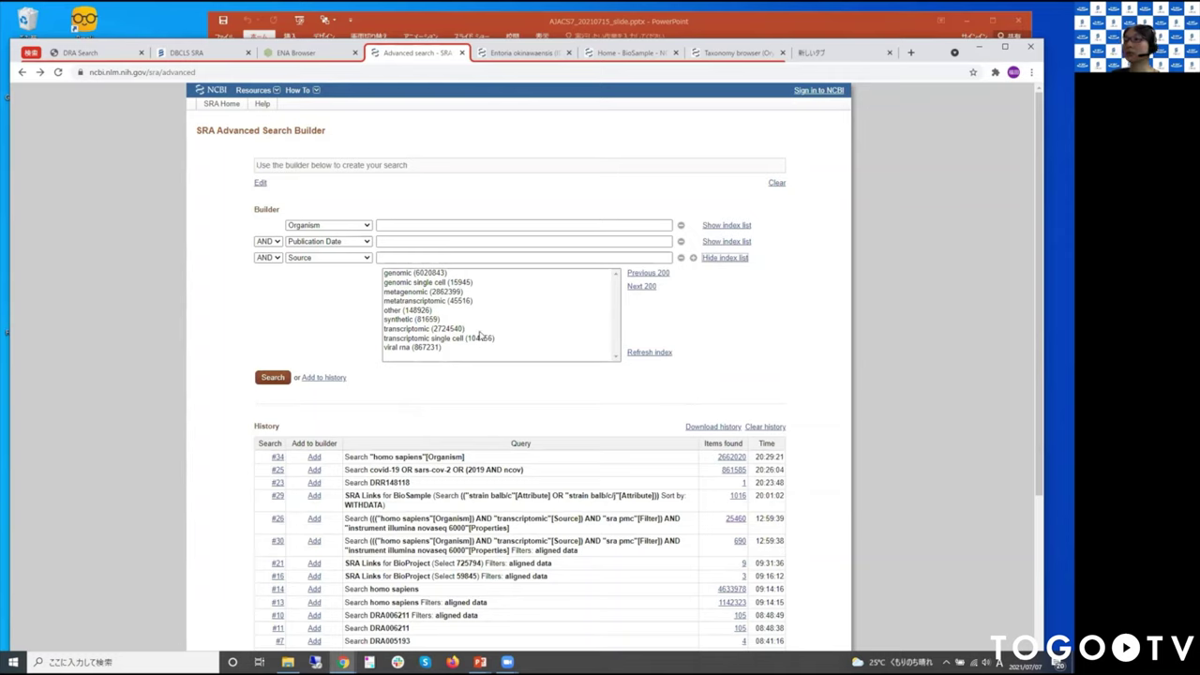
left_click(401, 329)
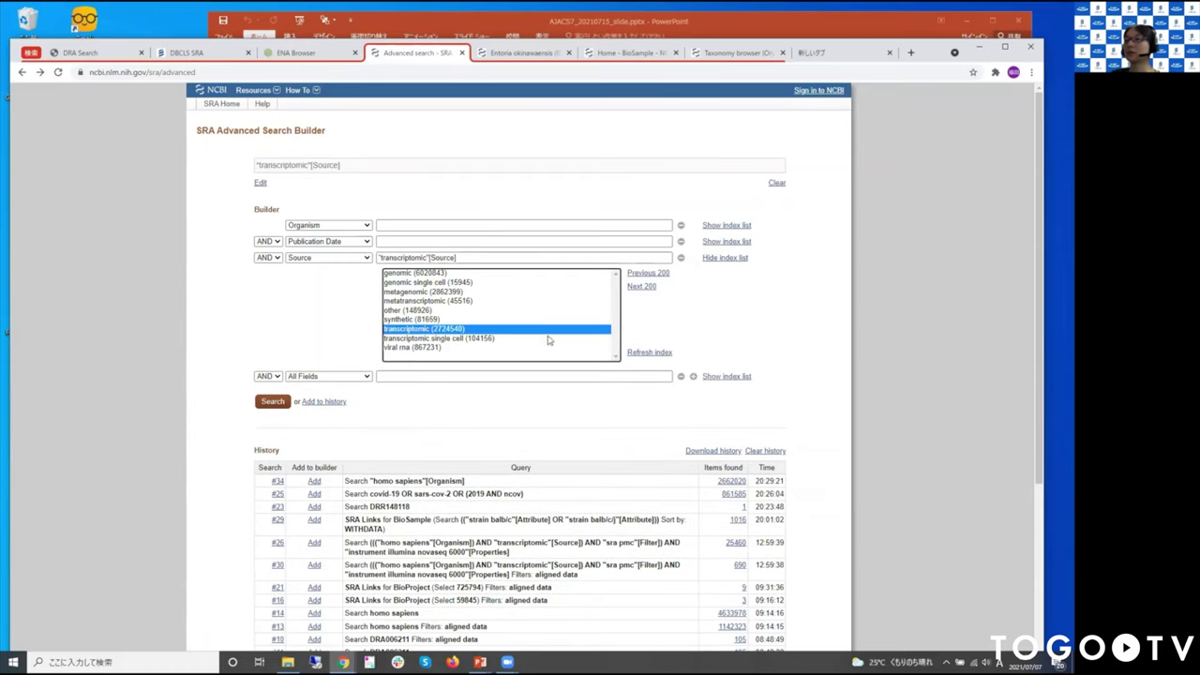
left_click(352, 305)
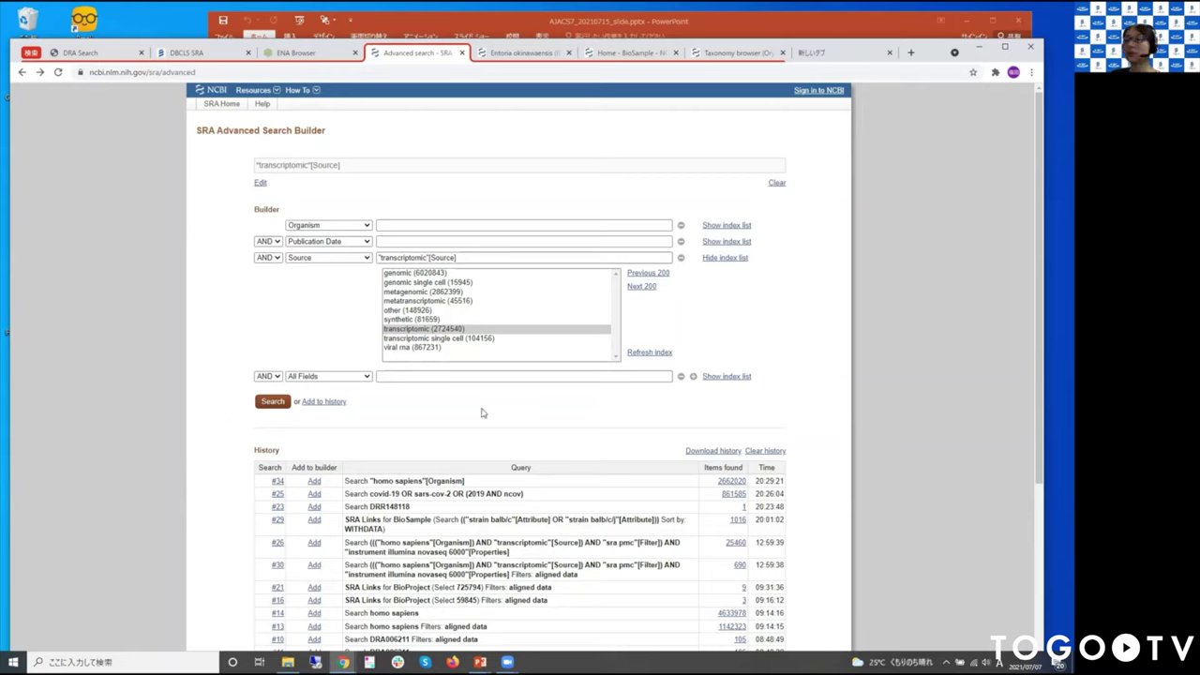
- Add a Filter condition with the term sra pmc and show its index list
left_click(363, 378)
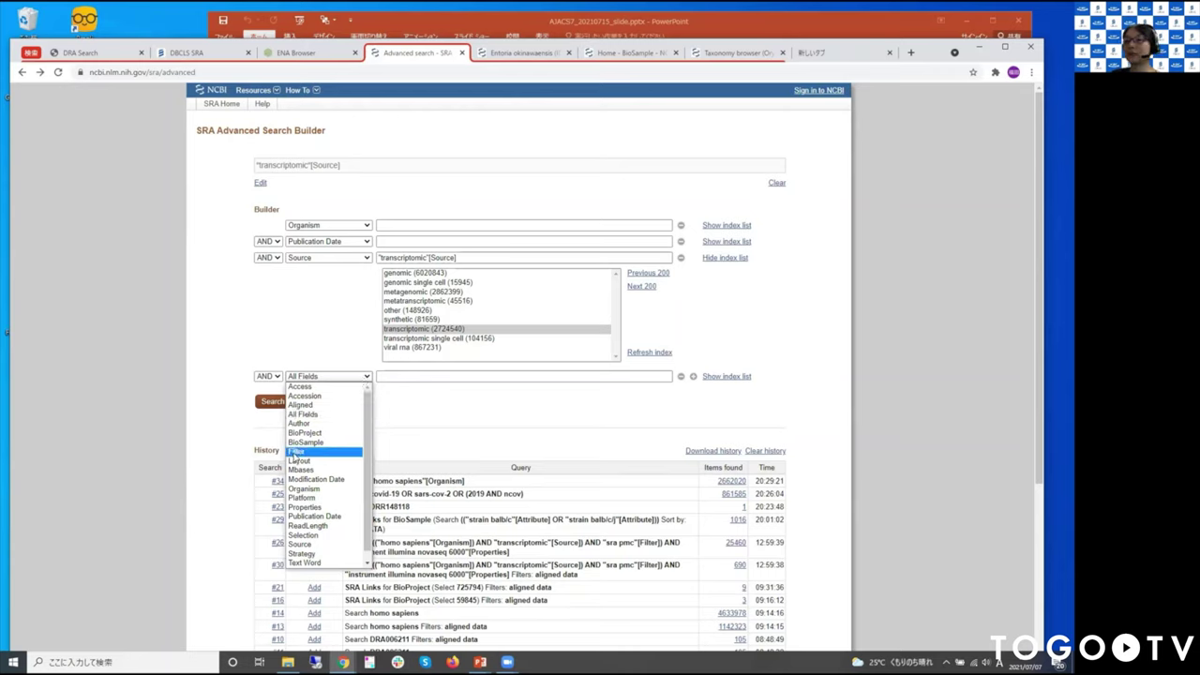
left_click(296, 451)
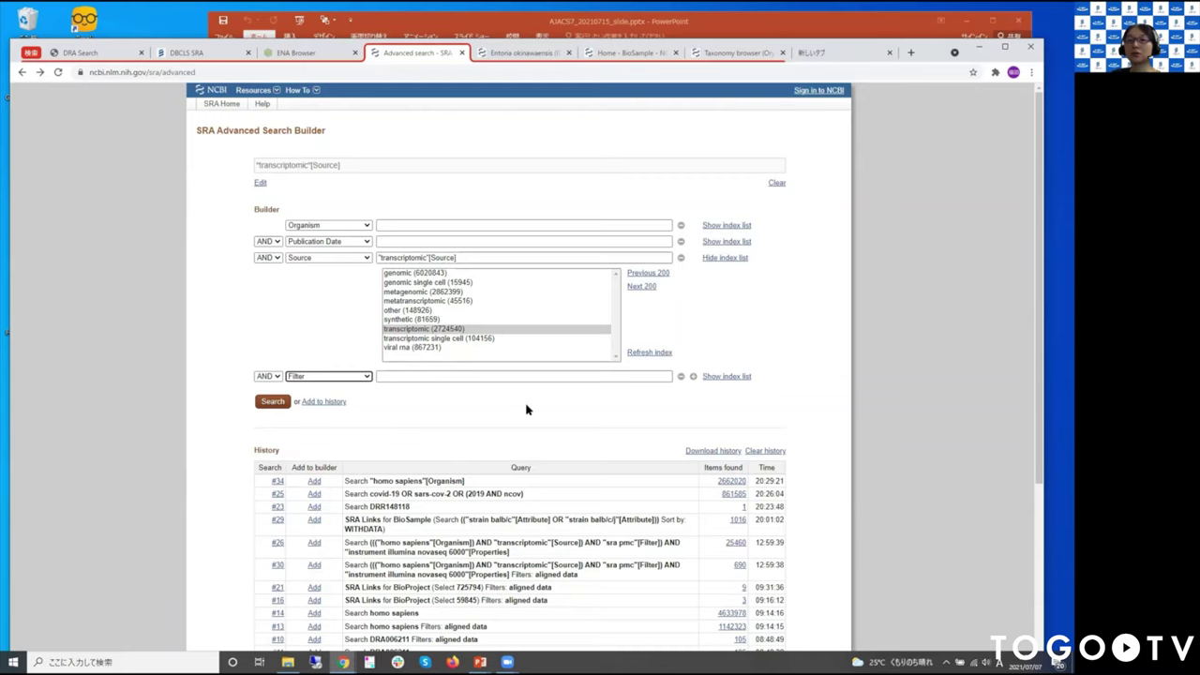
left_click(399, 377)
type("s")
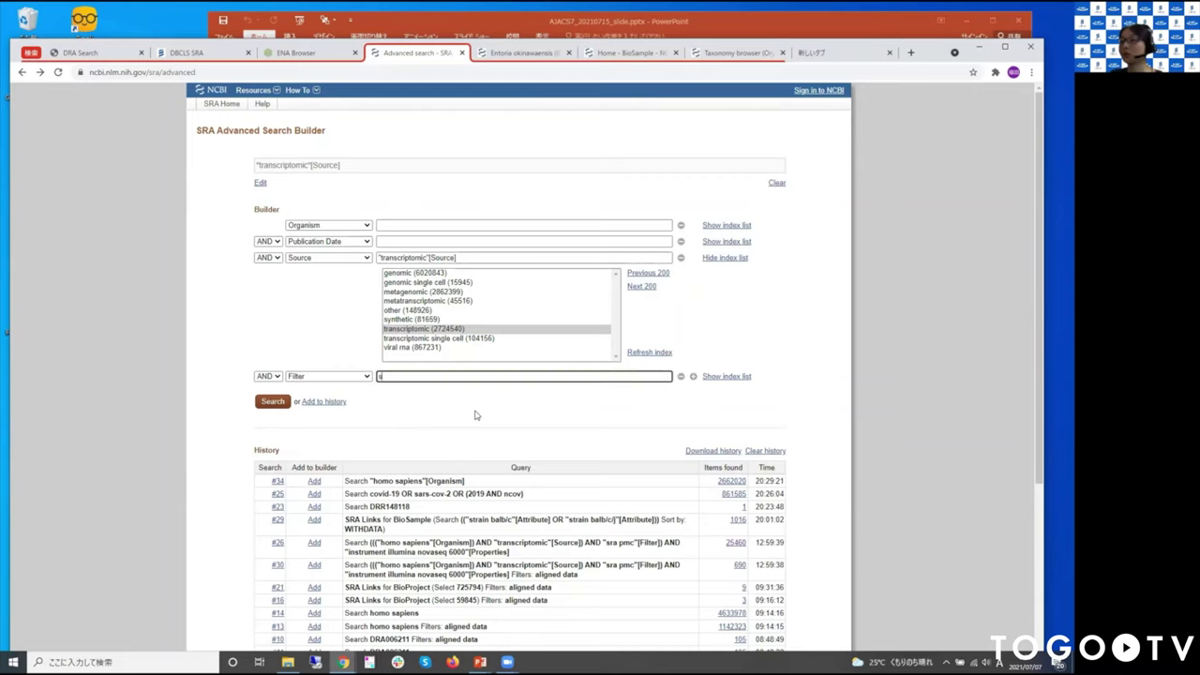
type("ra pmc")
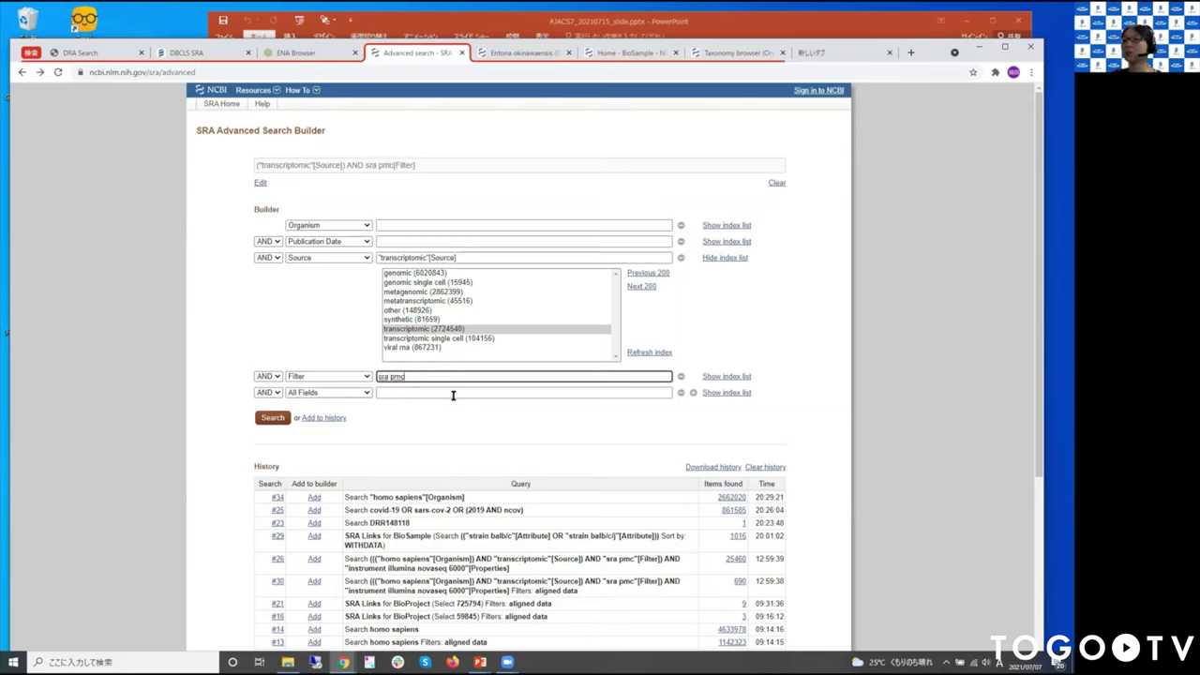
left_click(734, 376)
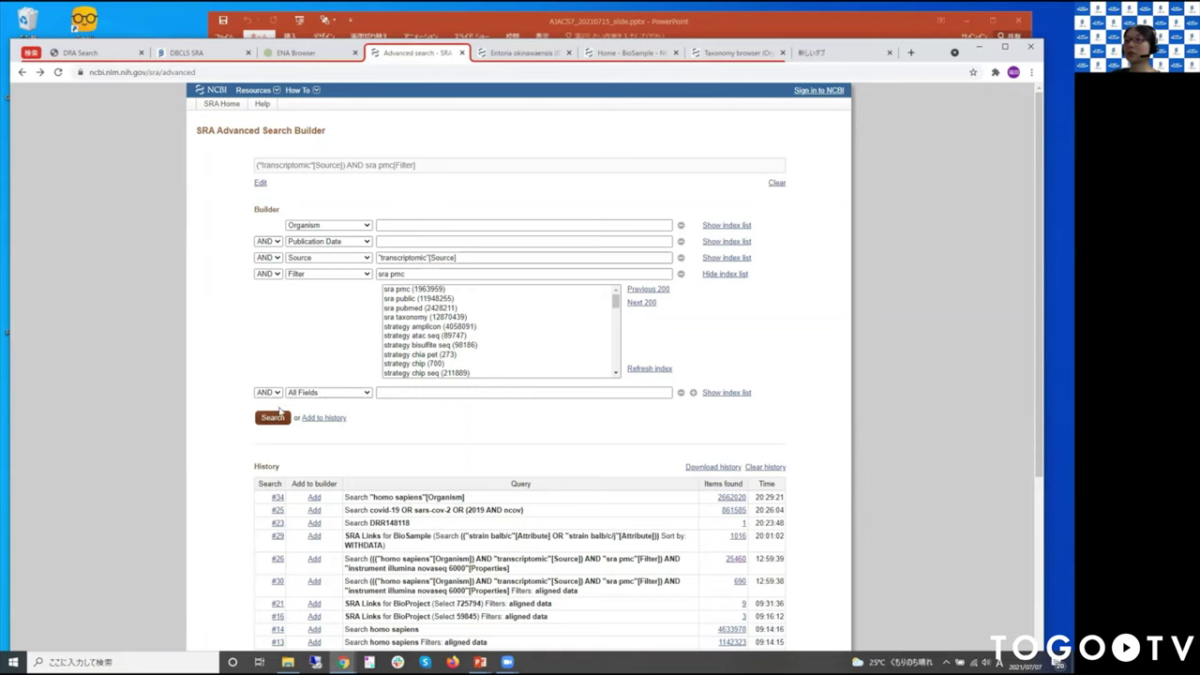
- Try Platform instead of Properties as the fifth condition's field and show its index list
left_click(340, 394)
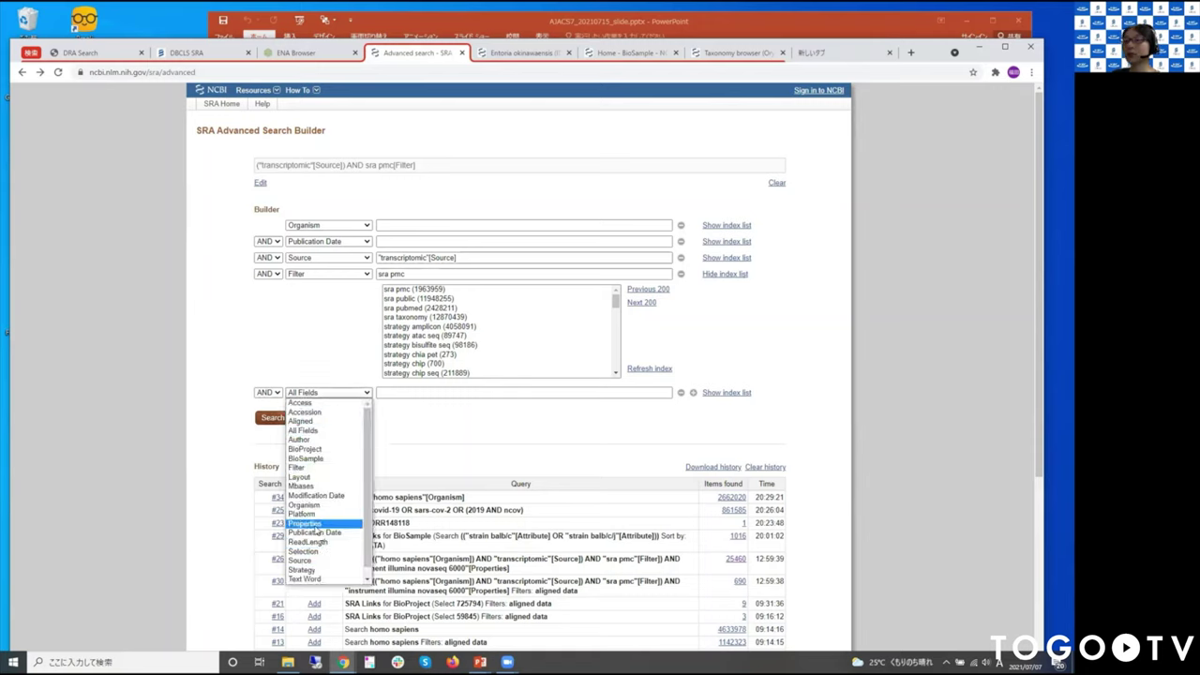
left_click(317, 524)
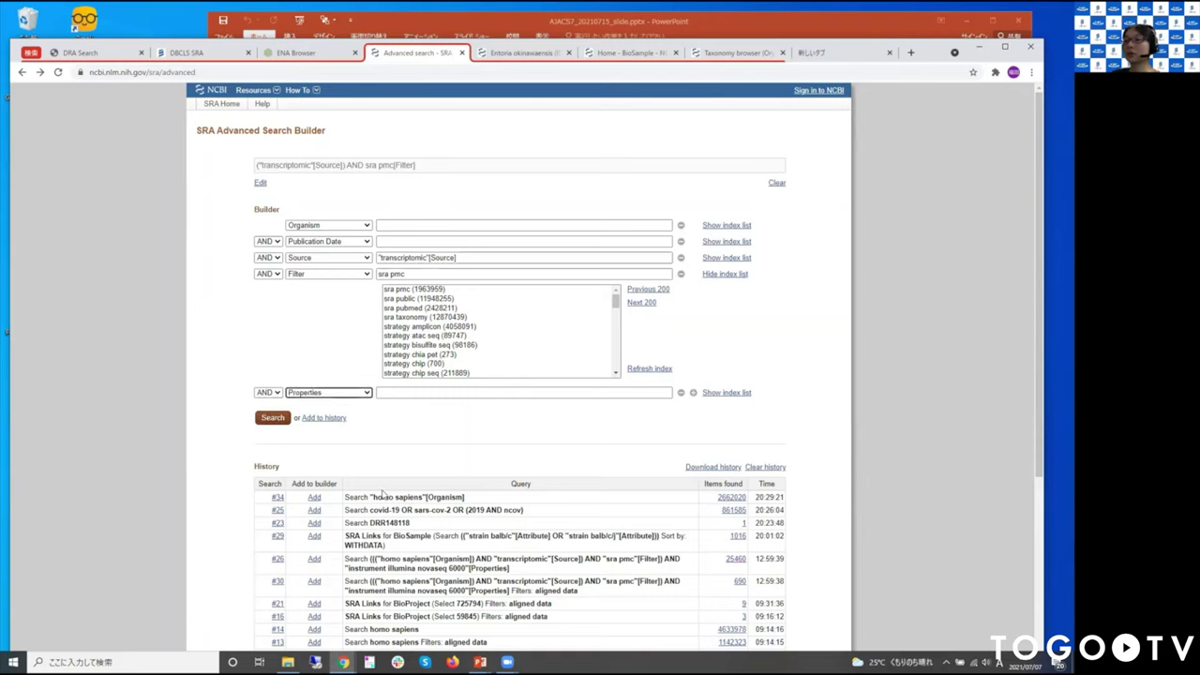
left_click(397, 393)
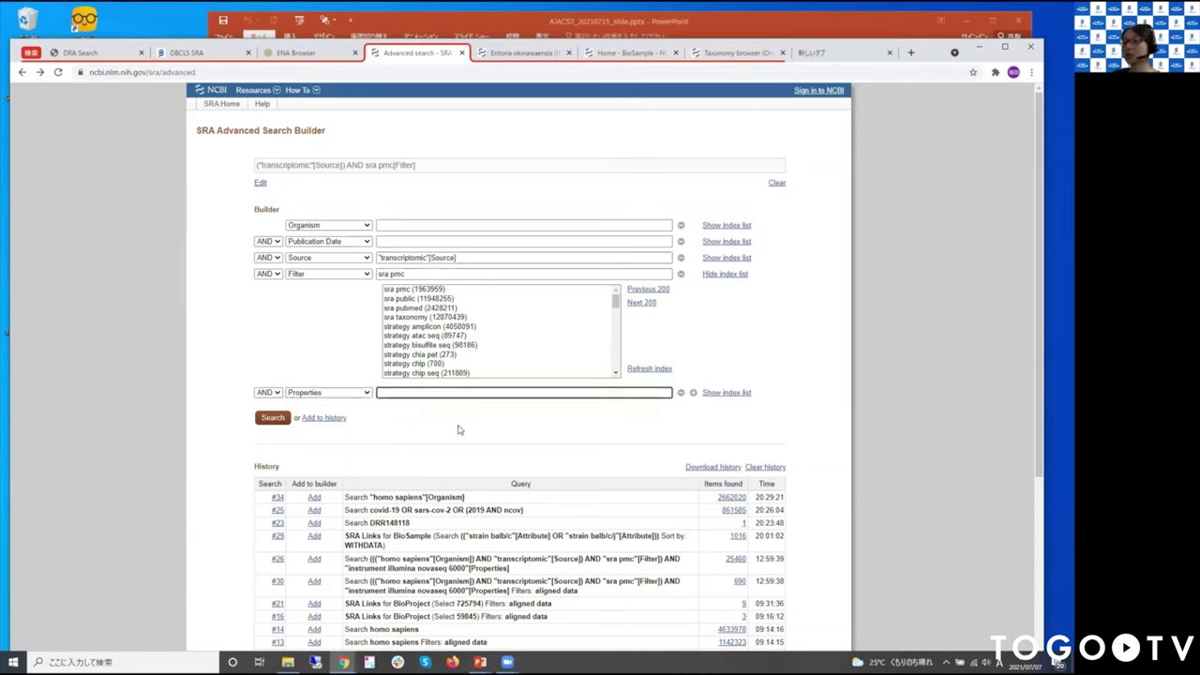
left_click(322, 394)
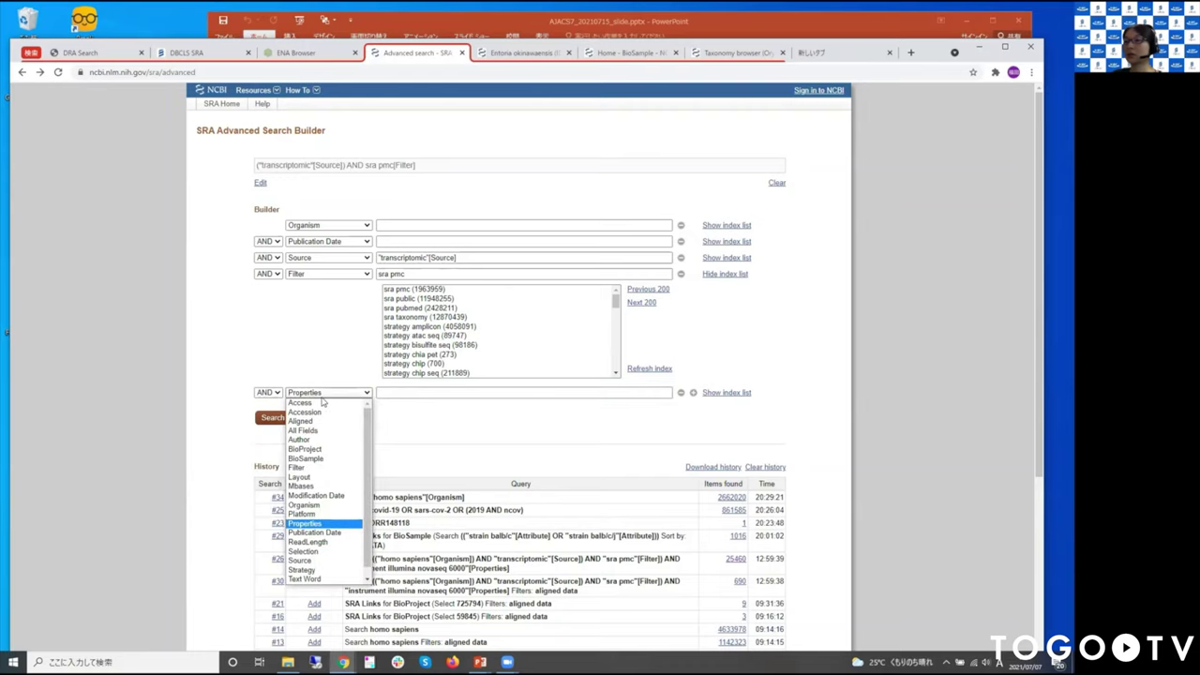
left_click(327, 515)
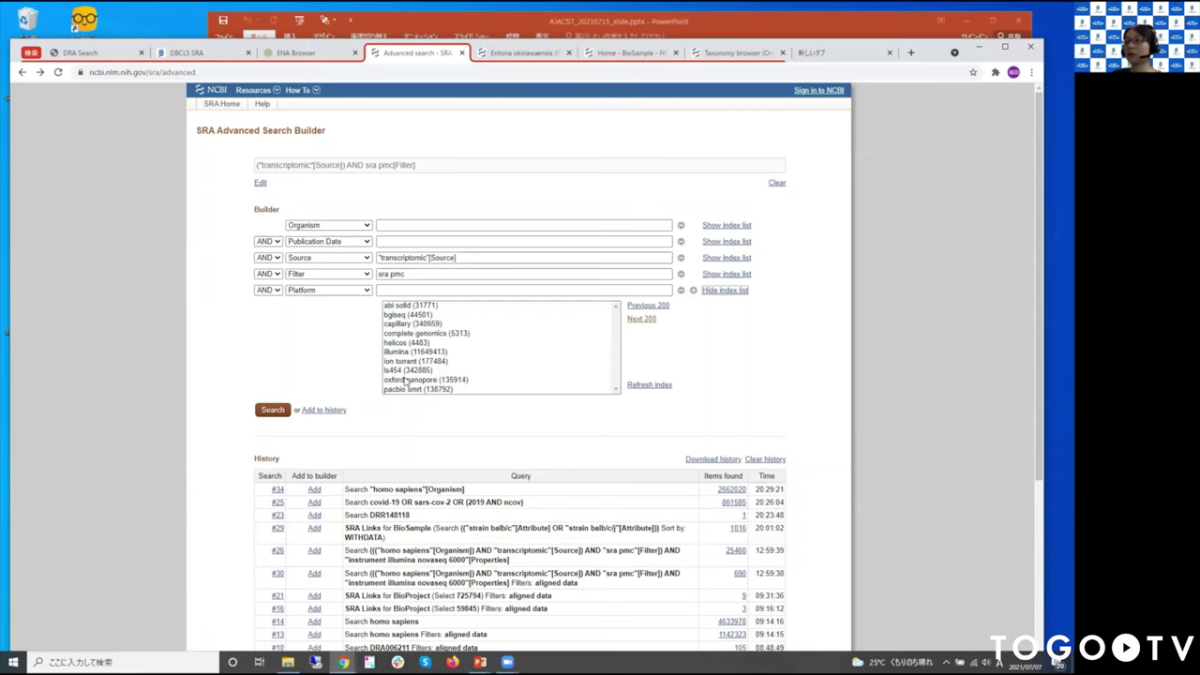
- Change the fifth condition's field from Platform to Properties and enter the term instrument illumina nova
left_click(332, 290)
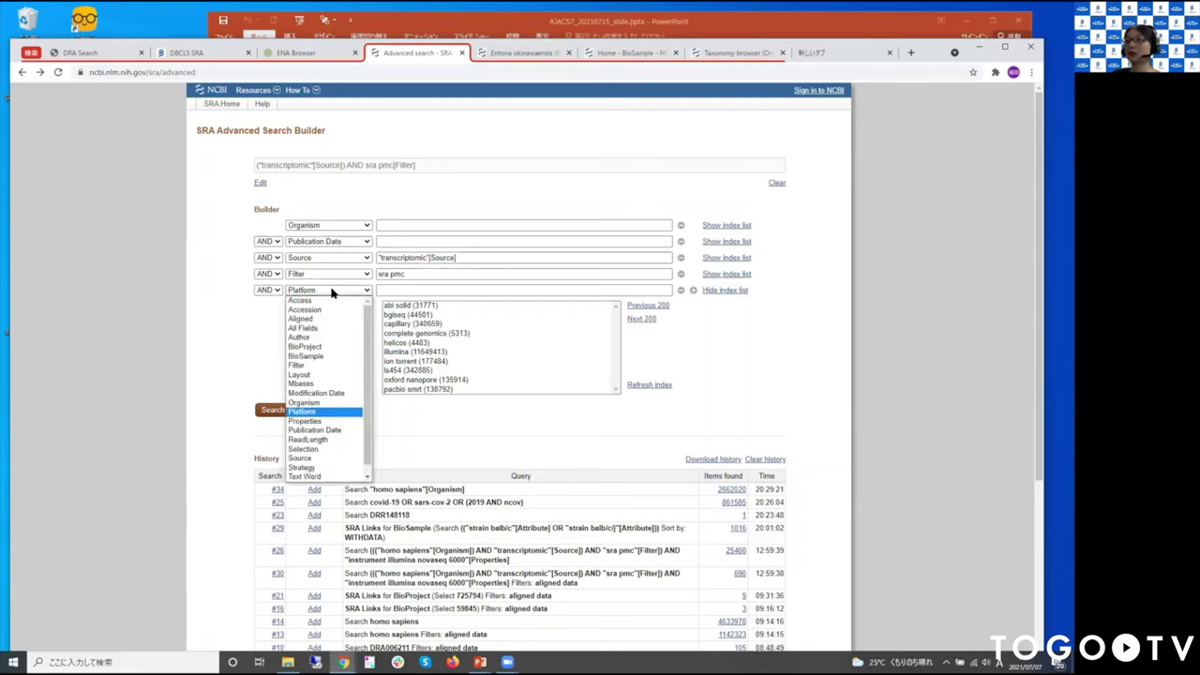
left_click(335, 422)
left_click(405, 291)
type("instr")
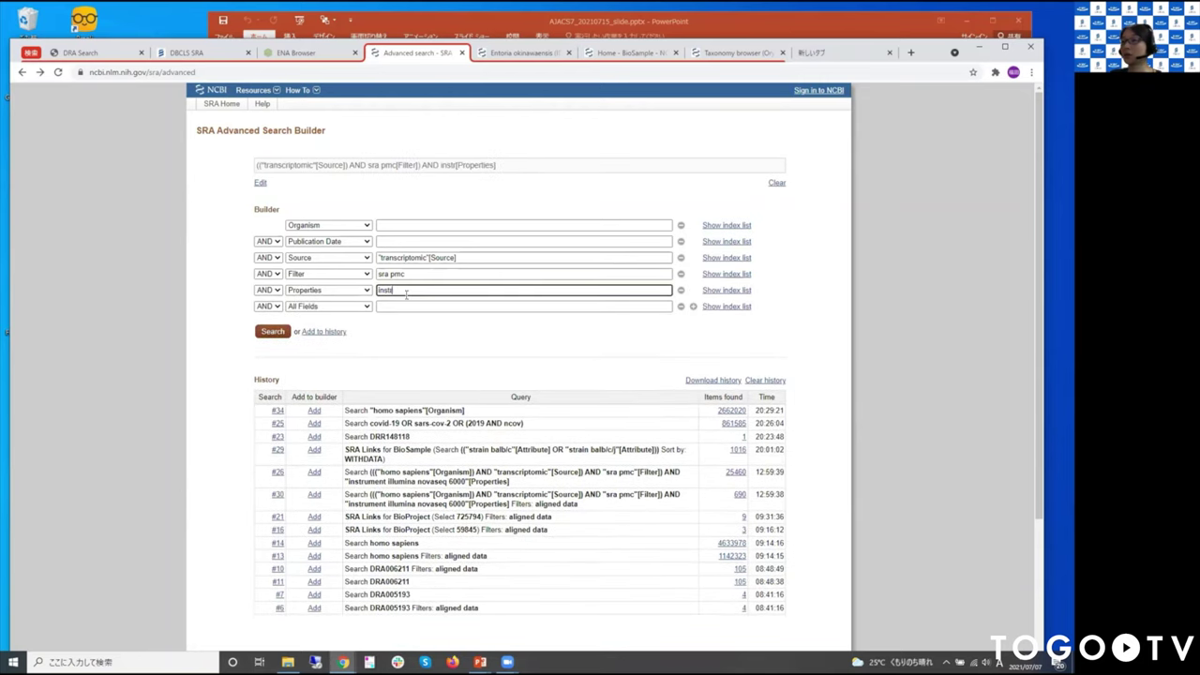
type("ument")
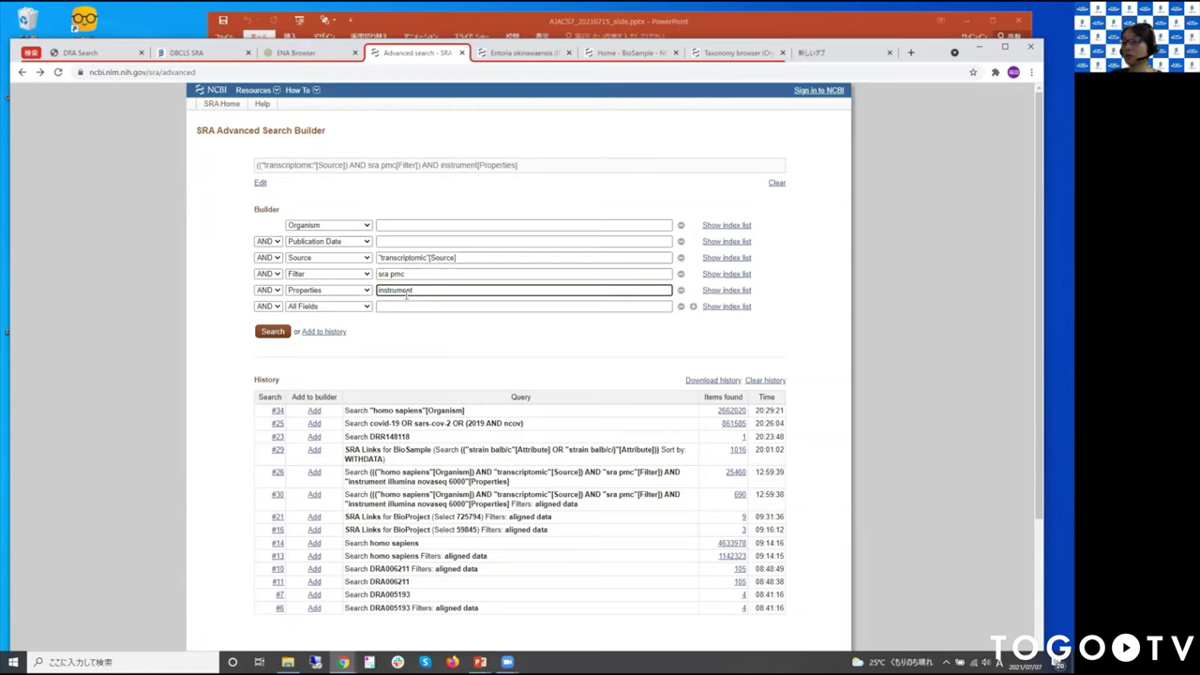
type(" illun")
key("BackSpace")
type("mina")
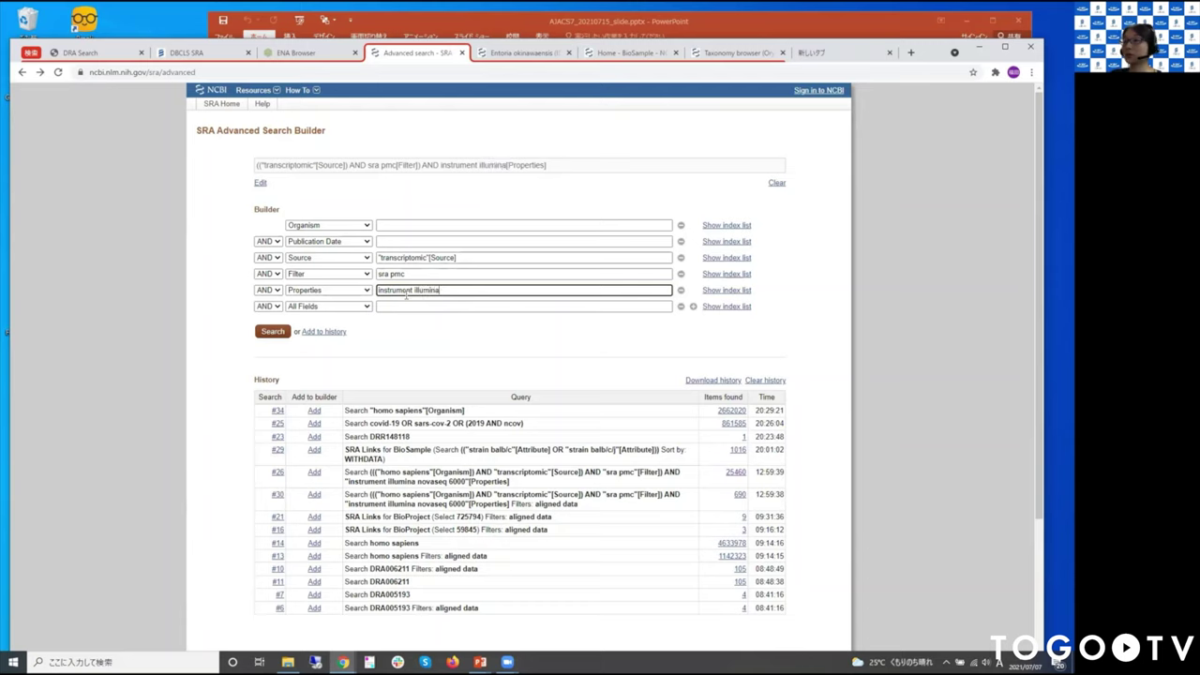
type(" nova")
- Pick instrument illumina novaseq 6000 from the Properties condition's index list and run the SRA search
left_click(725, 290)
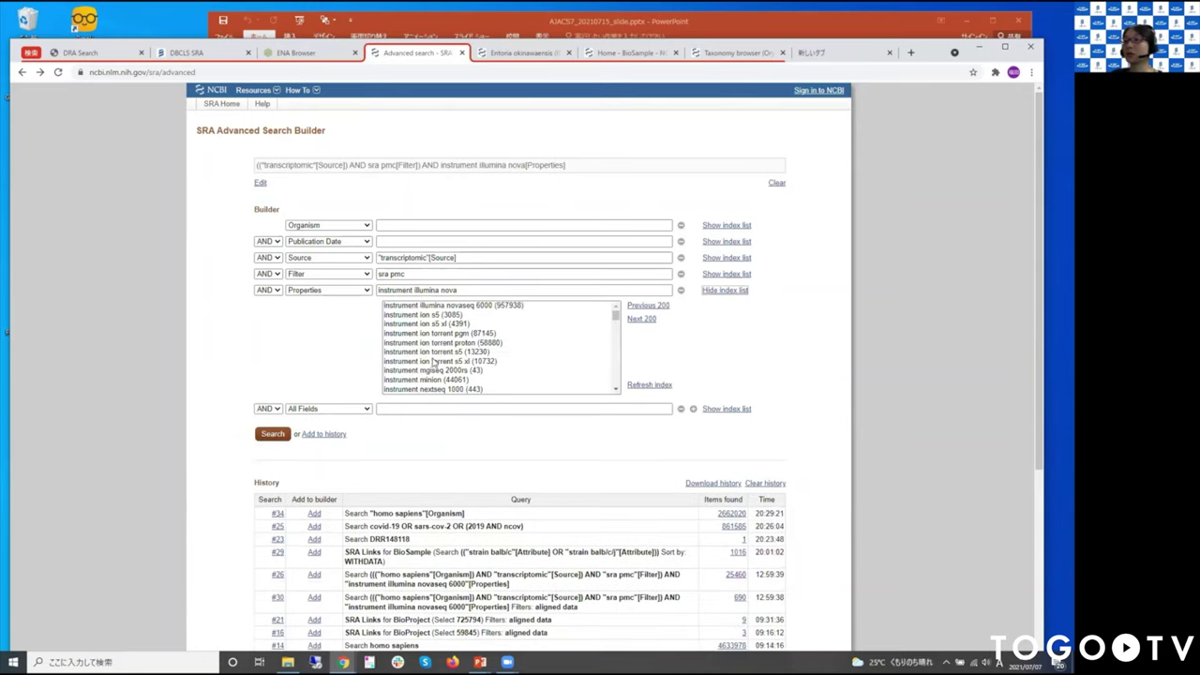
left_click(494, 306)
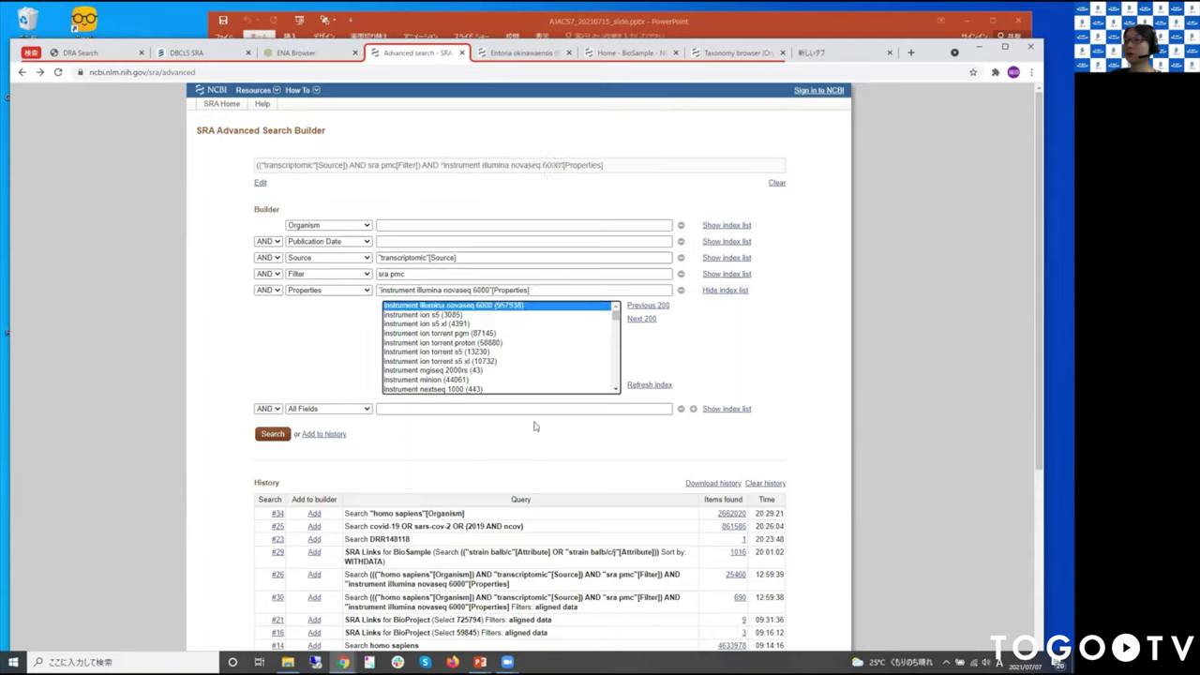
left_click(336, 370)
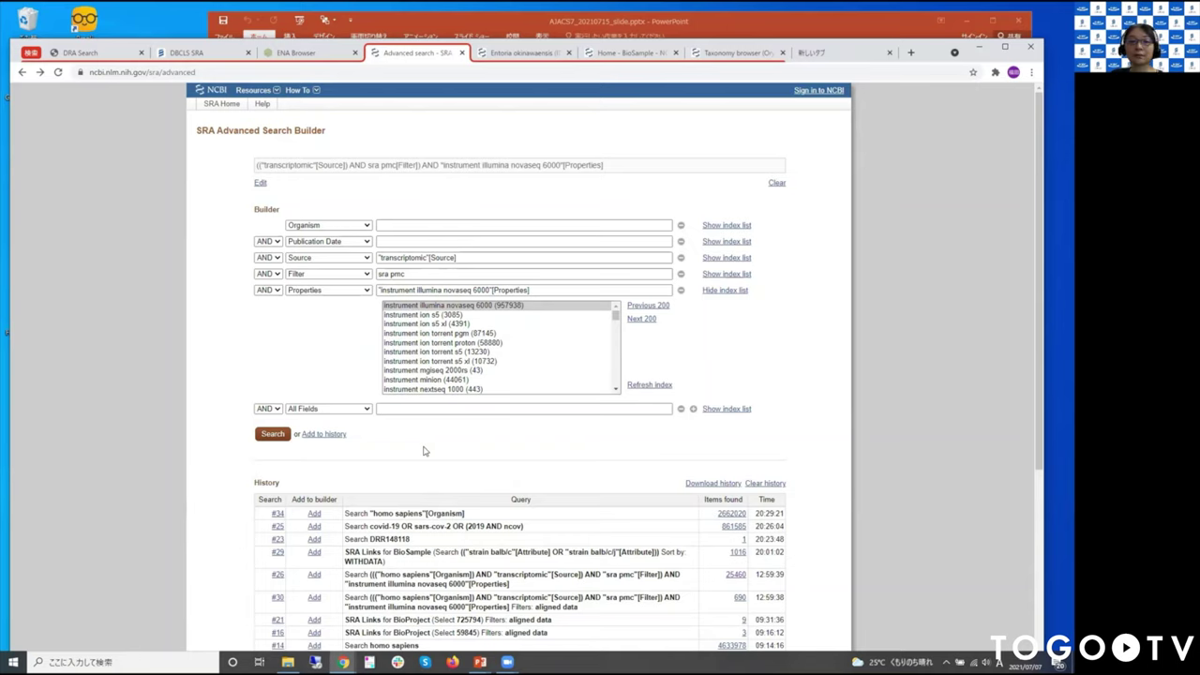
left_click(271, 436)
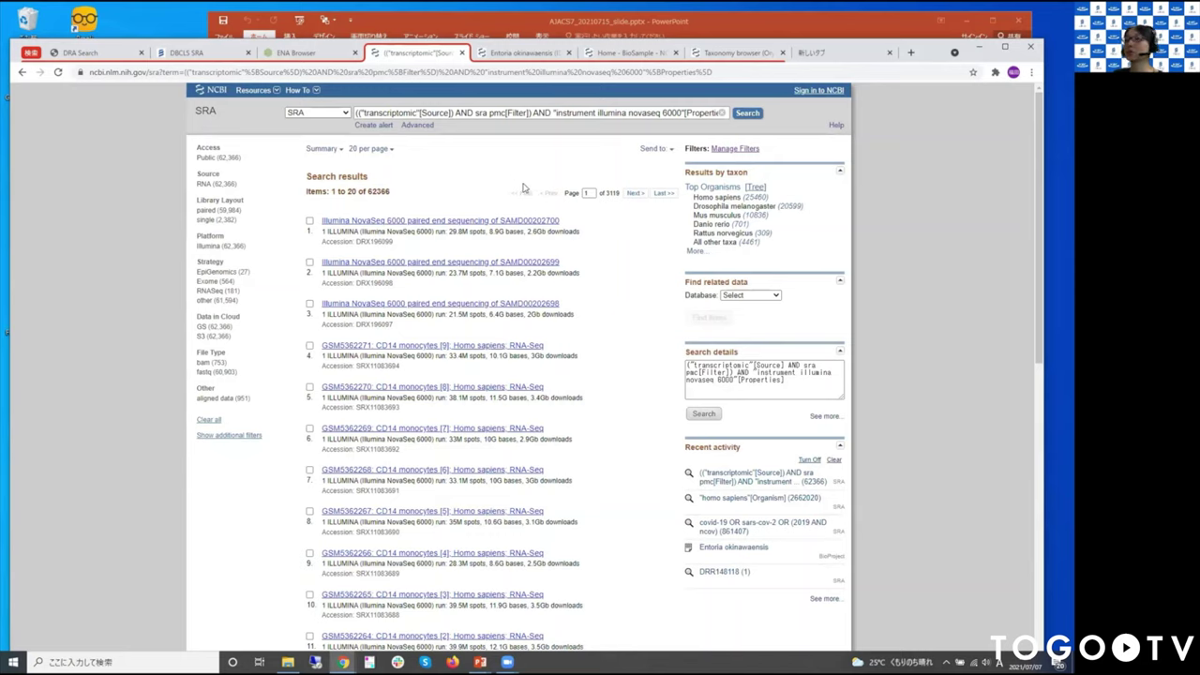
- Open the BioSample advanced search builder and set the first condition's field to Attribute
left_click(623, 52)
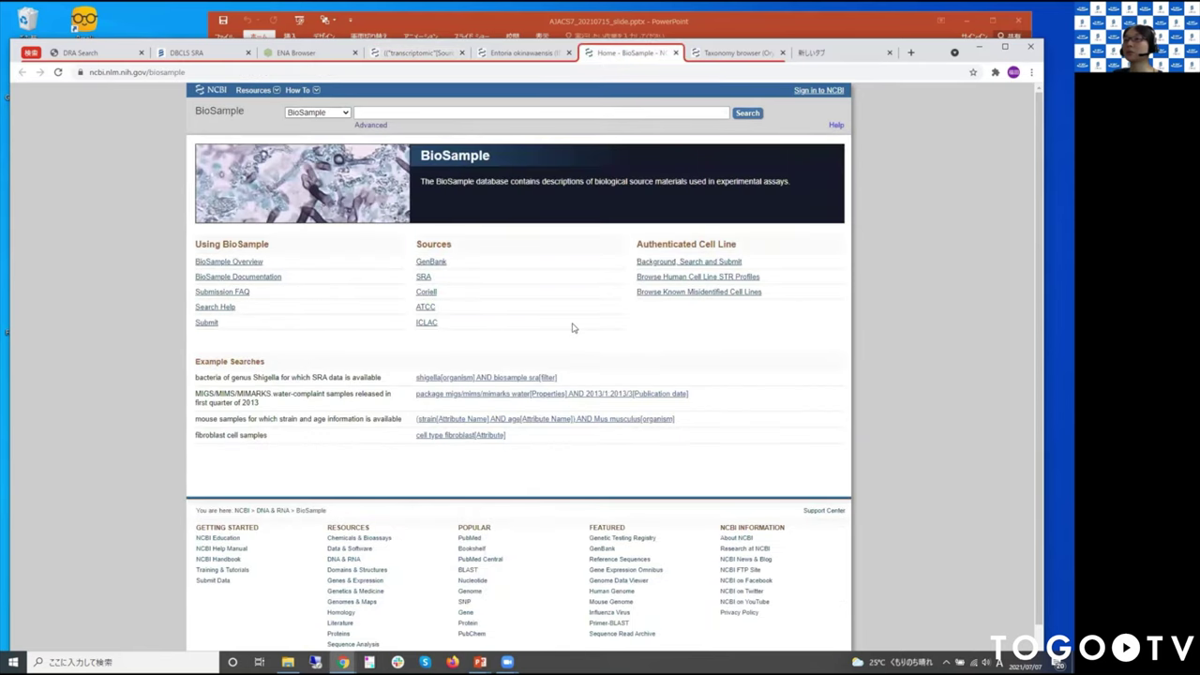
left_click(361, 127)
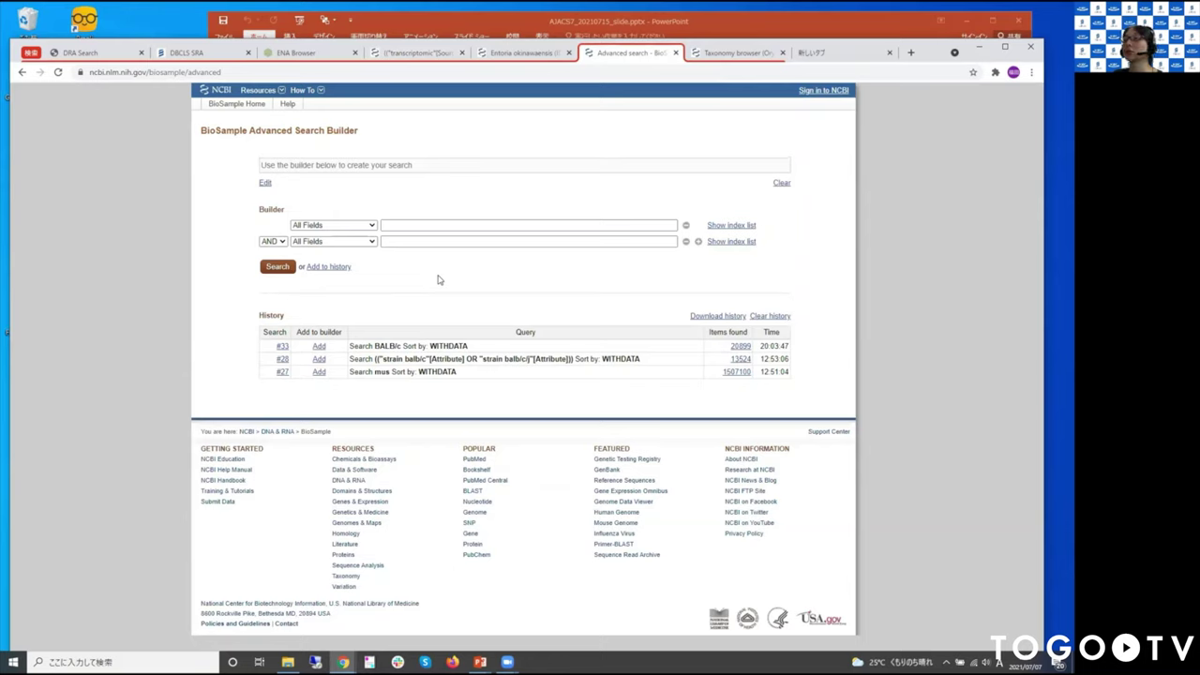
left_click(371, 226)
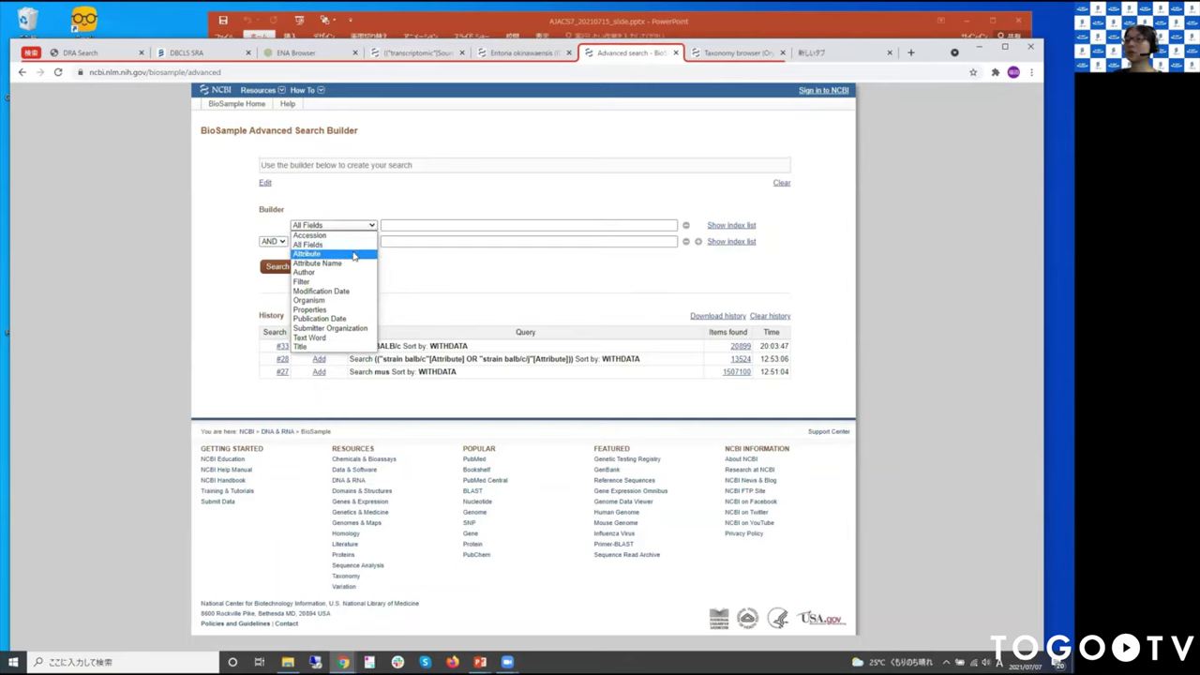
left_click(354, 255)
left_click(374, 228)
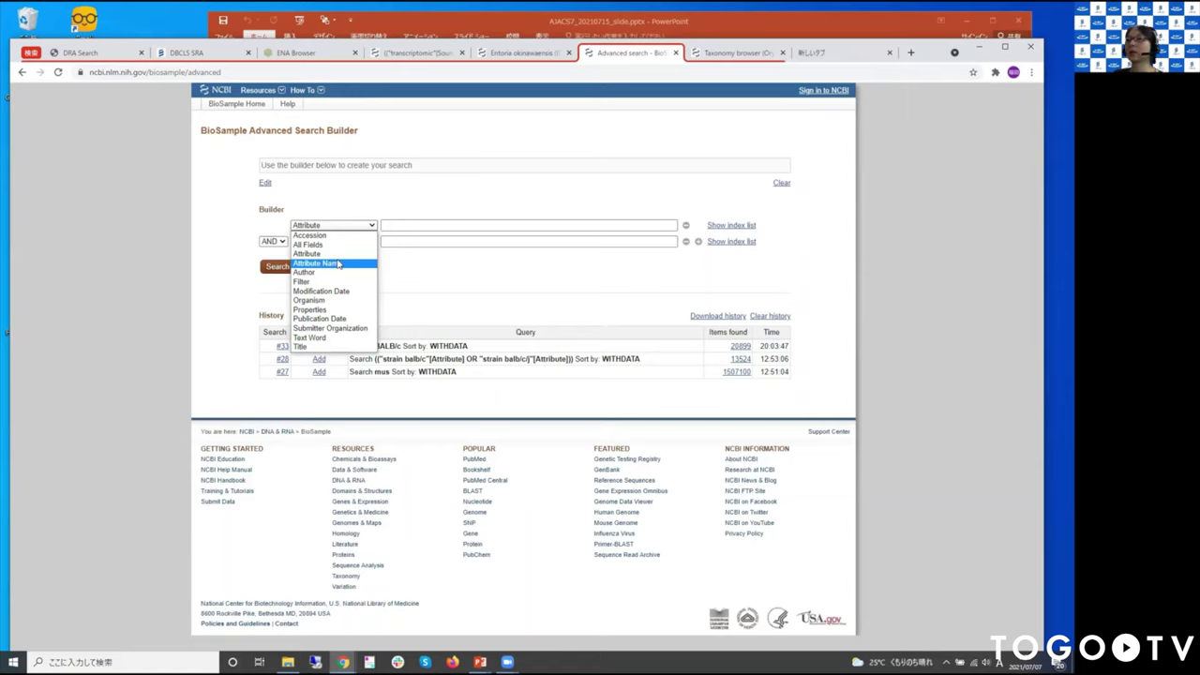
left_click(337, 254)
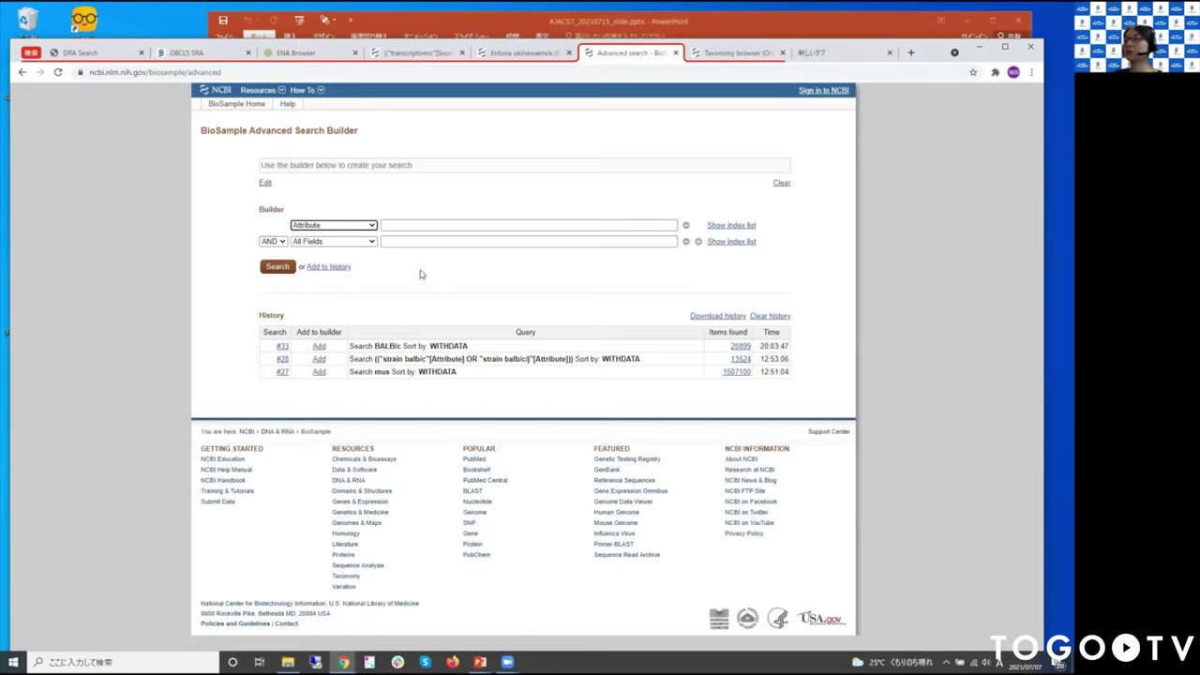
- Enter strain BALB as the Attribute condition's term and show its index list
left_click(416, 226)
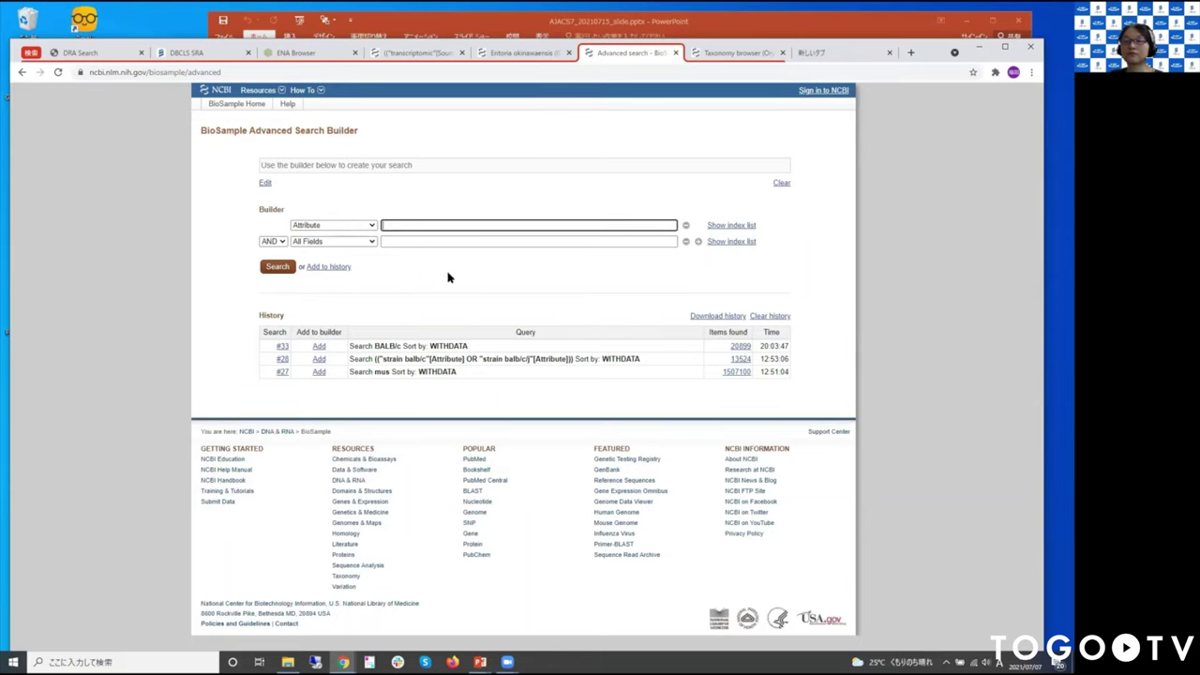
type("strain")
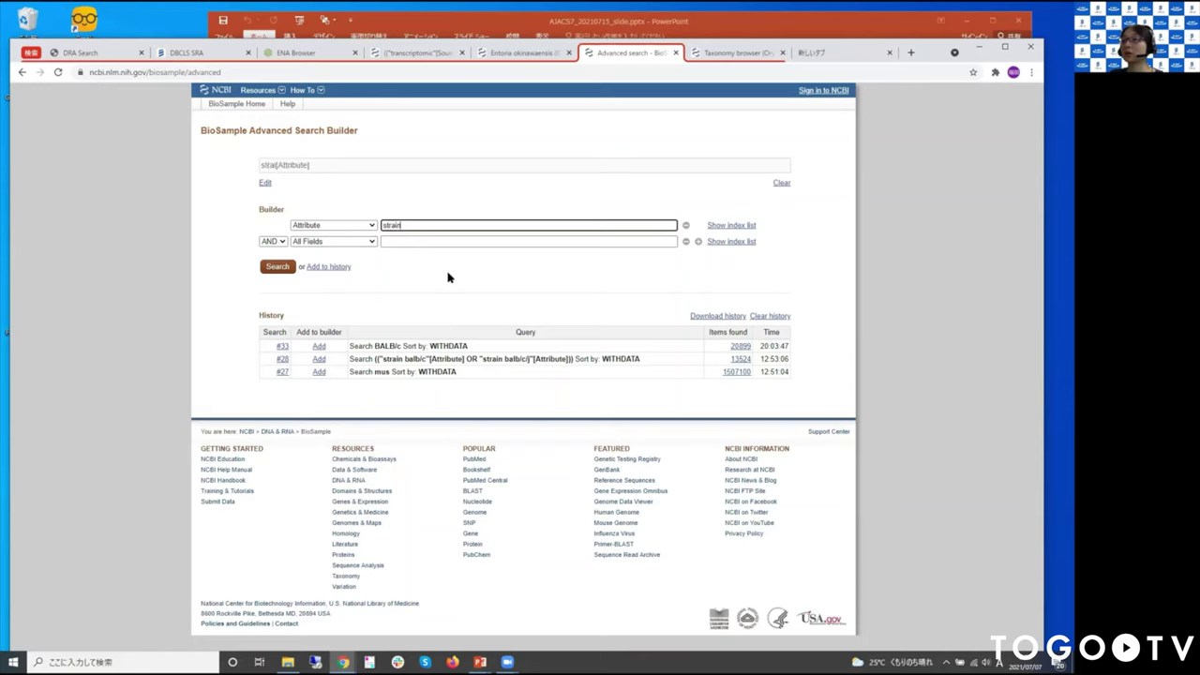
type(" BALB")
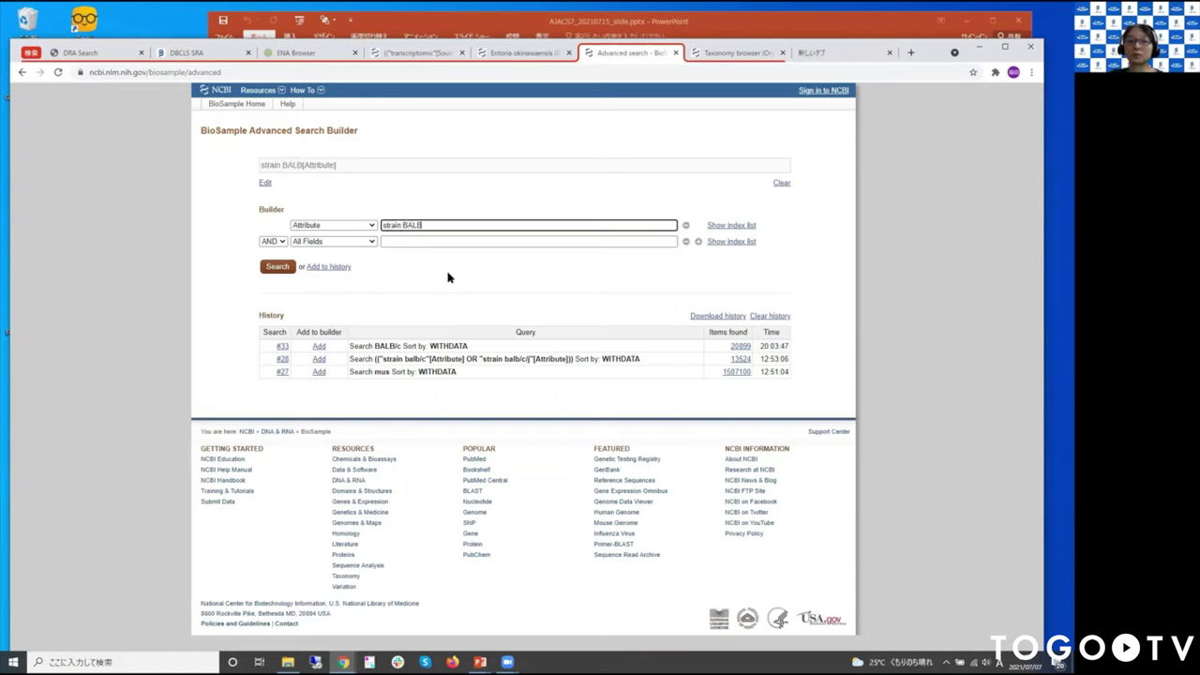
left_click(736, 225)
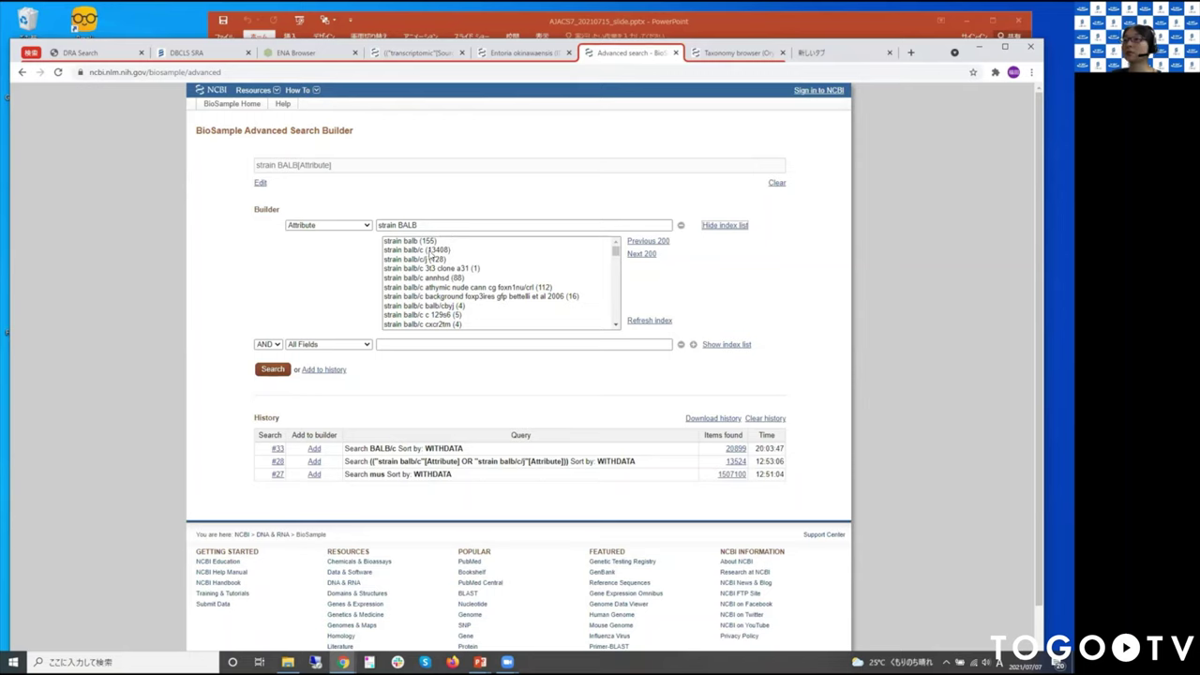
- Select both strain balb/c and strain balb/c/j in the index list and run the BioSample search
left_click(461, 252)
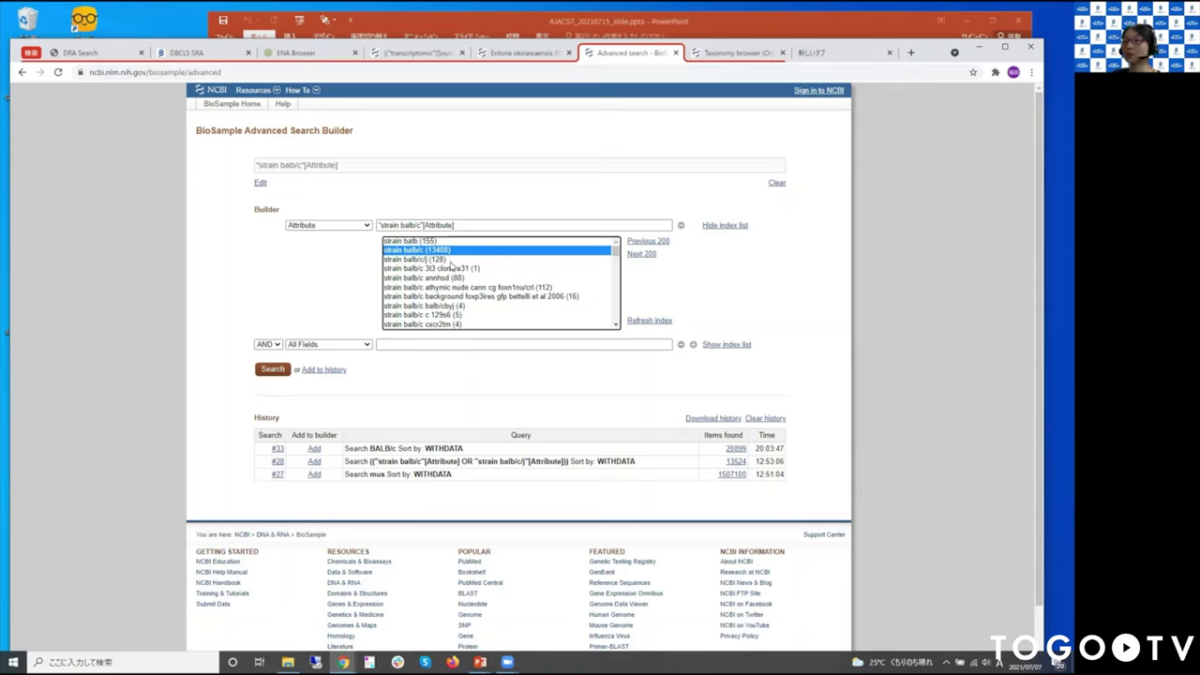
left_click(450, 261, "ctrl")
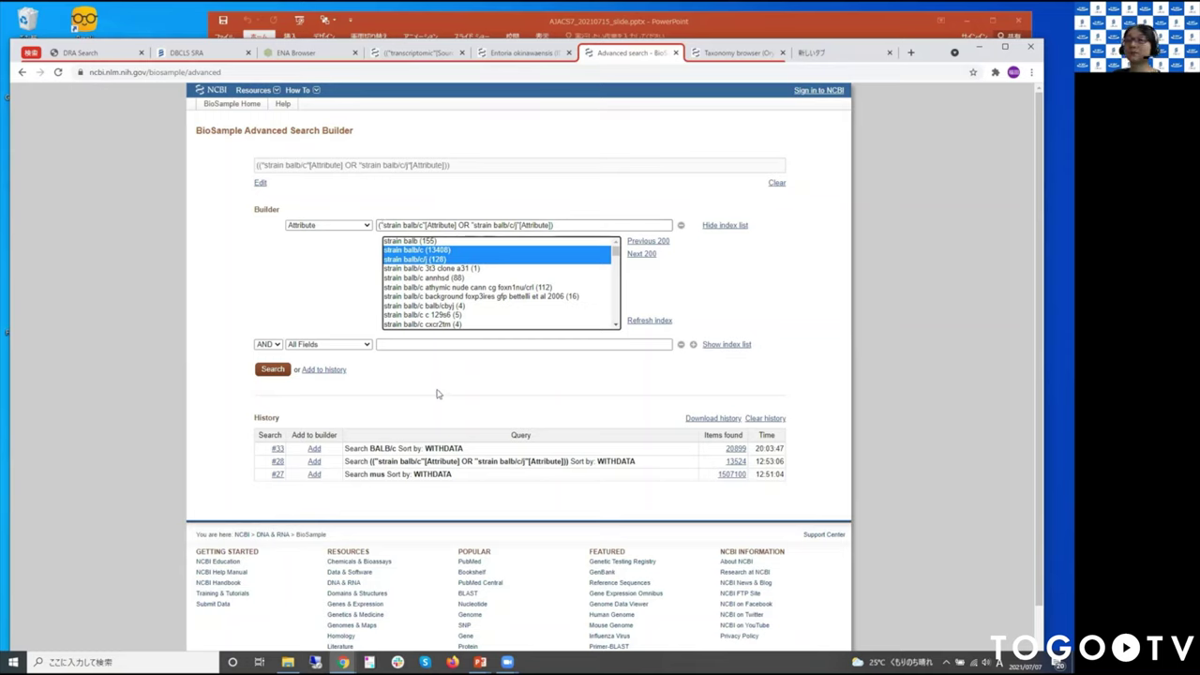
left_click(262, 369)
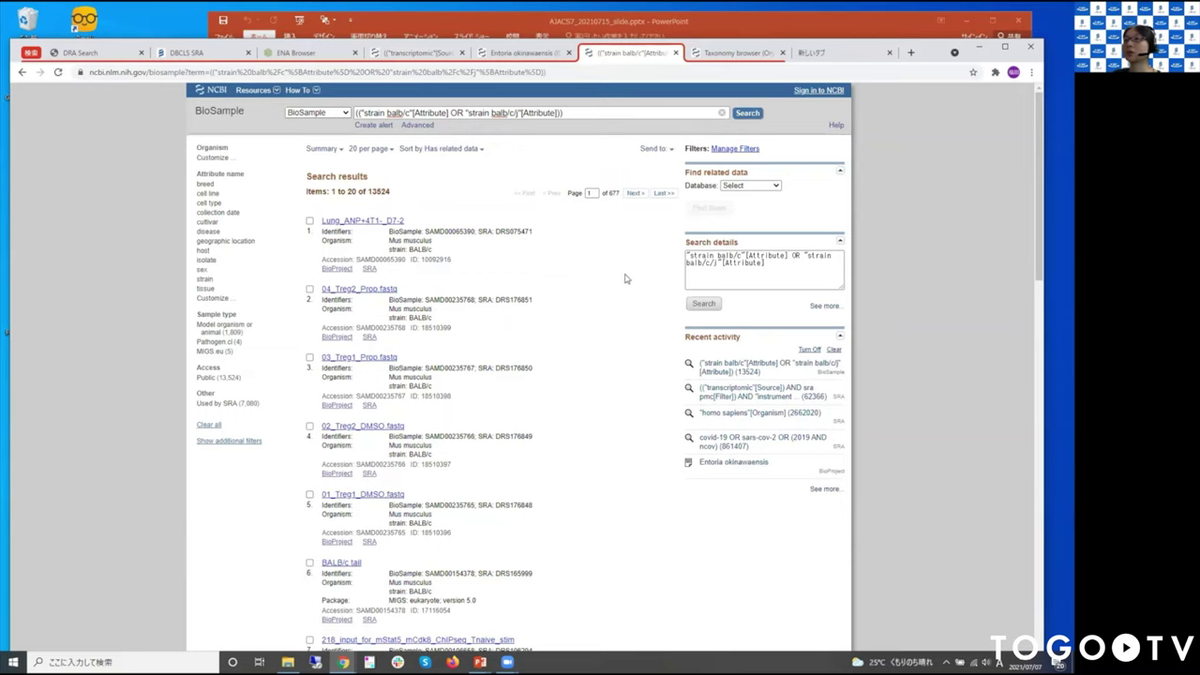
- Find the related SRA data for the BALB/c BioSample search results
left_click_drag(357, 258, 410, 264)
left_click(536, 267)
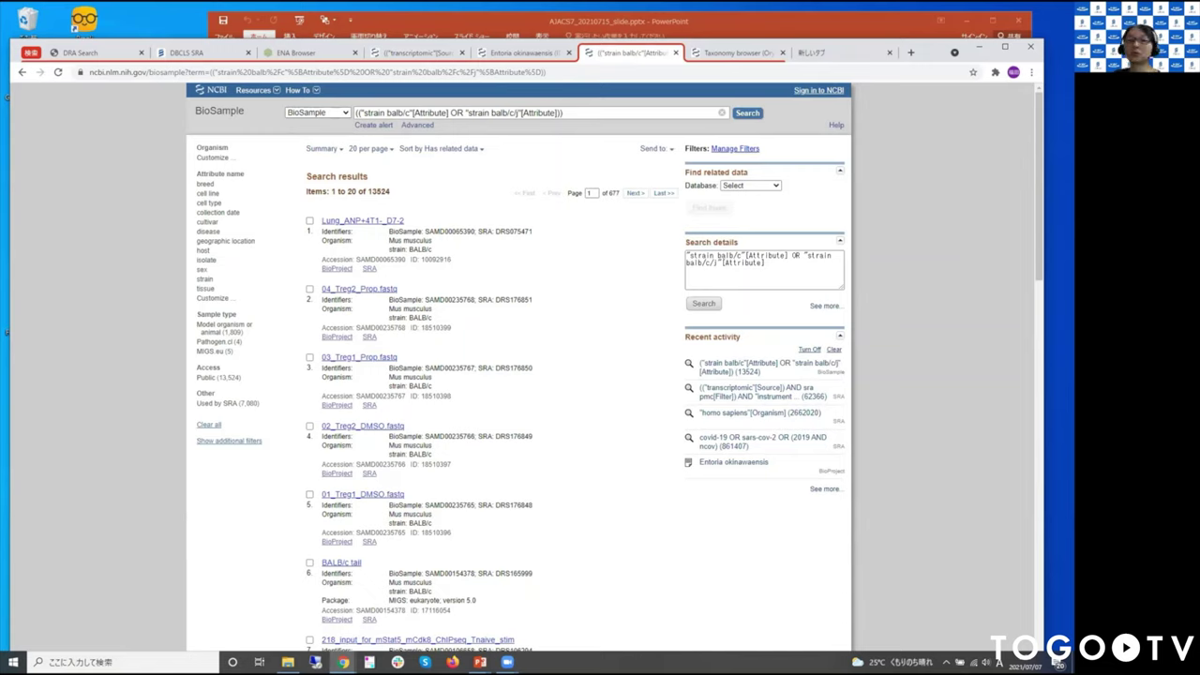
left_click(780, 187)
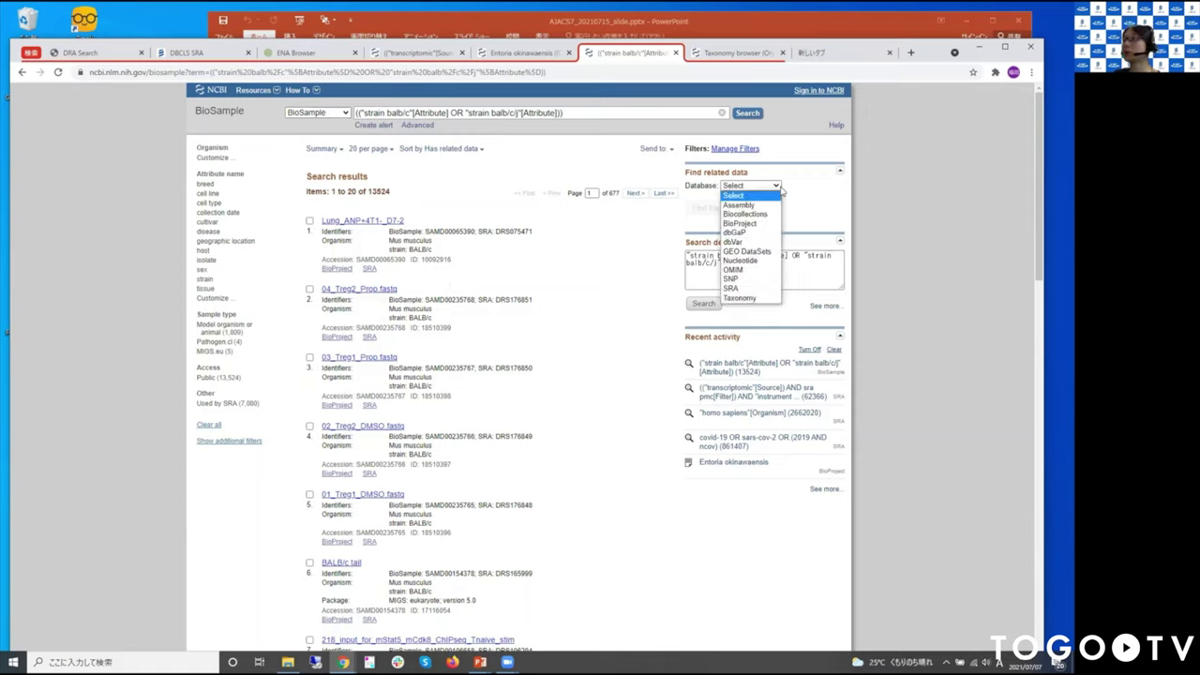
left_click(757, 287)
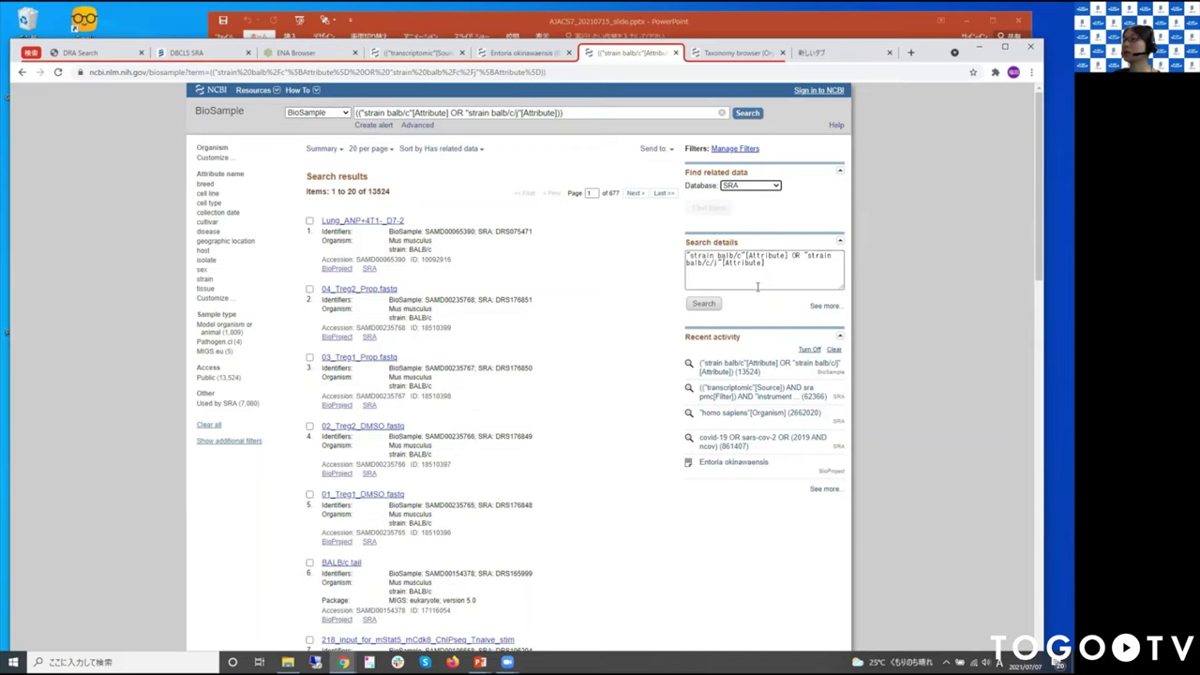
left_click(708, 235)
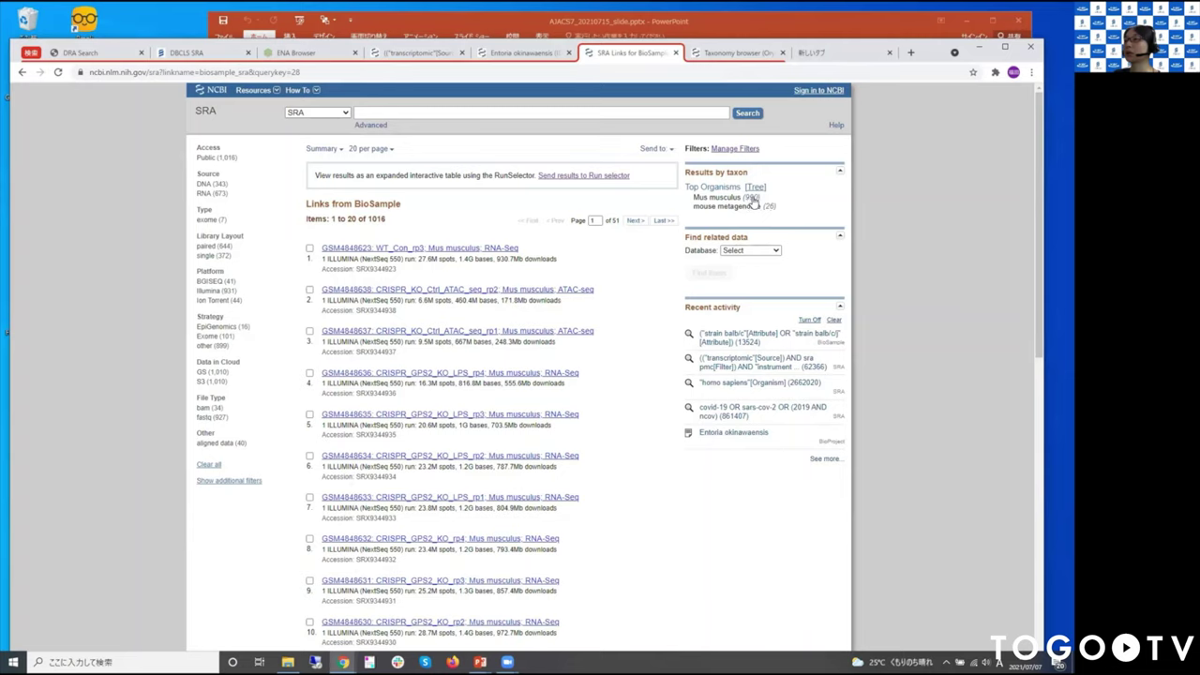
- Narrow the linked SRA results to the organism Mus musculus and look through the list
left_click(754, 202)
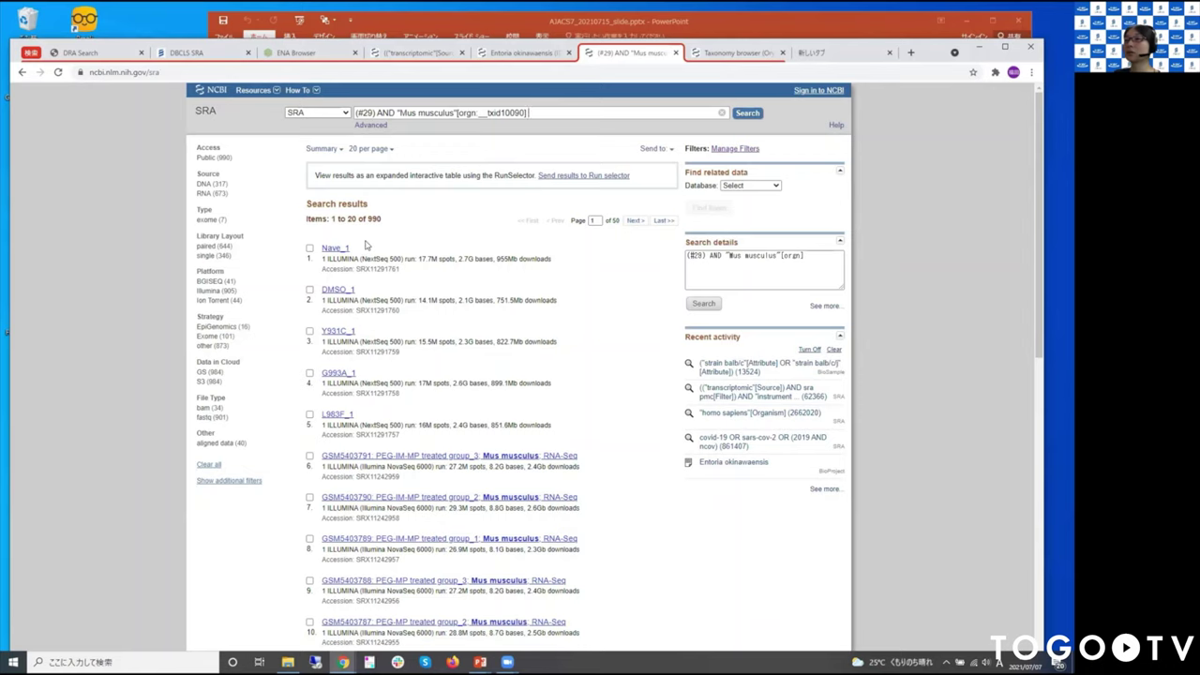
scroll(632, 403, "down", 1)
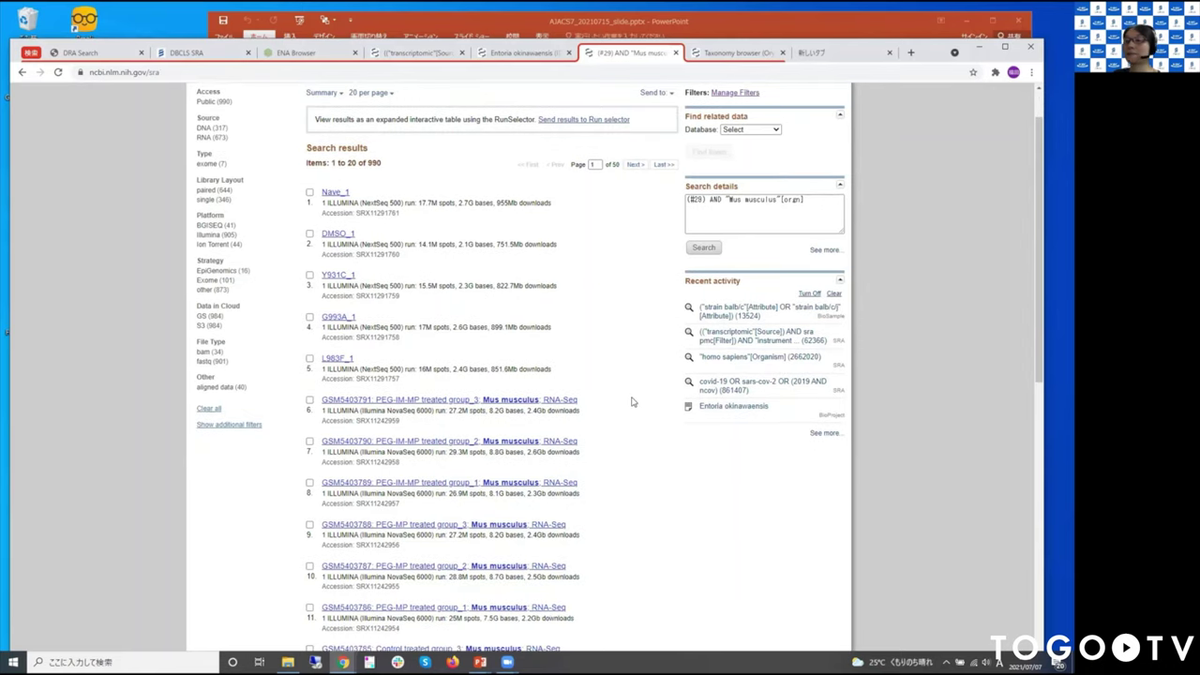
key("alt+Tab")
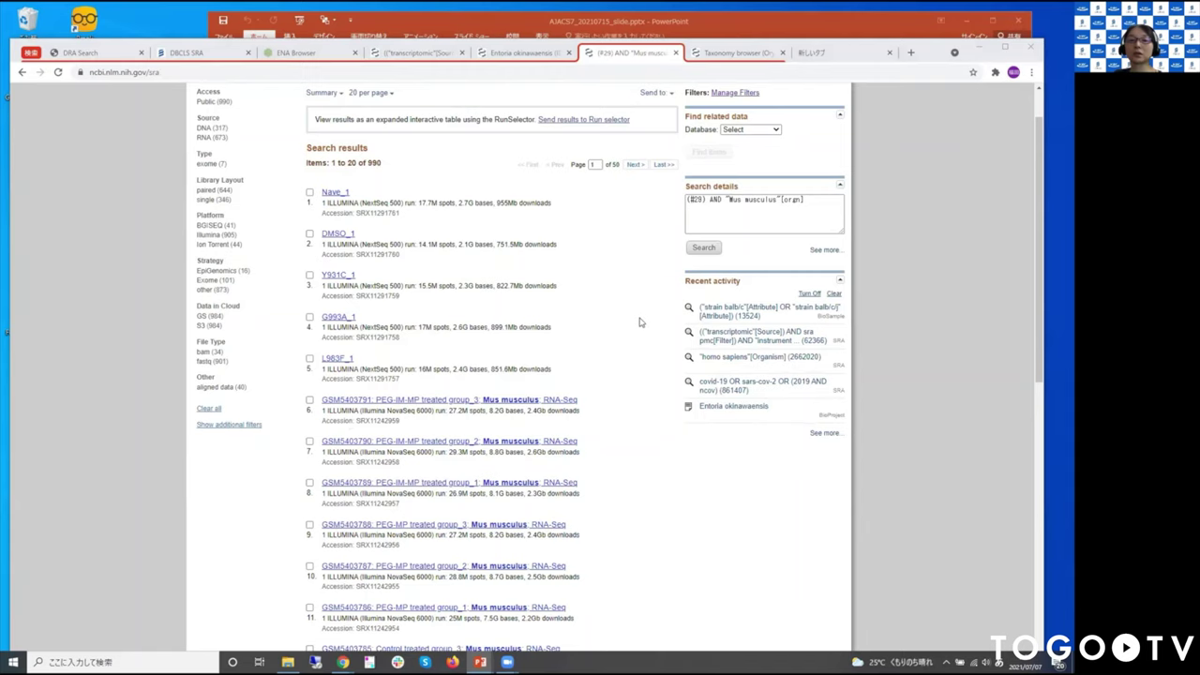
- Send the whole set of Mus musculus SRA results to Run Selector
scroll(641, 338, "up", 1)
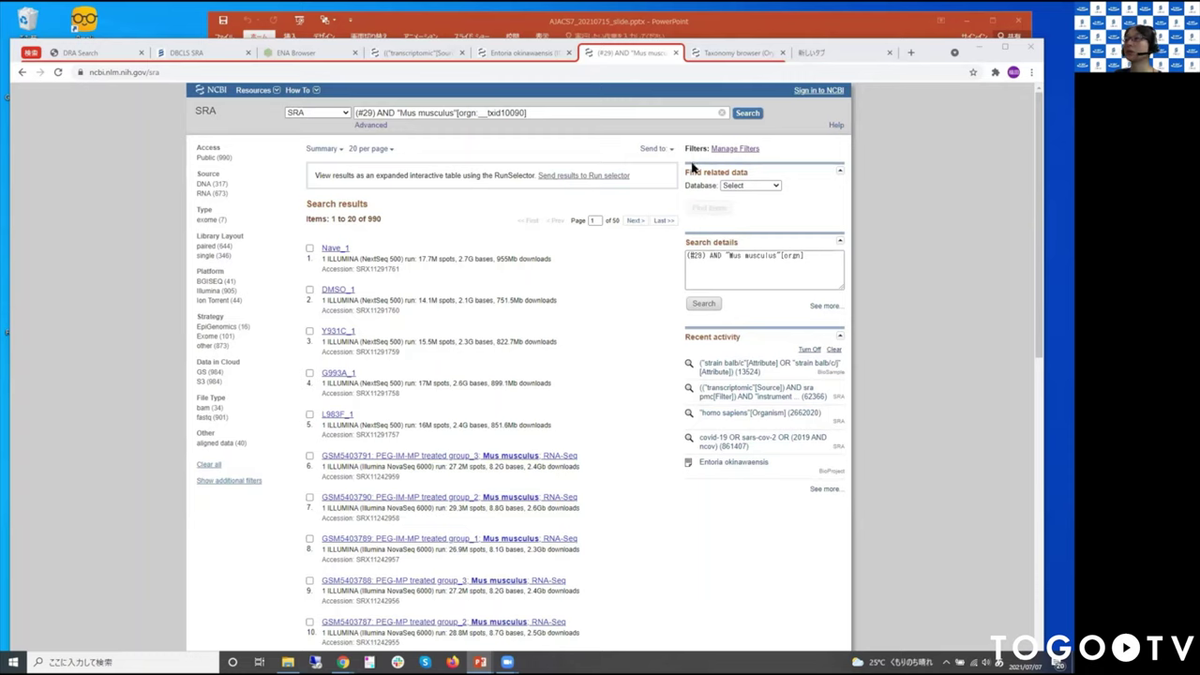
left_click(664, 156)
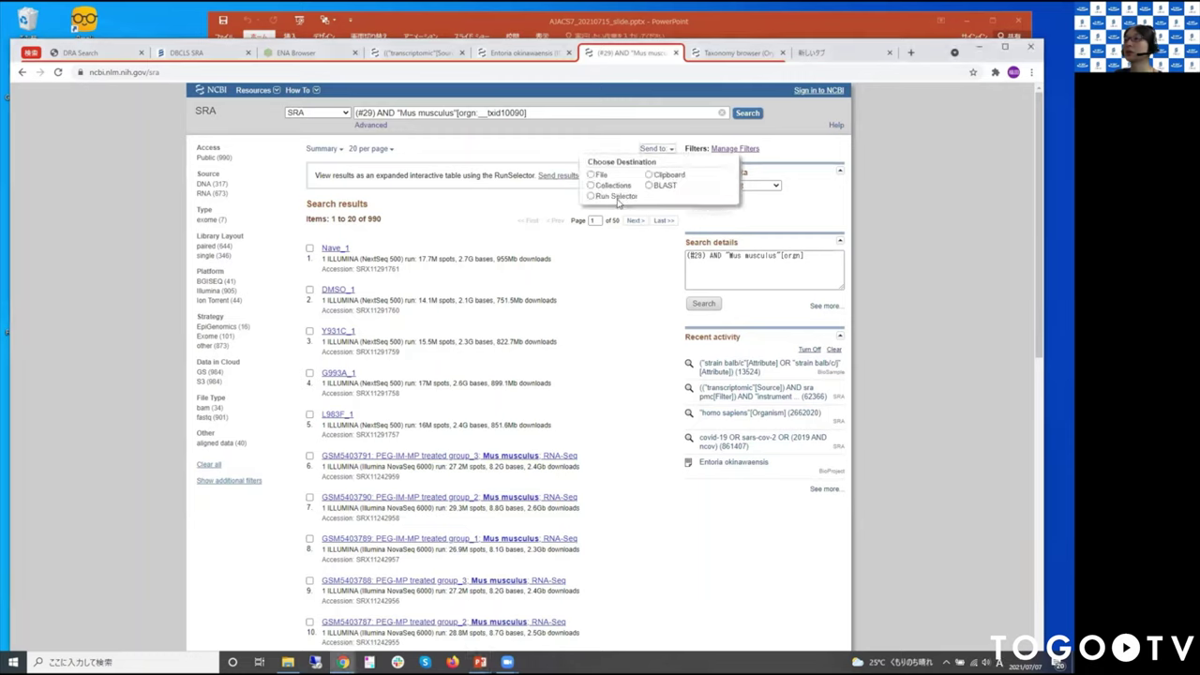
left_click(617, 198)
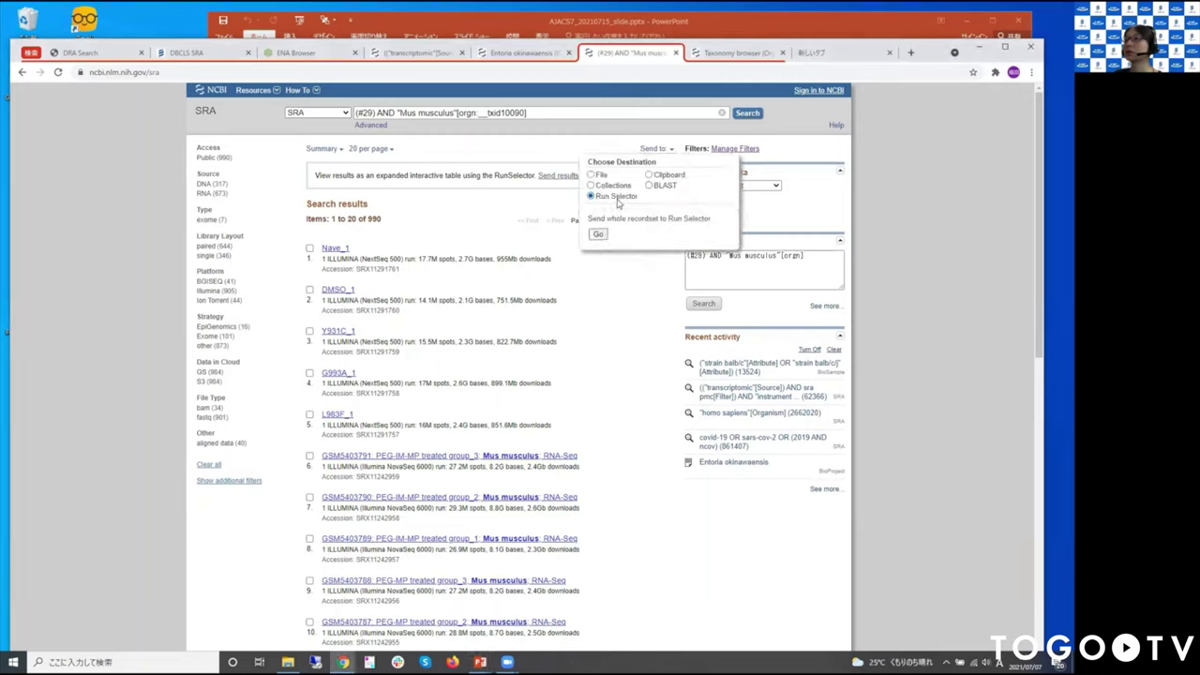
left_click(598, 234)
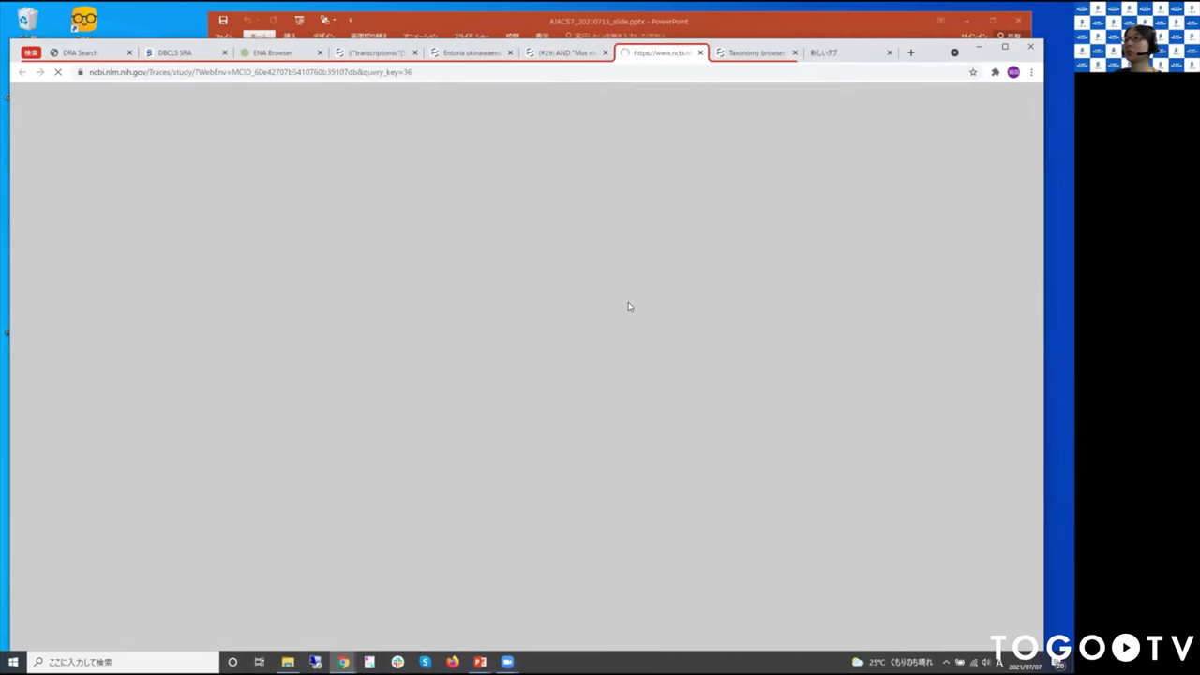